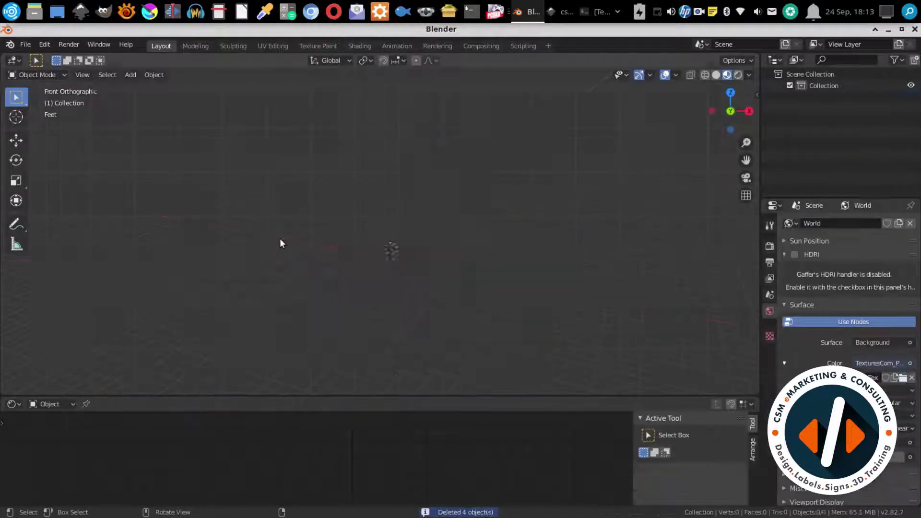
Load rect5431.png from the totem-signage folder as a front reference image.
key(shift+a)
click(496, 421)
key(alt+Tab)
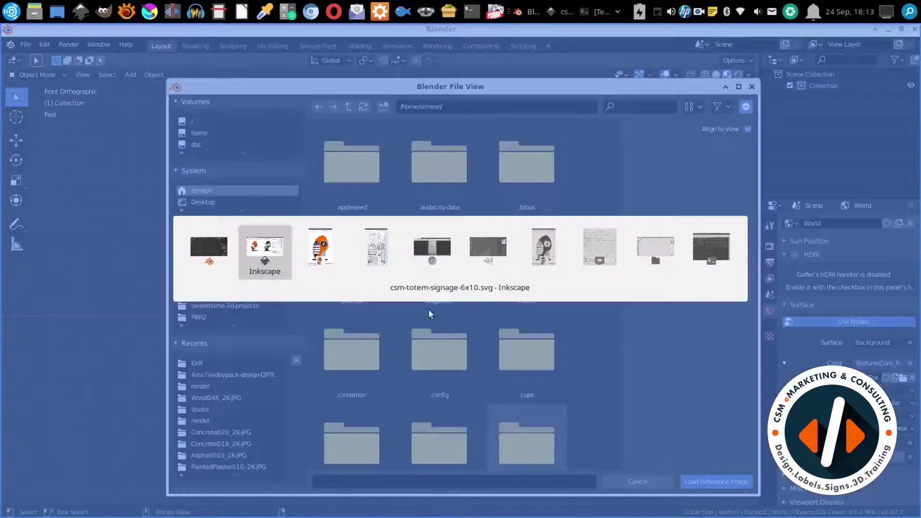
key(alt+Tab)
key(ctrl+v)
key(Return)
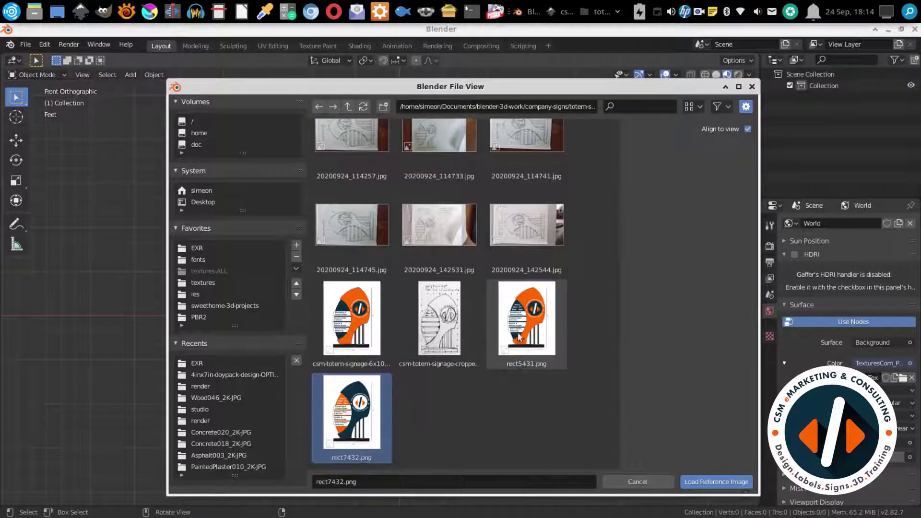
double_click(528, 326)
click(770, 296)
scroll(313, 274, up, 1)
Add a guide plane stood upright (90° on X) and sized to 6 × 10 ft.
key(shift+a)
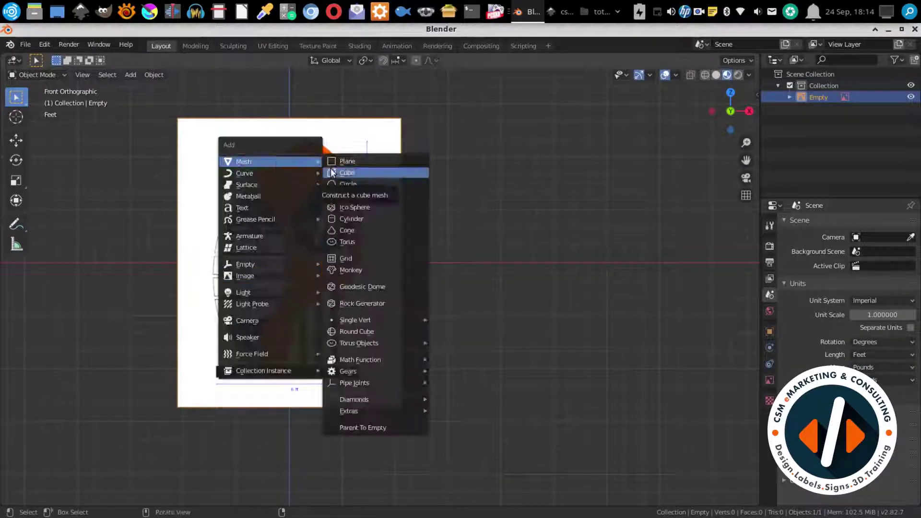
click(345, 160)
key(r)
key(x)
key(9)
key(0)
key(Return)
key(n)
key(s)
click(468, 323)
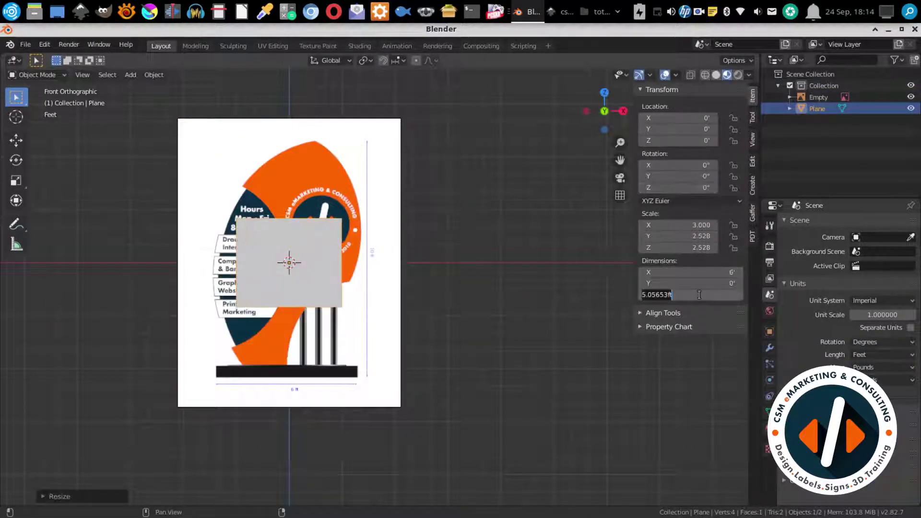
text(10)
key(Return)
key(alt+z)
Scale and move the reference image to match the guide plane.
scroll(389, 303, up, 1)
click(401, 313)
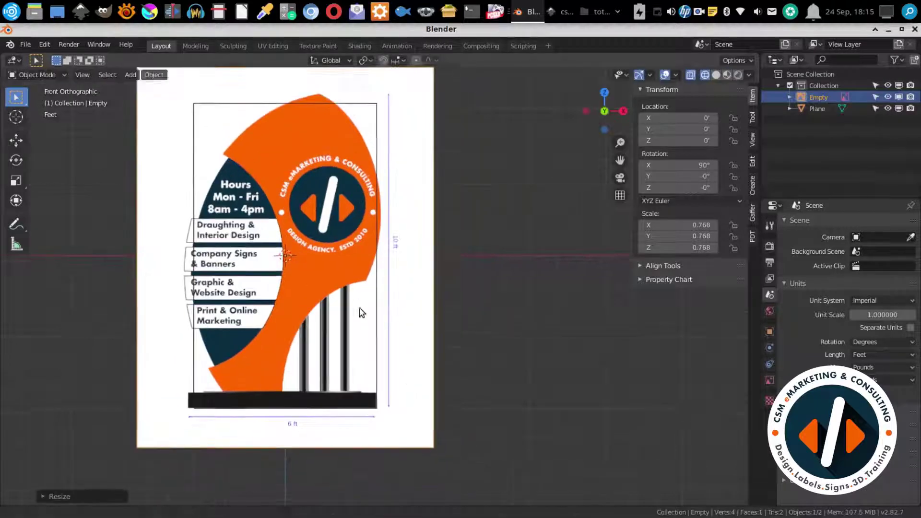
key(g)
click(445, 356)
Save the project as csm-totem-signage-6x10.blend in the totem-signage folder.
key(ctrl+s)
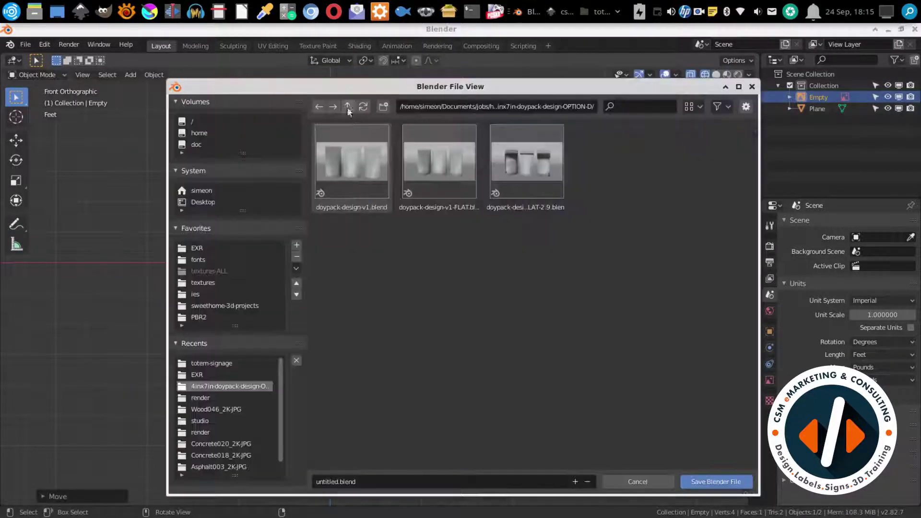
click(211, 364)
click(385, 481)
text(csm-tote)
text(10)
key(Return)
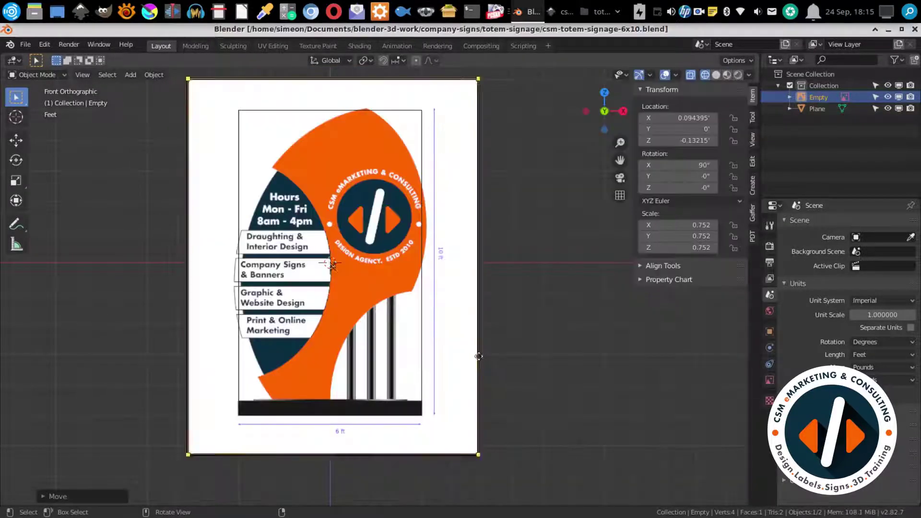
Add a cube over the sign's base and set its width to 6 ft.
scroll(442, 342, up, 2)
scroll(409, 168, up, 2)
scroll(408, 168, down, 3)
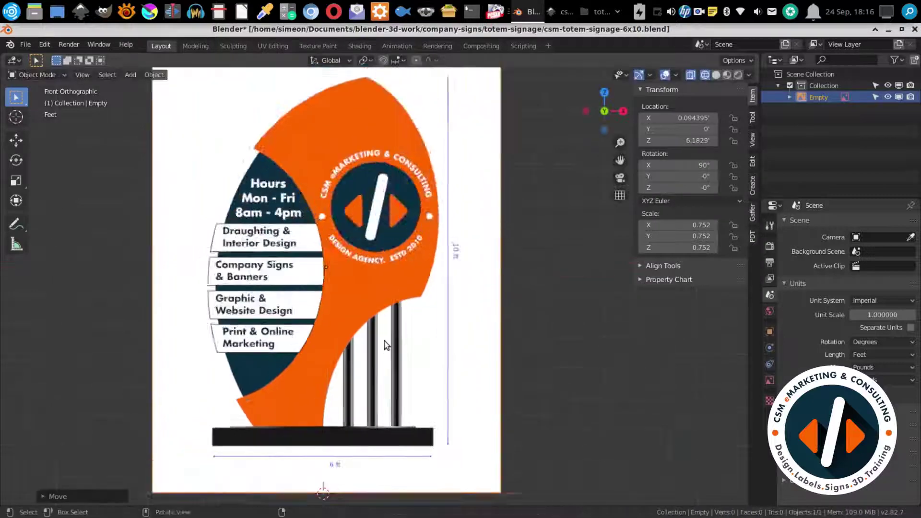
scroll(384, 341, up, 3)
scroll(385, 341, down, 2)
key(shift+a)
click(432, 382)
drag(678, 141, 691, 142)
key(shift+z)
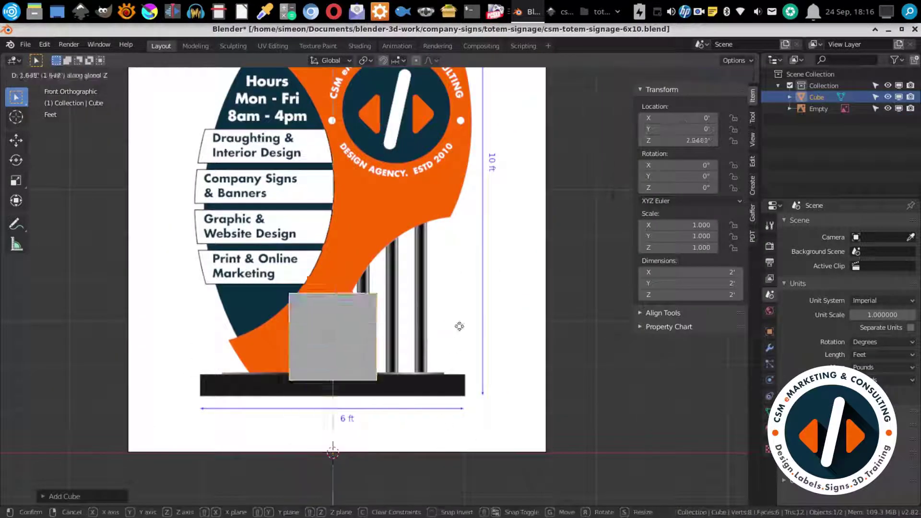
double_click(679, 272)
text(6)
key(Return)
key(Return)
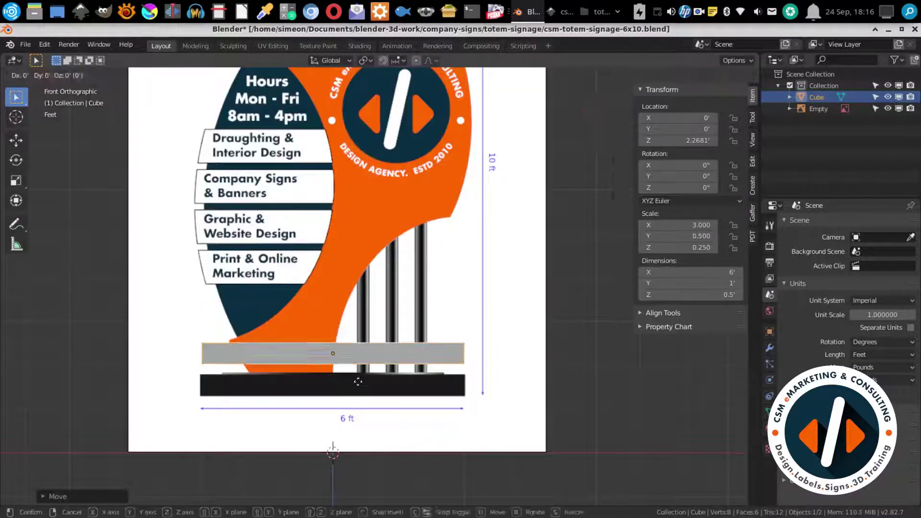
Line up the reference image with the base block.
shift+click(373, 432)
shift+middle_drag(373, 432, 406, 214)
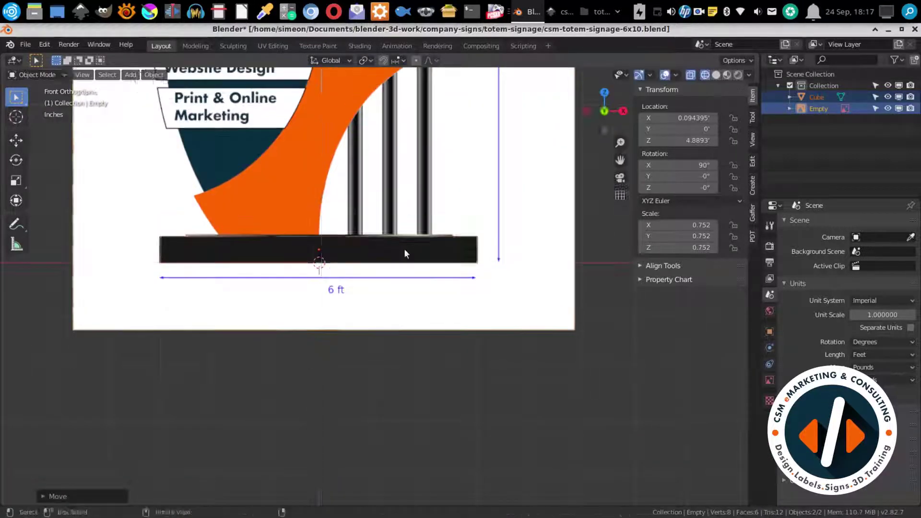
mouse_move(404, 249)
middle_down()
mouse_move(450, 254)
mouse_move(576, 365)
middle_up()
key(grave)
Duplicate the base block in place to start the thin plate.
click(584, 225)
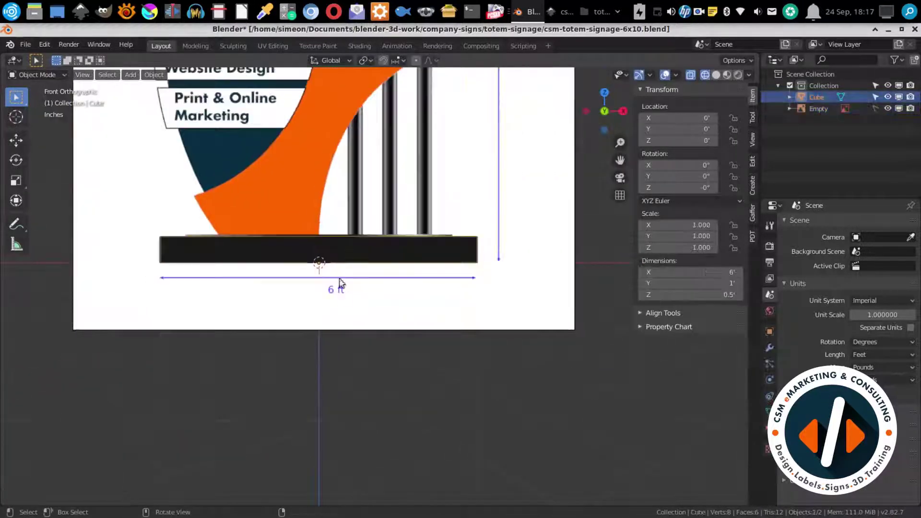
scroll(339, 281, up, 3)
key(shift+d)
key(Escape)
double_click(686, 294)
Set the plate to 5 ft wide, isolate it in a second view, and save.
key(Return)
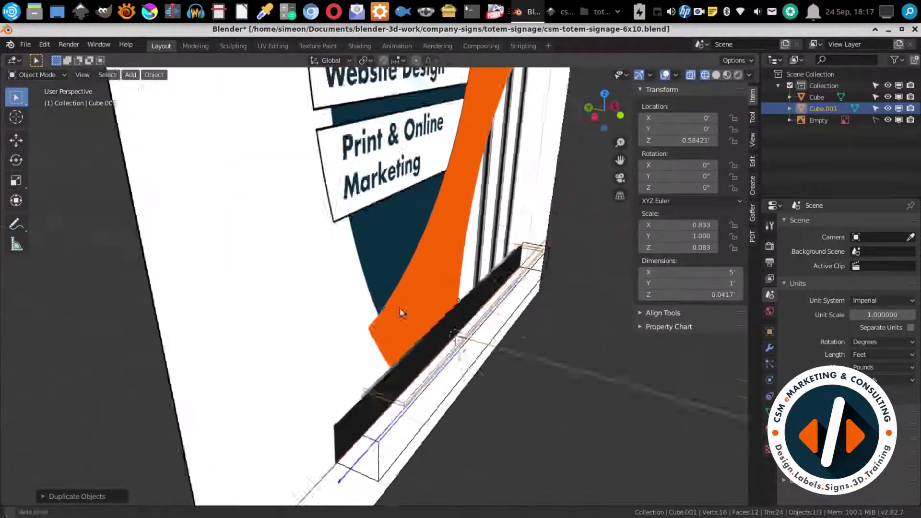
middle_drag(432, 240, 500, 299)
key(KP_1)
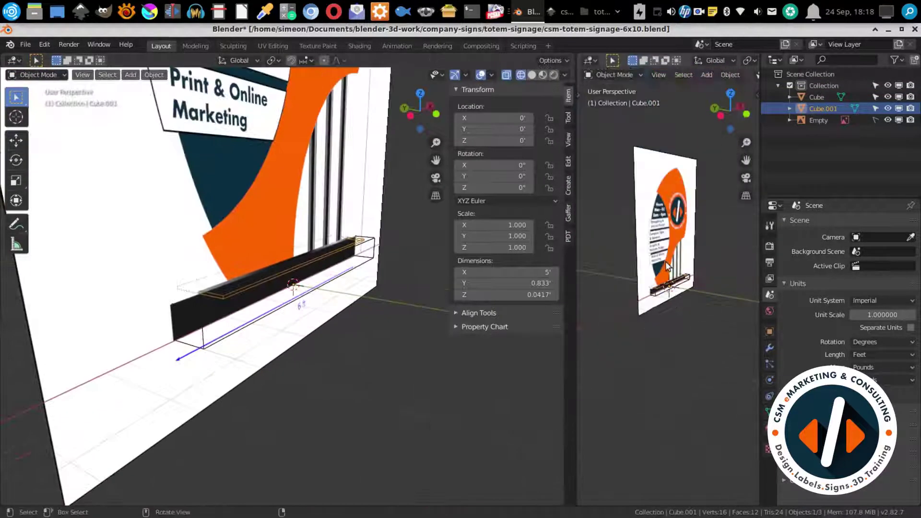
middle_drag(666, 261, 681, 249)
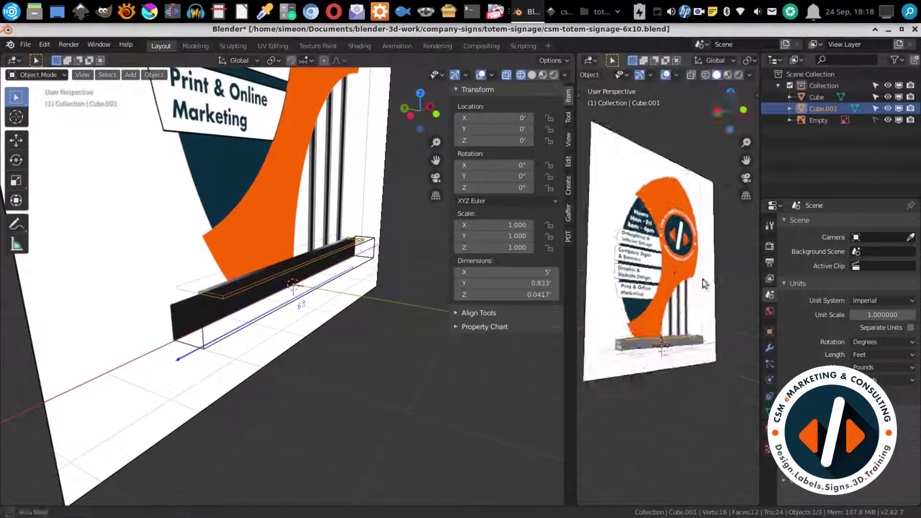
key(KP_Divide)
key(ctrl+s)
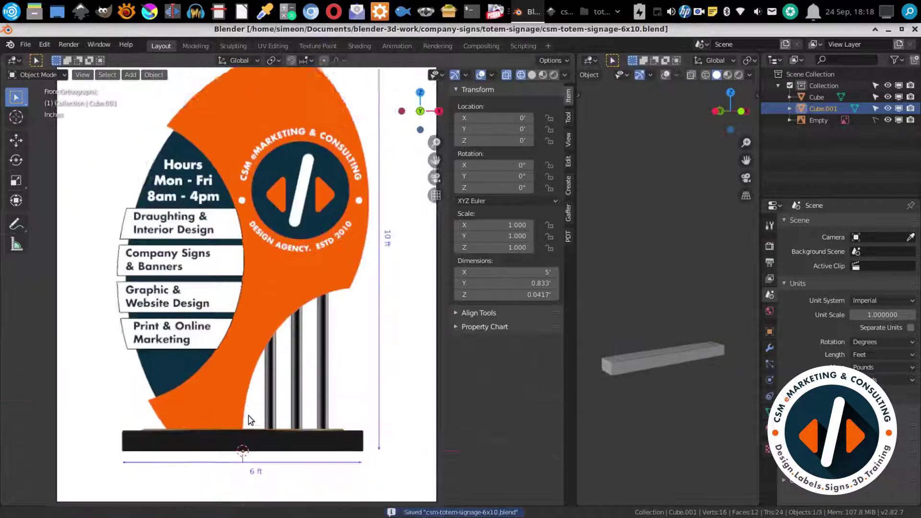
Add a cylinder for the first pillar.
scroll(249, 416, up, 3)
key(shift+a)
click(316, 110)
Make the cylinder 0.25 ft wide, array it into three pillars, adjust their height, and save.
click(139, 343)
text(3")
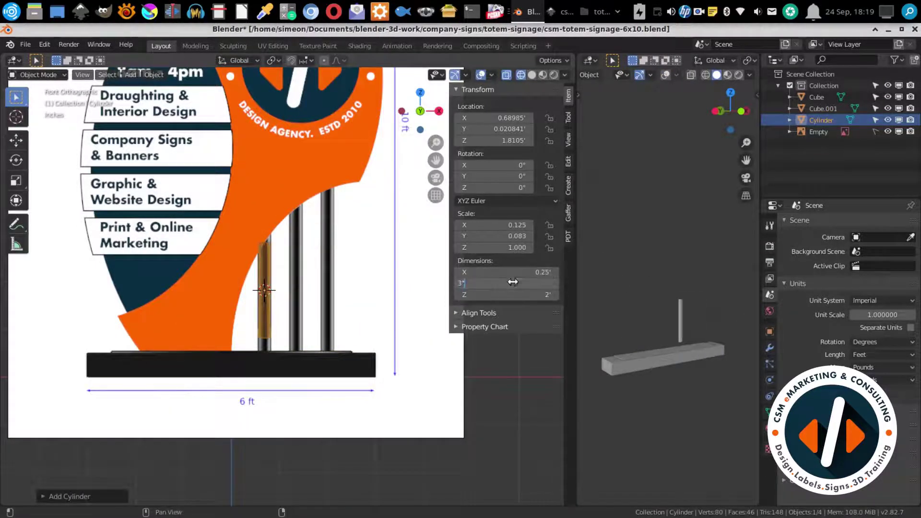
key(Return)
click(517, 271)
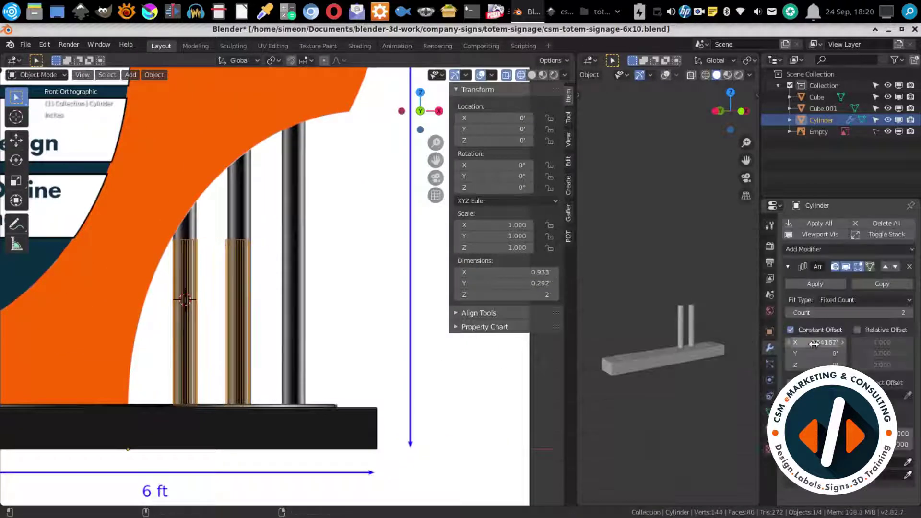
click(908, 313)
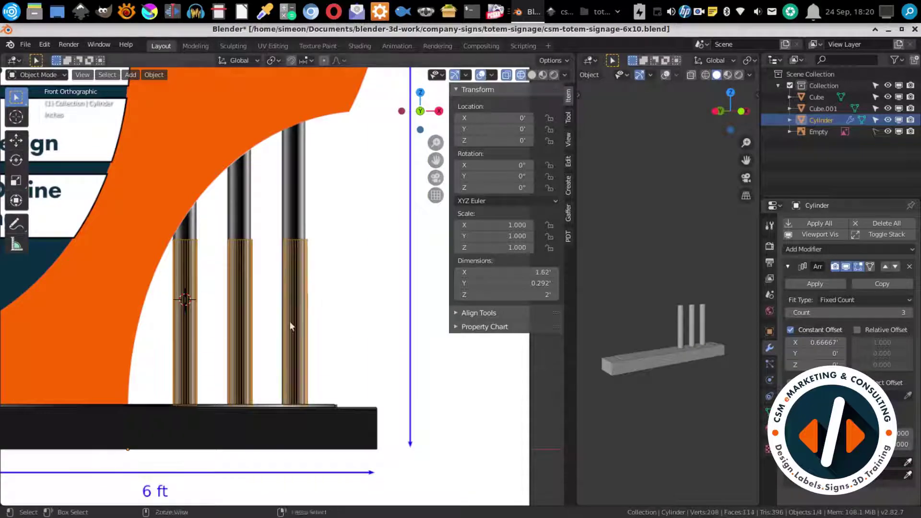
key(Tab)
scroll(201, 220, down, 2)
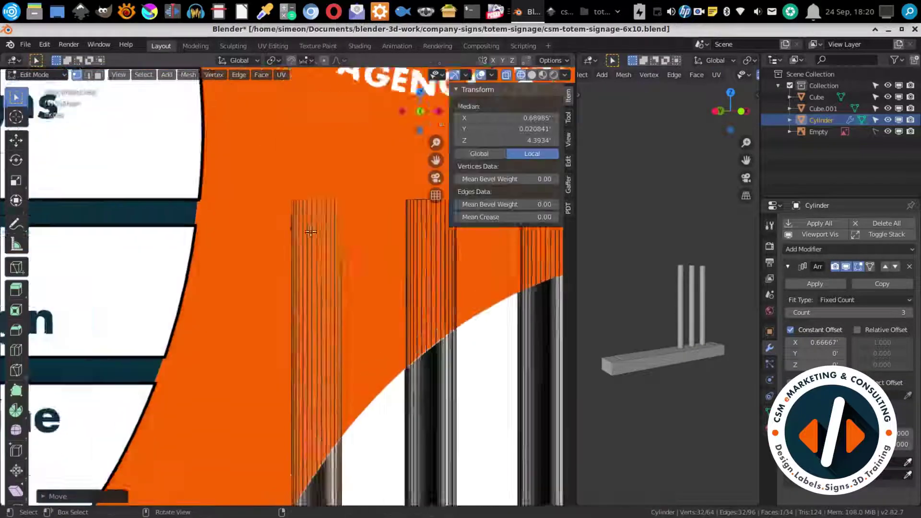
key(Tab)
key(ctrl+s)
Place the 3D cursor at the sign's orange top and add a plane there.
key(z)
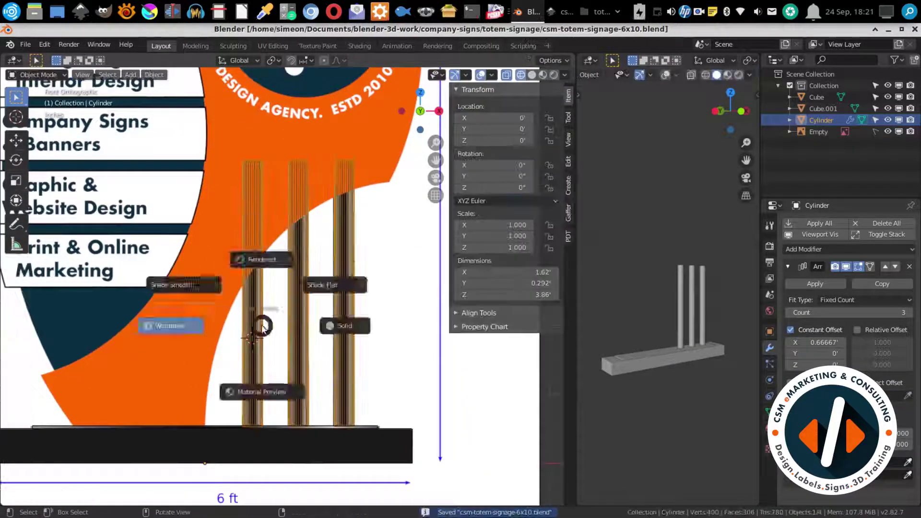
key(Home)
shift+right_click(277, 125)
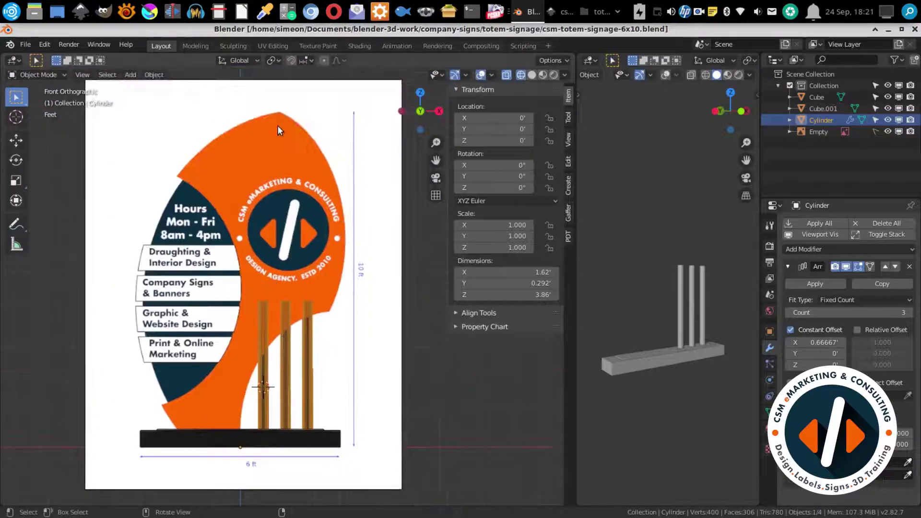
scroll(277, 125, up, 4)
key(shift+a)
click(307, 238)
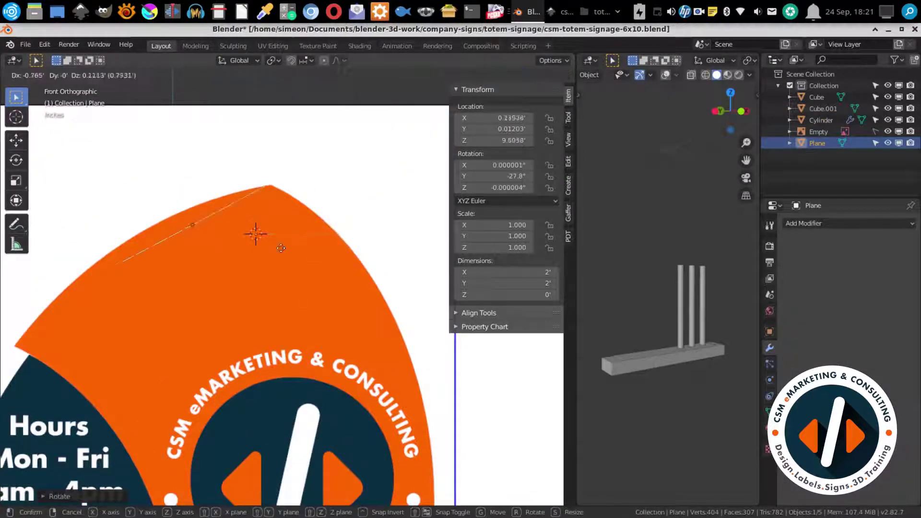
Select one edge of the plane and stretch it down the sign's left side.
key(Escape)
mouse_move(281, 248)
middle_down()
mouse_move(292, 333)
mouse_move(265, 293)
middle_up()
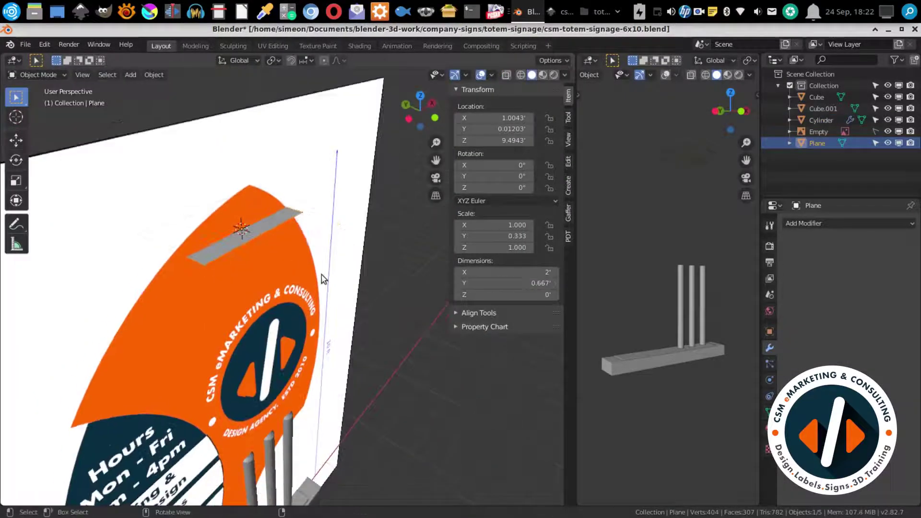
key(KP_1)
key(Tab)
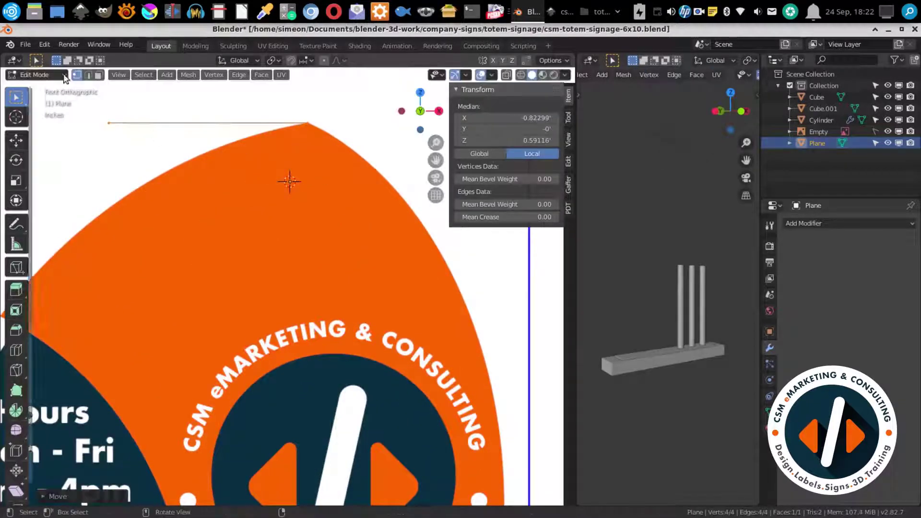
scroll(221, 249, down, 3)
scroll(221, 268, down, 2)
key(alt+a)
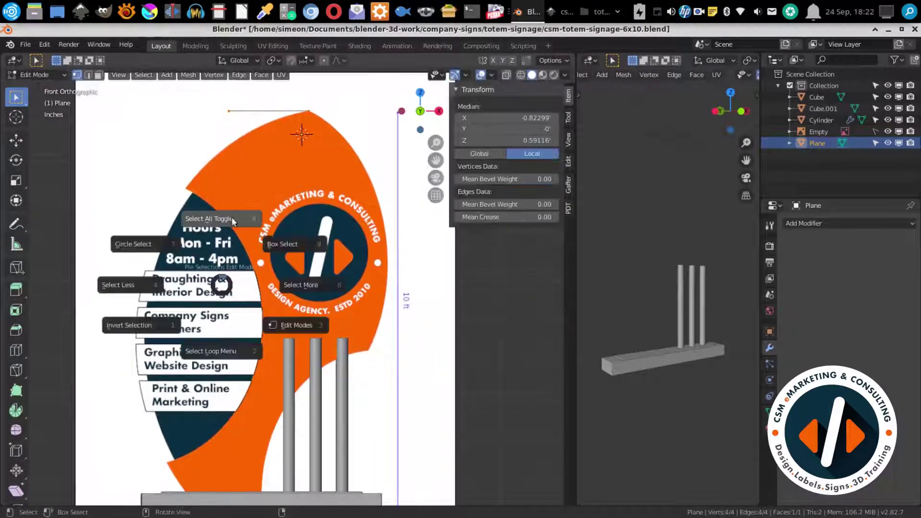
click(233, 222)
drag(240, 122, 220, 96)
key(g)
click(193, 240)
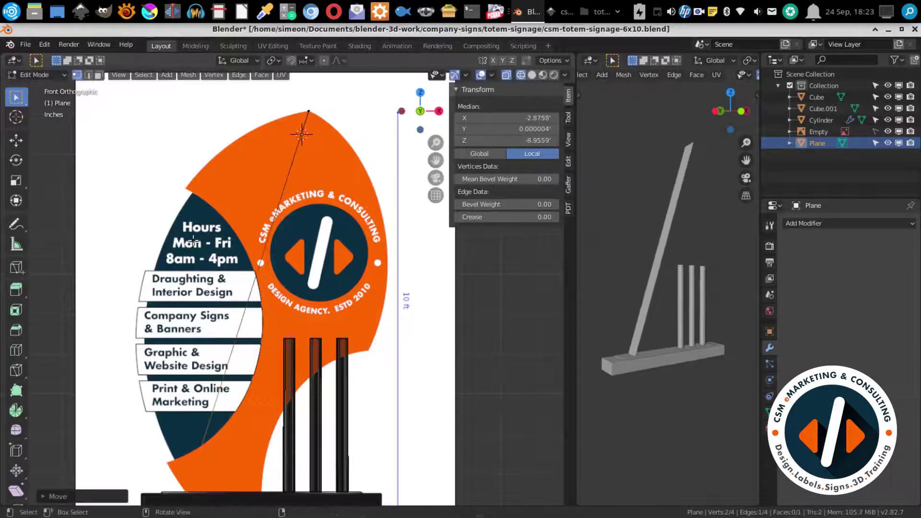
Add a loop cut across the strip and bevel it into a smooth curve.
scroll(267, 298, up, 2)
mouse_move(232, 283)
middle_down()
mouse_move(255, 284)
mouse_move(229, 290)
middle_up()
key(KP_1)
key(ctrl+r)
click(136, 273)
key(g)
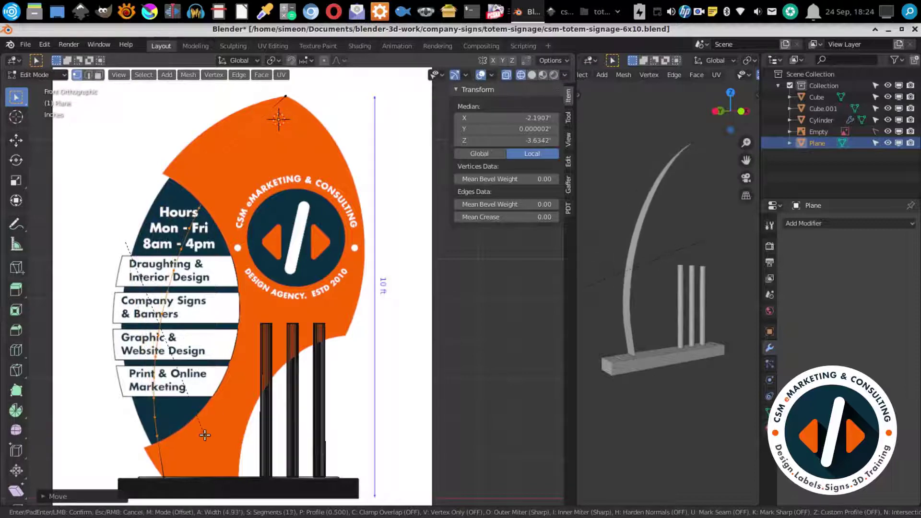
key(Escape)
Turn on X-ray, save the sign file, and resume editing the strip in front view.
mouse_move(205, 435)
middle_down()
mouse_move(366, 366)
mouse_move(288, 240)
middle_up()
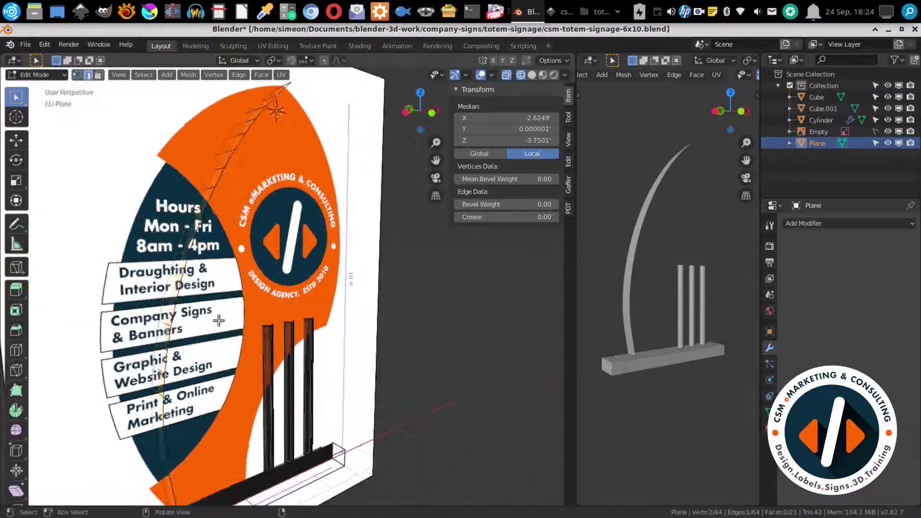
key(Tab)
click(769, 412)
key(alt+z)
key(ctrl+s)
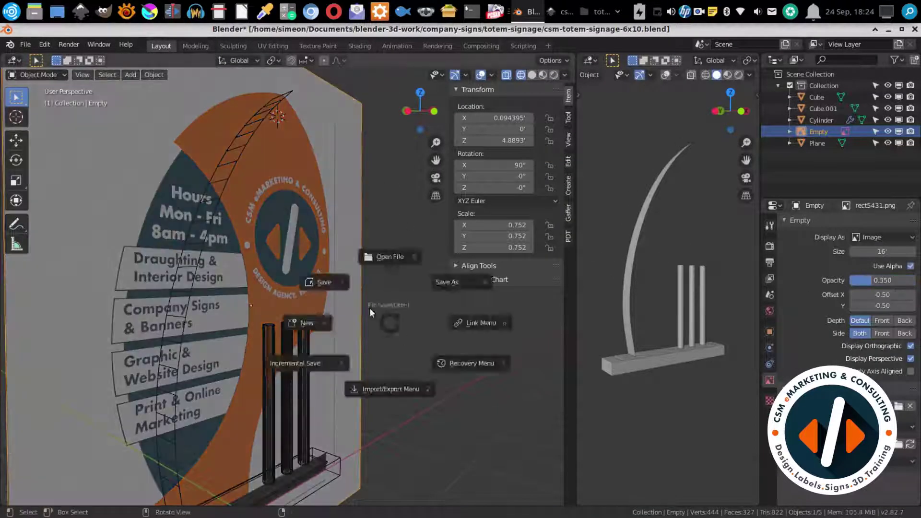
click(319, 282)
key(Tab)
key(KP_1)
With proportional editing on, pull the top of the outline curve into place.
key(o)
key(g)
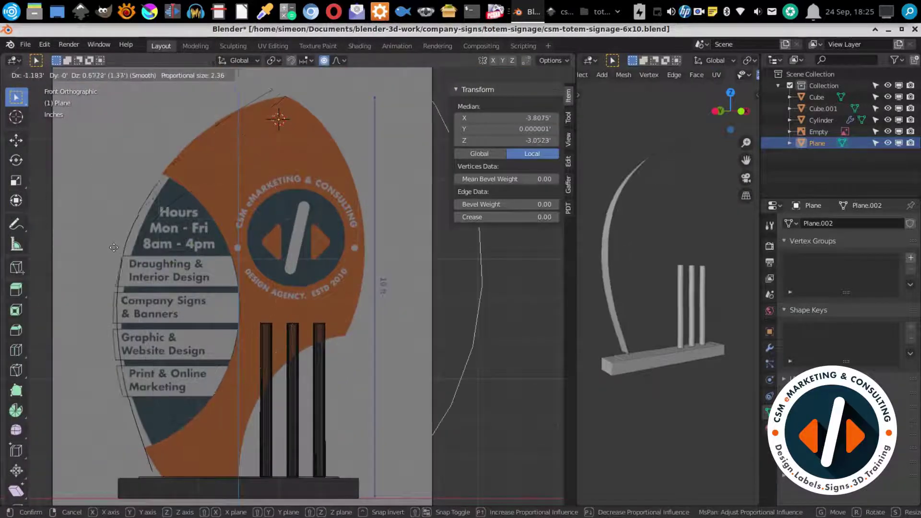
middle_drag(111, 252, 192, 216)
key(KP_1)
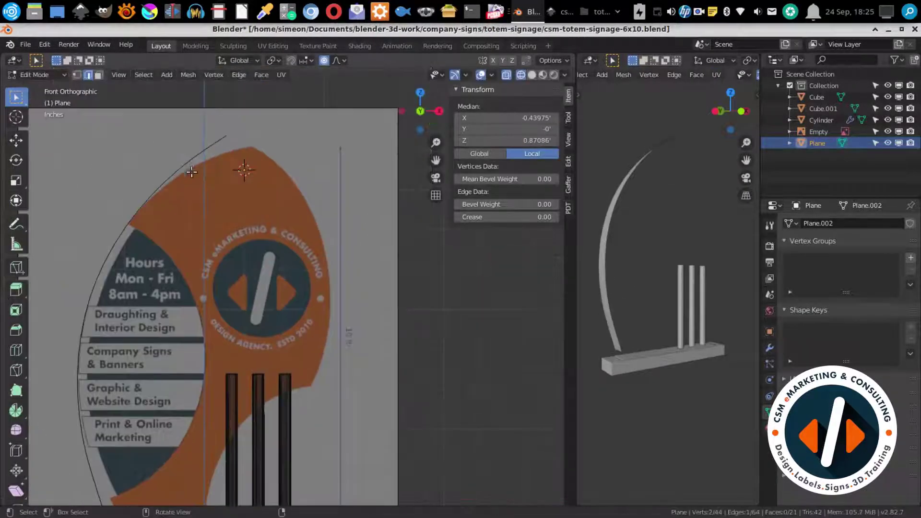
scroll(228, 182, up, 5)
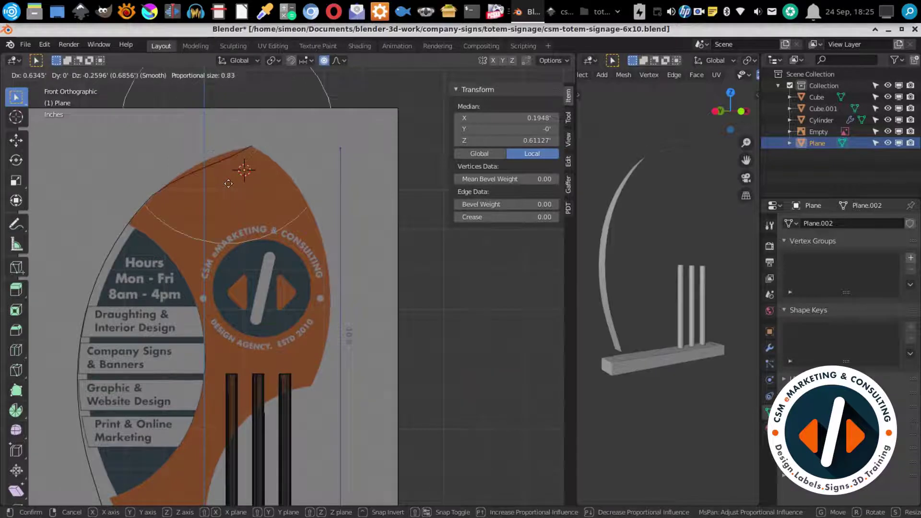
middle_drag(229, 183, 226, 214)
key(KP_1)
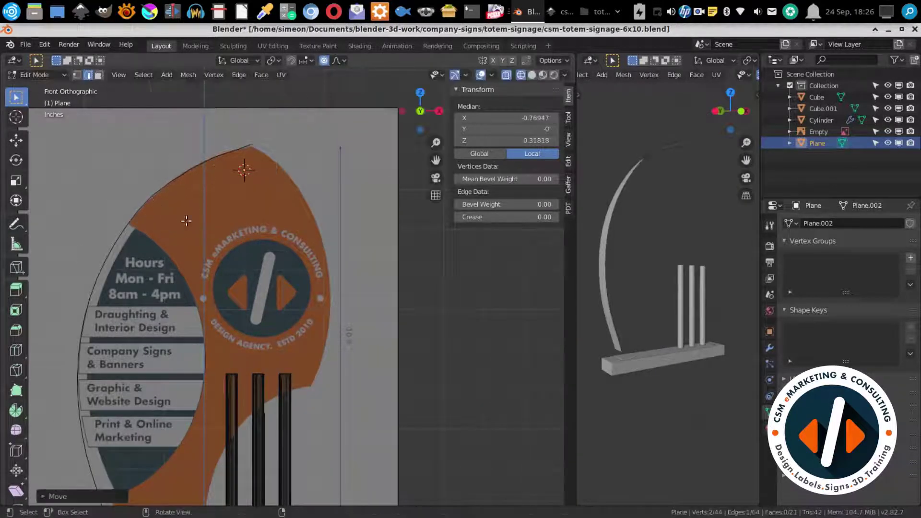
mouse_move(187, 221)
middle_down()
mouse_move(192, 206)
mouse_move(163, 317)
middle_up()
key(KP_1)
key(KP_1)
Move the outline's lower vertices to follow the sign's edge down to the base.
click(160, 327)
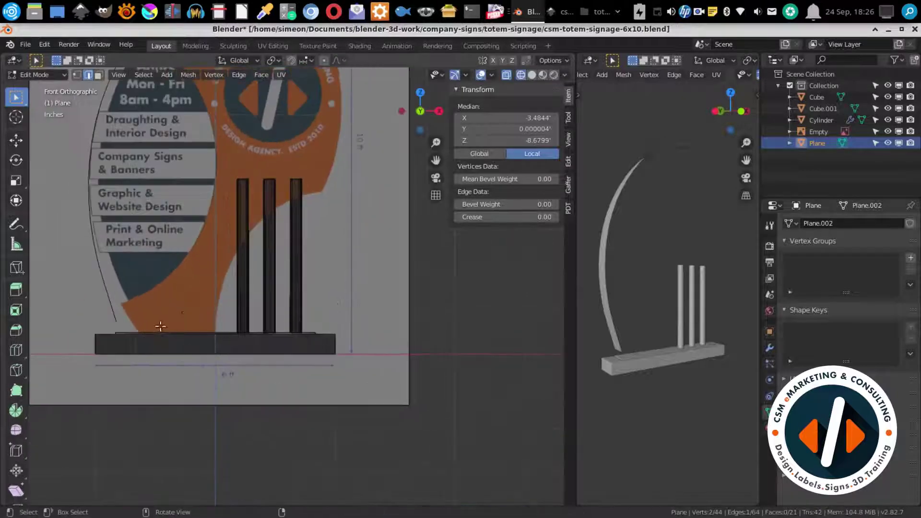
scroll(161, 326, up, 1)
key(g)
click(164, 242)
middle_drag(163, 243, 173, 225)
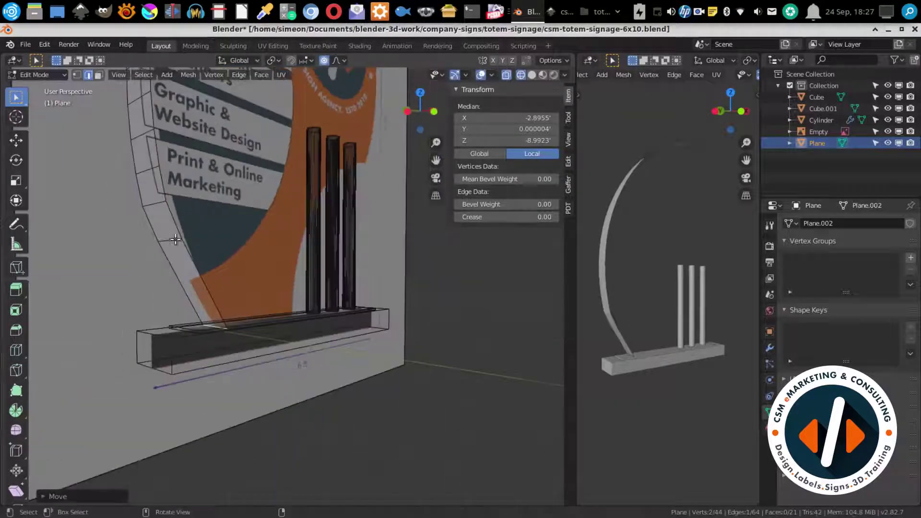
key(KP_1)
click(192, 274)
mouse_move(192, 274)
middle_down()
mouse_move(202, 264)
mouse_move(166, 252)
middle_up()
key(KP_1)
click(188, 277)
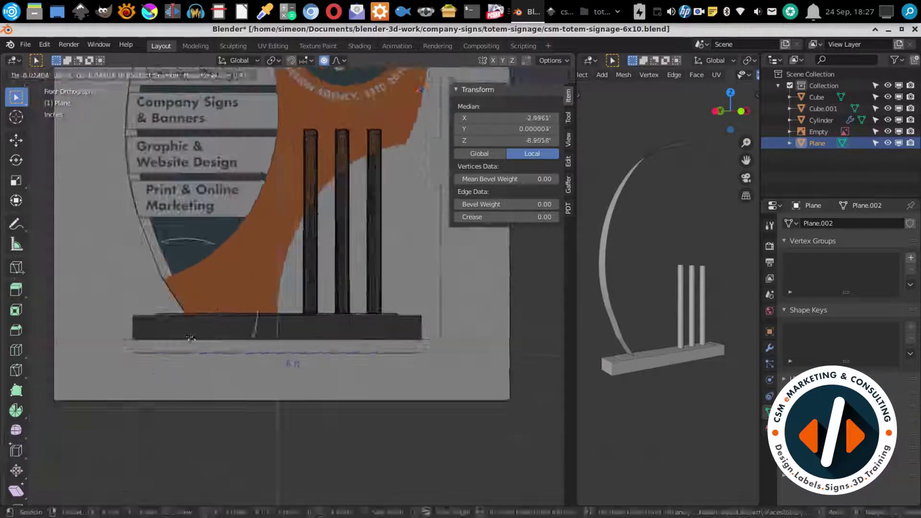
key(KP_1)
key(g)
click(167, 254)
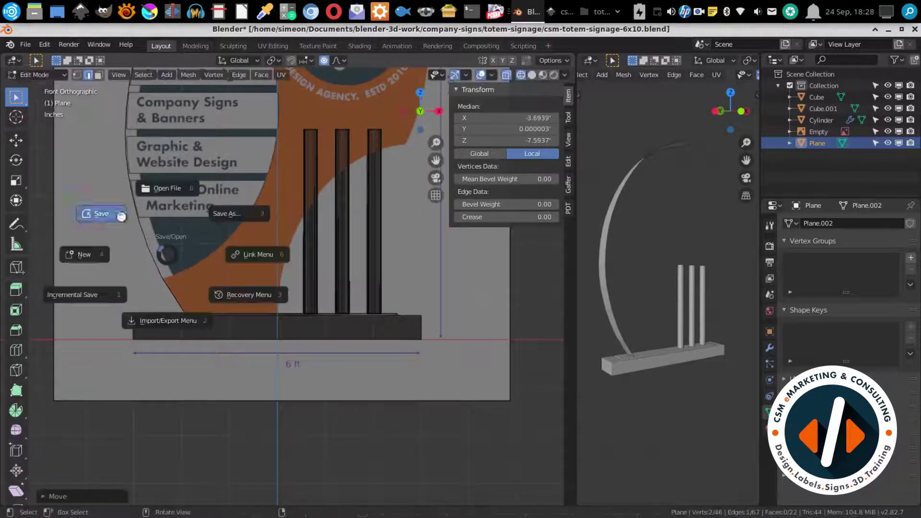
Save, then extrude a new vertex horizontally from the base corner along the base.
key(ctrl+s)
middle_drag(167, 254, 244, 218)
scroll(244, 219, down, 3)
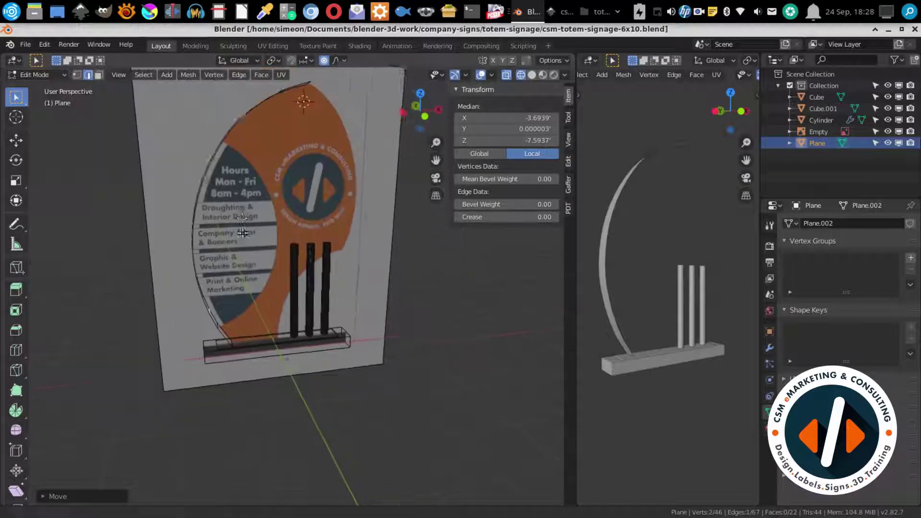
scroll(240, 230, up, 3)
key(KP_1)
key(g)
key(x)
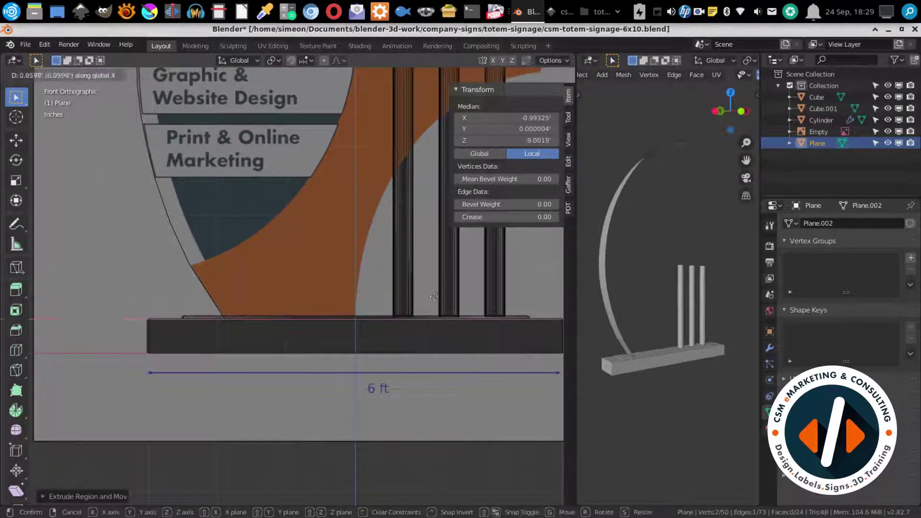
click(433, 297)
scroll(434, 297, down, 3)
scroll(288, 240, up, 2)
Extrude new vertices diagonally up the right side of the frame toward the logo.
key(g)
click(372, 185)
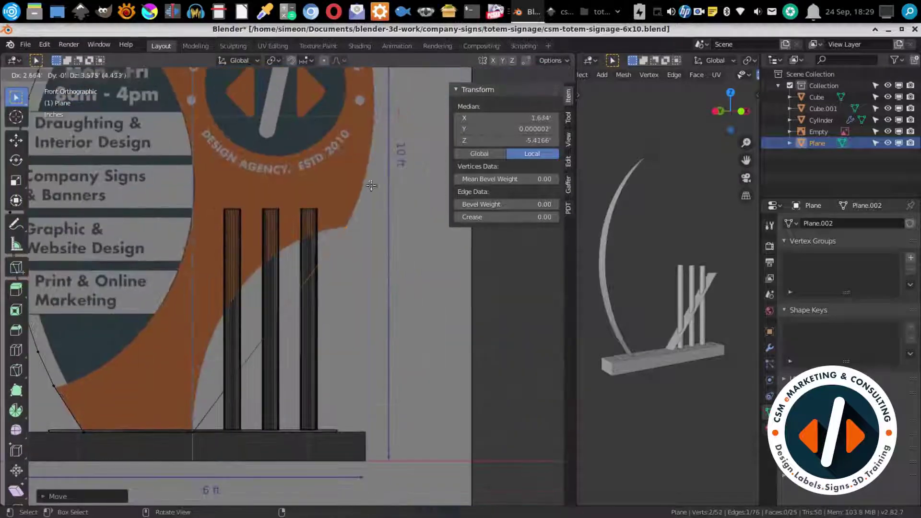
scroll(371, 185, down, 3)
middle_drag(288, 192, 230, 144)
scroll(231, 137, up, 2)
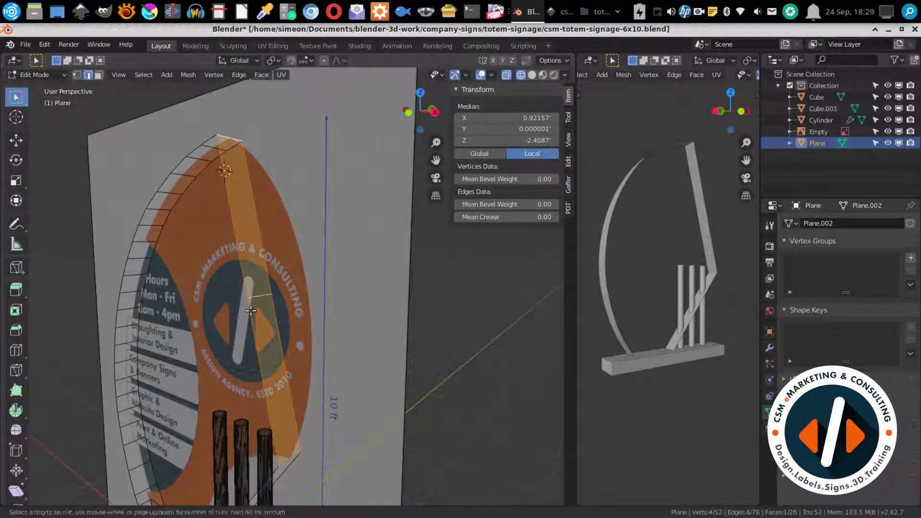
key(KP_1)
key(e)
click(330, 221)
scroll(288, 240, down, 3)
scroll(288, 240, up, 3)
key(ctrl+s)
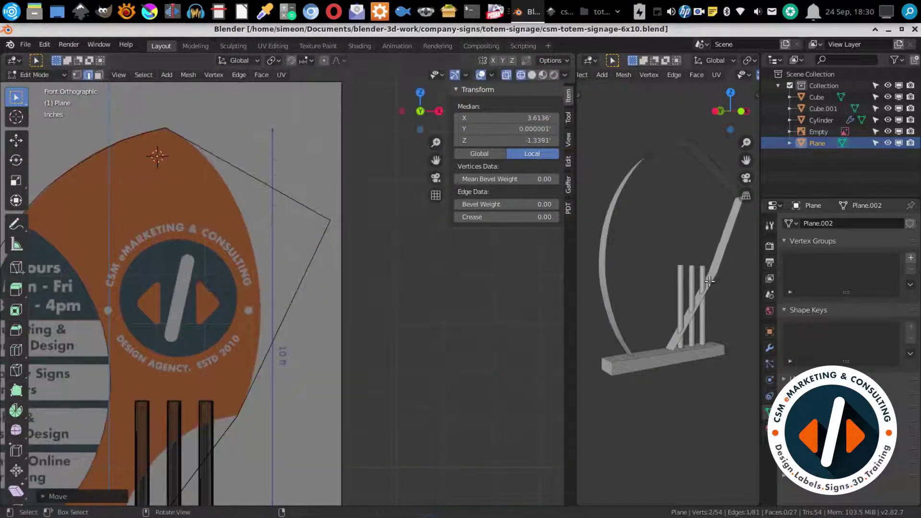
Round the frame's corner with a bevel.
middle_drag(710, 282, 308, 267)
click(283, 451)
middle_drag(282, 451, 185, 360)
key(KP_1)
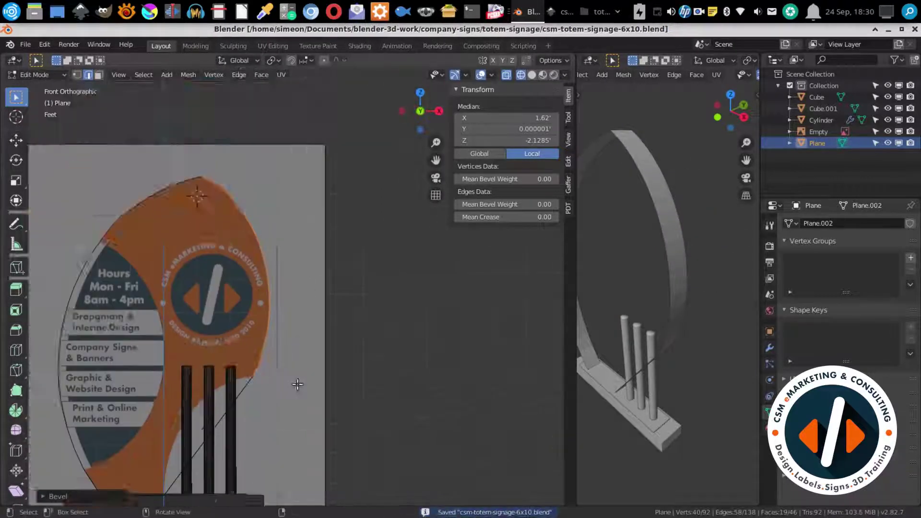
scroll(292, 300, up, 2)
scroll(303, 288, up, 2)
Add an edge loop across the band and save the file.
key(ctrl+r)
click(304, 288)
middle_drag(304, 288, 327, 317)
key(KP_1)
scroll(328, 326, down, 1)
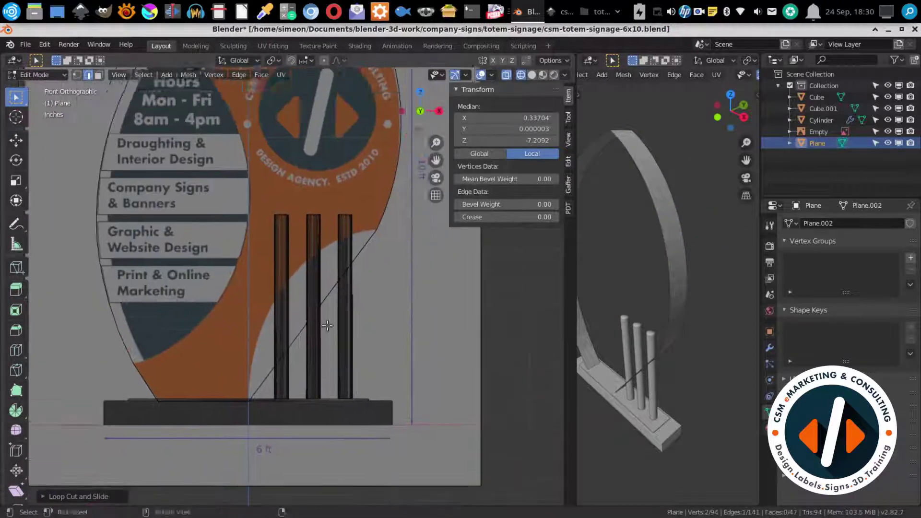
middle_drag(607, 374, 670, 81)
key(ctrl+s)
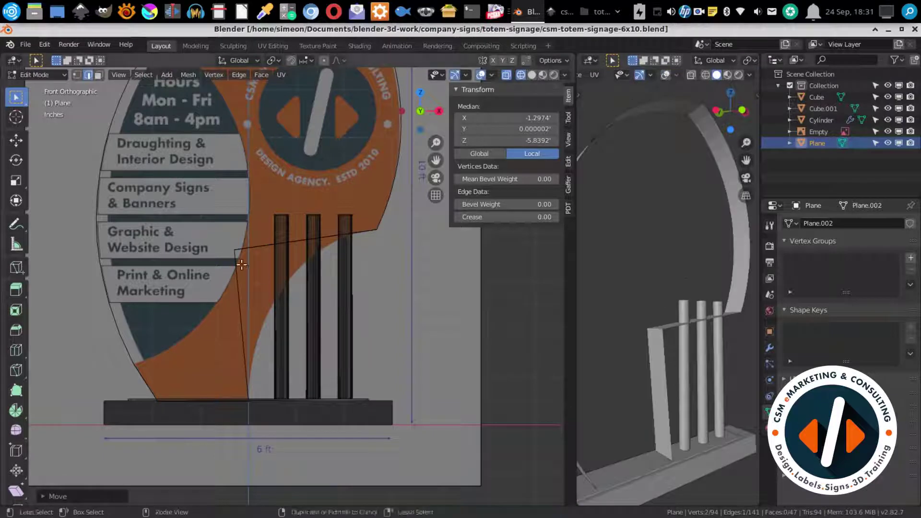
Bevel the band's corner and move its vertices to curve along the orange wave.
click(304, 373)
middle_drag(304, 374, 279, 317)
key(KP_1)
scroll(271, 308, up, 1)
key(g)
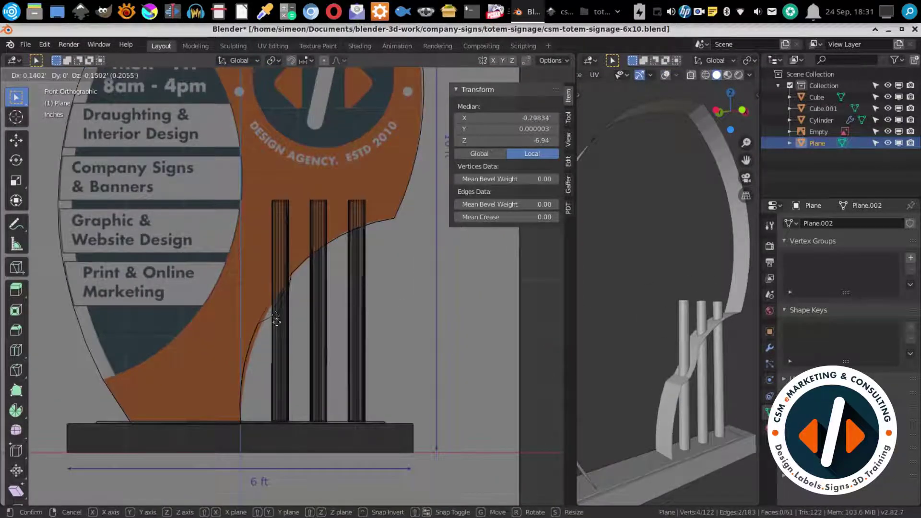
click(292, 328)
middle_drag(293, 328, 329, 309)
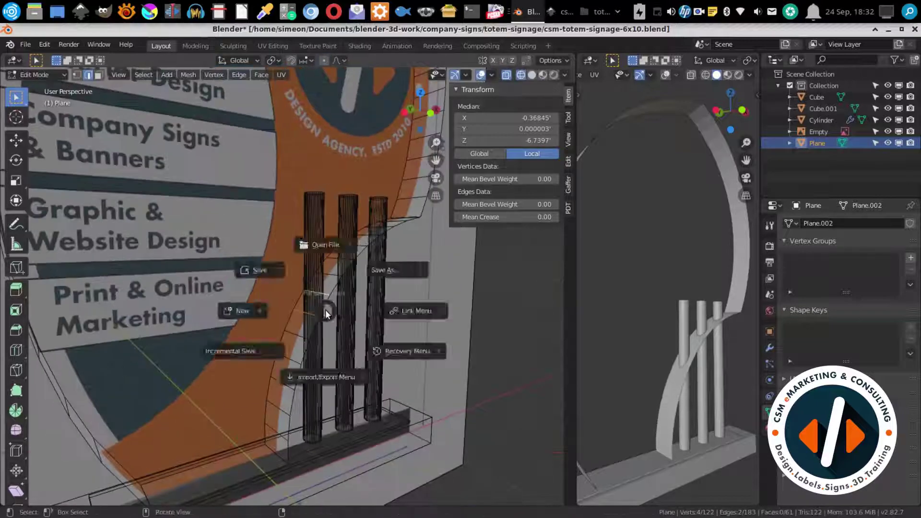
key(ctrl+s)
mouse_move(624, 336)
middle_down()
mouse_move(598, 367)
mouse_move(677, 318)
middle_up()
key(ctrl+s)
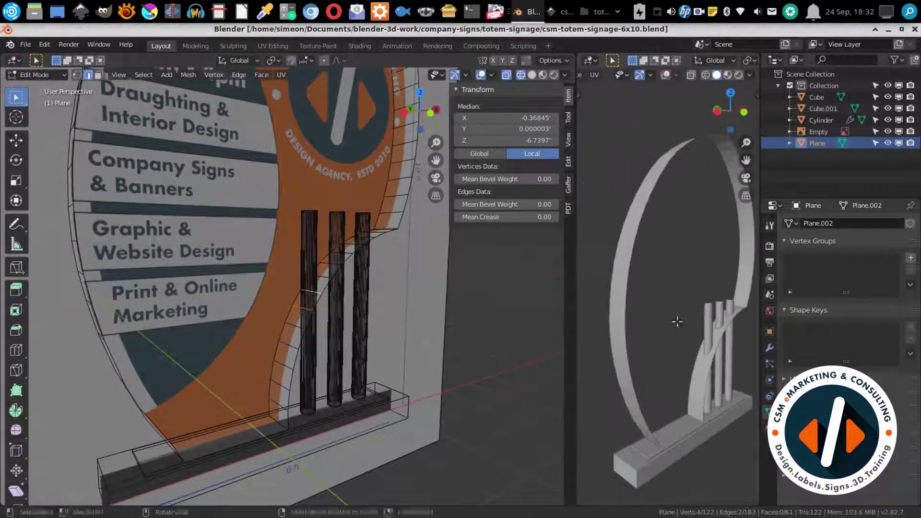
Separate a side piece of the band into its own object, Plane.001.
middle_drag(312, 336, 299, 393)
scroll(299, 393, down, 2)
middle_drag(207, 272, 182, 249)
key(3)
click(171, 180)
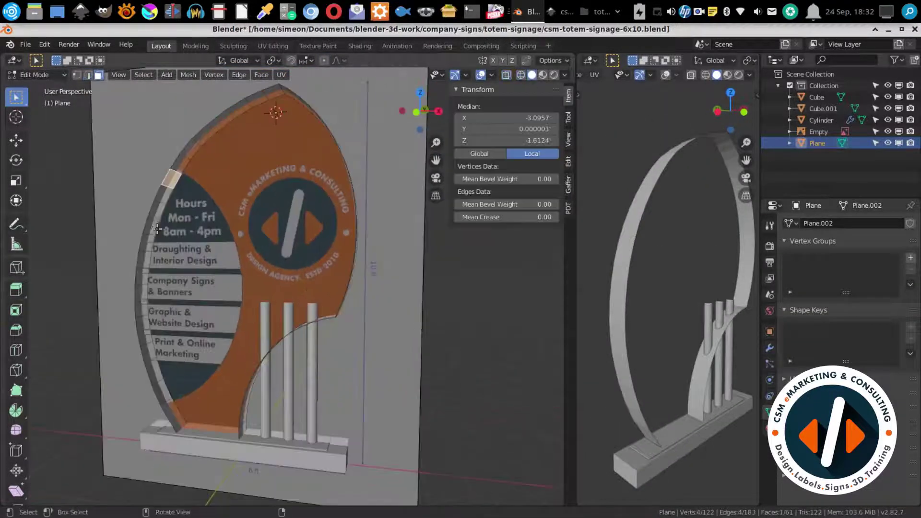
key(KP_1)
key(Tab)
mouse_move(202, 307)
middle_down()
mouse_move(215, 279)
mouse_move(311, 293)
middle_up()
click(215, 278)
key(KP_1)
Set the piece's origin to its geometry and shift its vertices left along X.
key(F3)
text(origin)
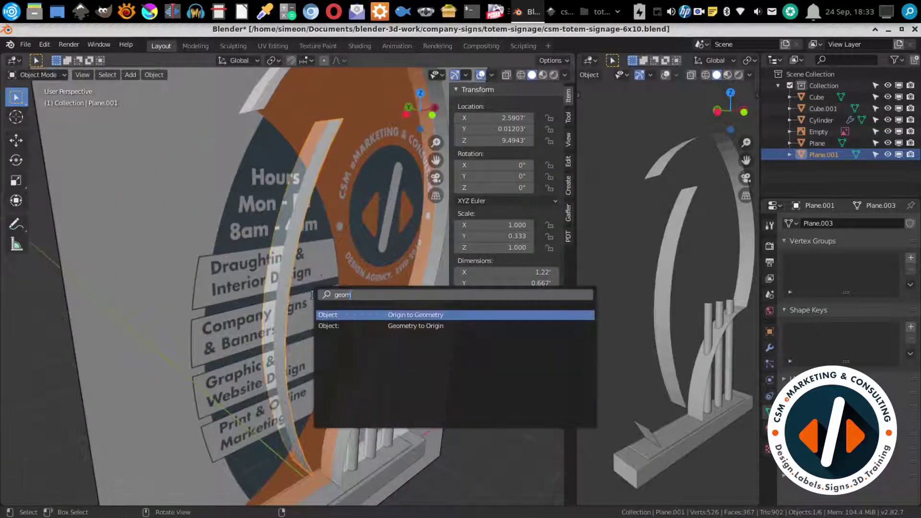
key(Return)
key(KP_1)
key(Tab)
key(g)
key(x)
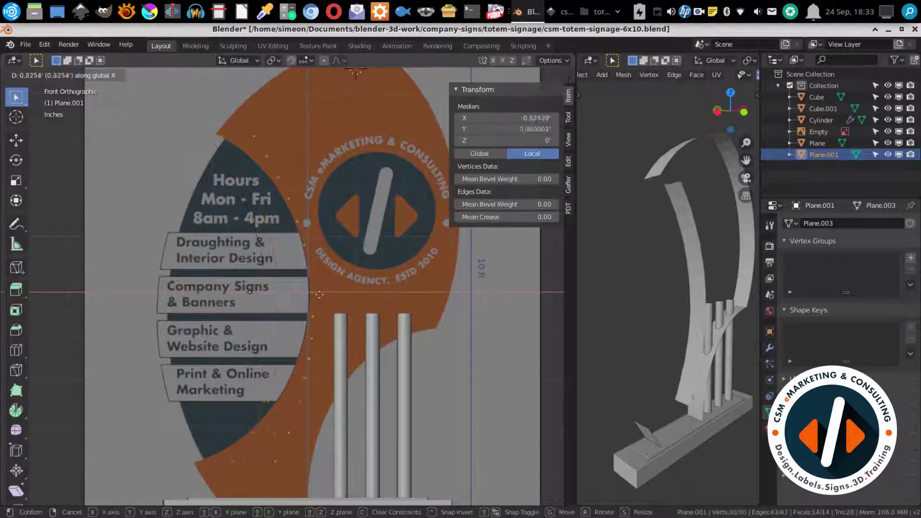
key(g)
key(x)
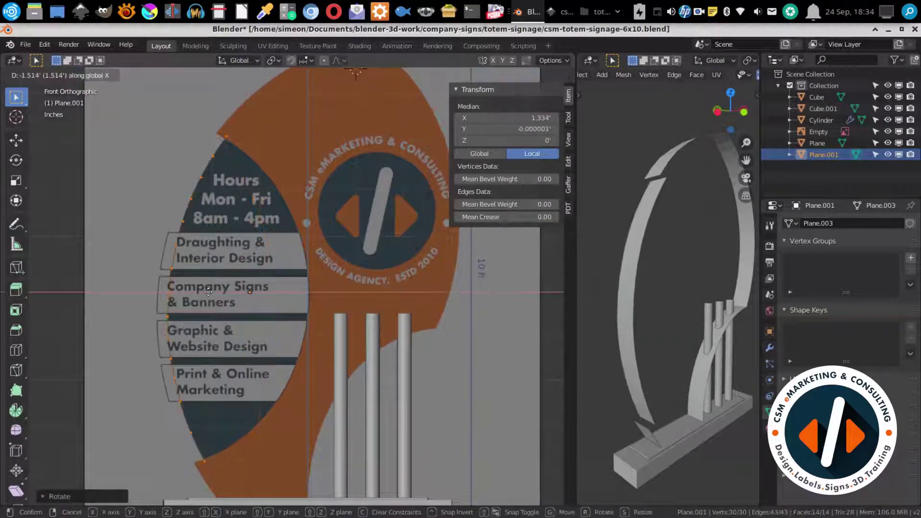
mouse_move(241, 259)
middle_down()
mouse_move(273, 120)
mouse_move(259, 268)
mouse_move(270, 277)
middle_up()
Add an edge loop across the main frame, position it, and save.
key(KP_1)
click(270, 277)
key(ctrl+r)
key(KP_1)
key(g)
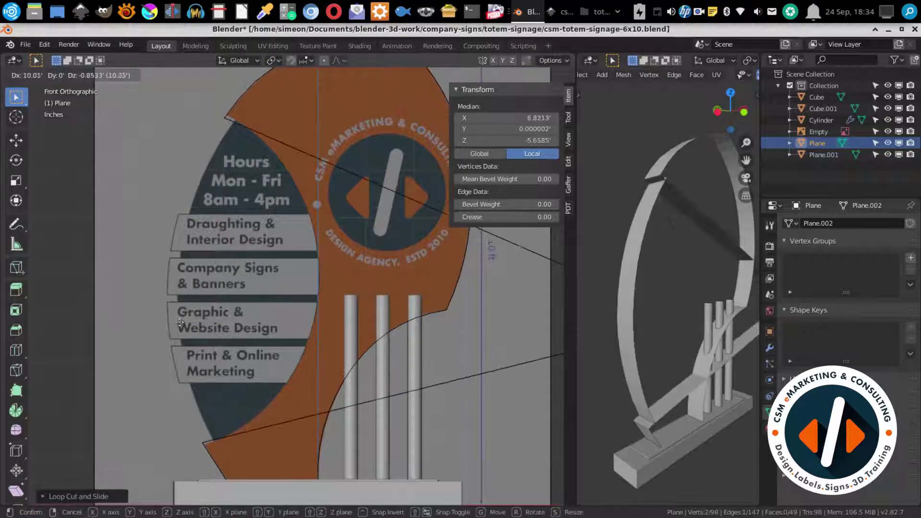
click(181, 323)
key(grave)
scroll(303, 309, down, 2)
key(ctrl+s)
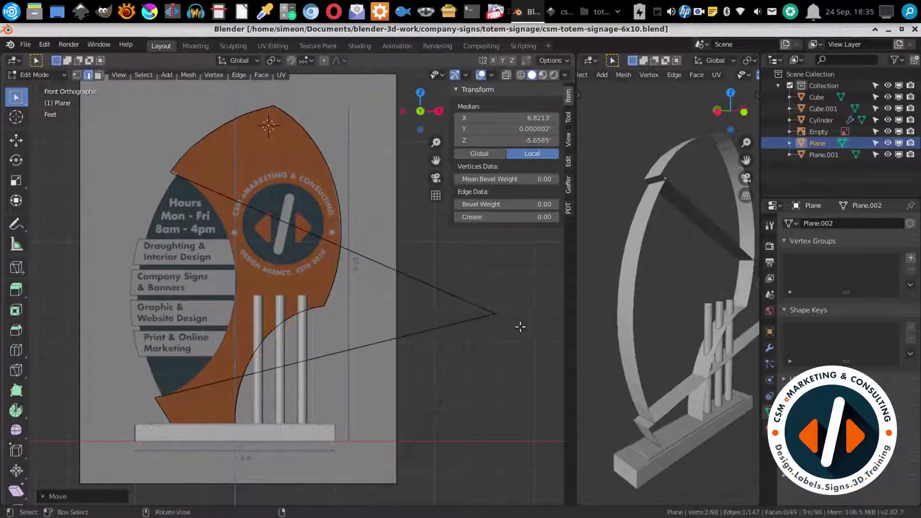
Reposition the crossbar and bevel its corner.
click(370, 275)
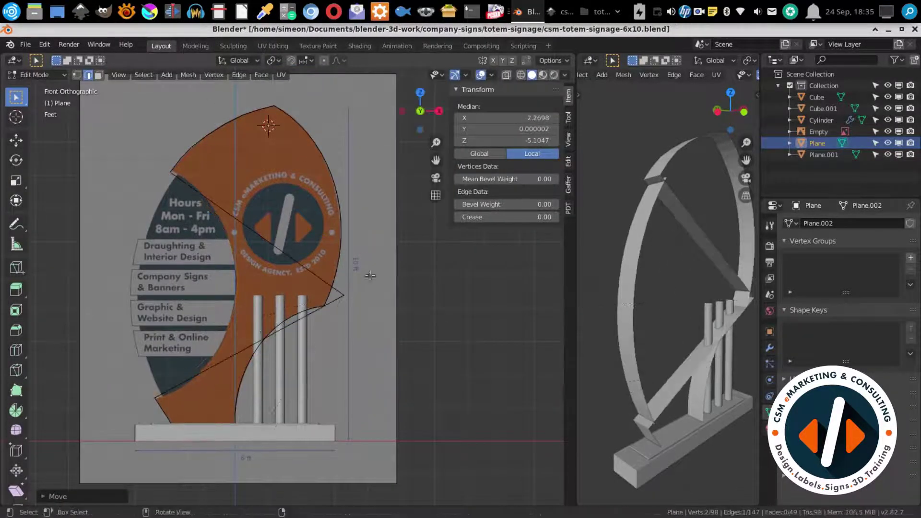
click(306, 330)
key(ctrl+b)
click(309, 455)
middle_drag(309, 455, 241, 240)
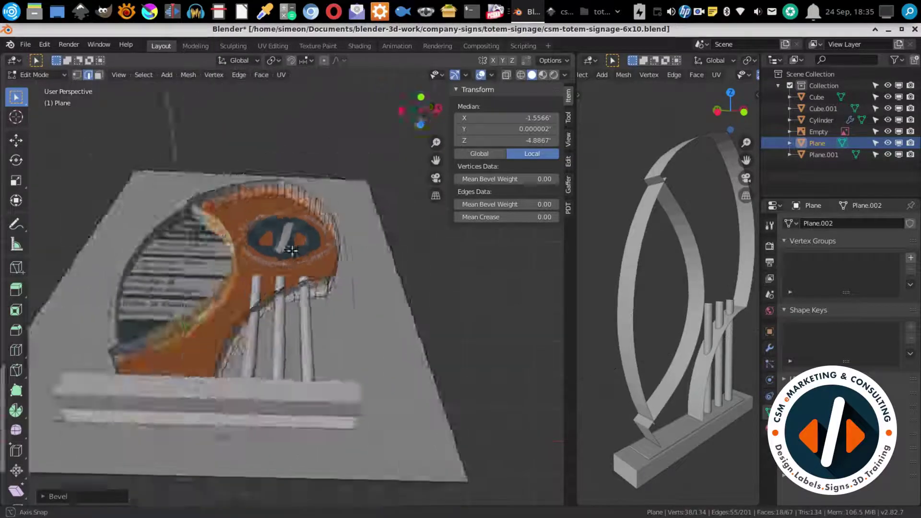
key(KP_1)
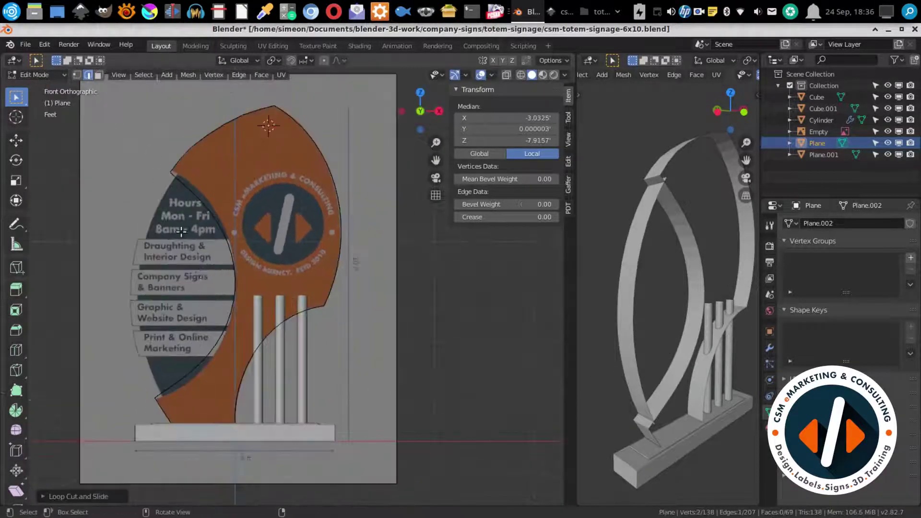
scroll(301, 309, up, 3)
scroll(290, 331, up, 2)
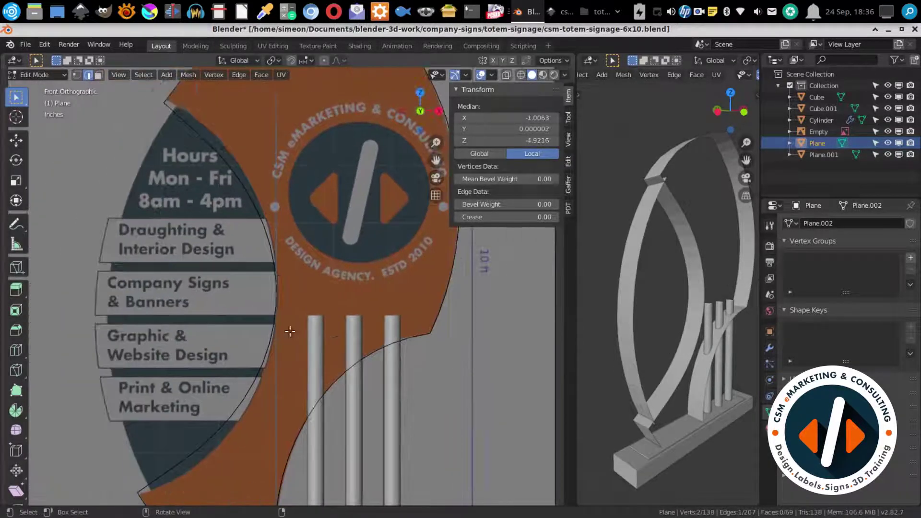
Move vertices to shape the curve, cancelling a smooth falloff move, then clear the selection.
click(335, 319)
mouse_move(334, 318)
middle_down()
mouse_move(288, 250)
mouse_move(255, 278)
middle_up()
key(KP_1)
scroll(272, 231, down, 1)
key(g)
right_click(231, 196)
scroll(232, 195, down, 2)
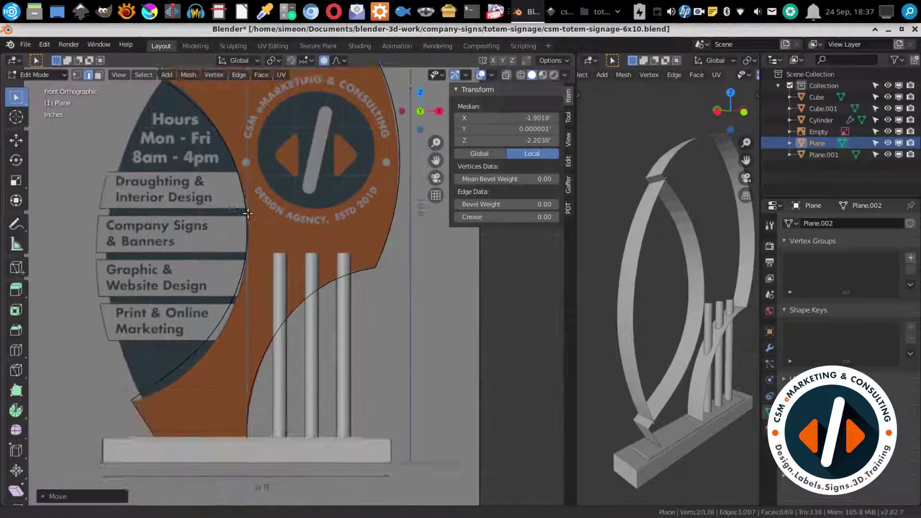
mouse_move(232, 196)
shift+middle_down()
mouse_move(269, 144)
mouse_move(354, 252)
shift+middle_up()
key(alt+a)
scroll(354, 252, up, 2)
Select the inner arc edges, leave Edit Mode and save.
key(c)
drag(192, 111, 258, 328)
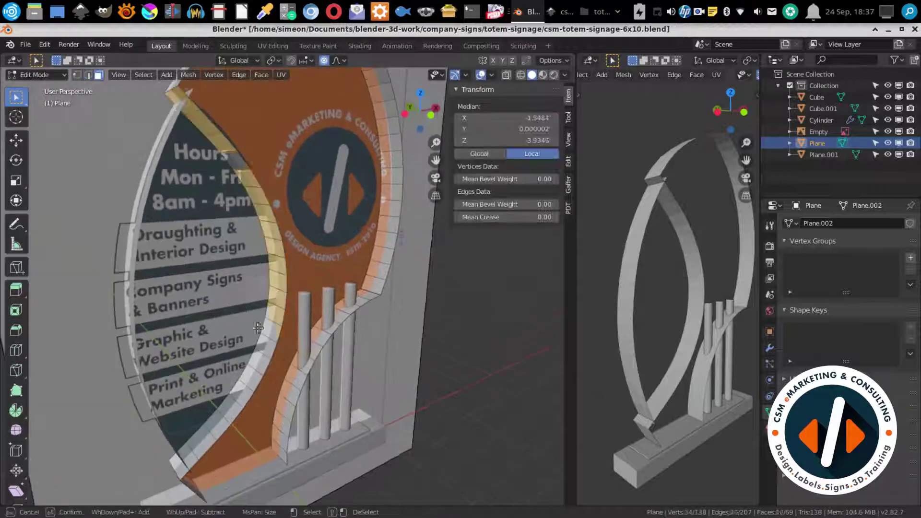
key(2)
click(213, 130)
key(KP_1)
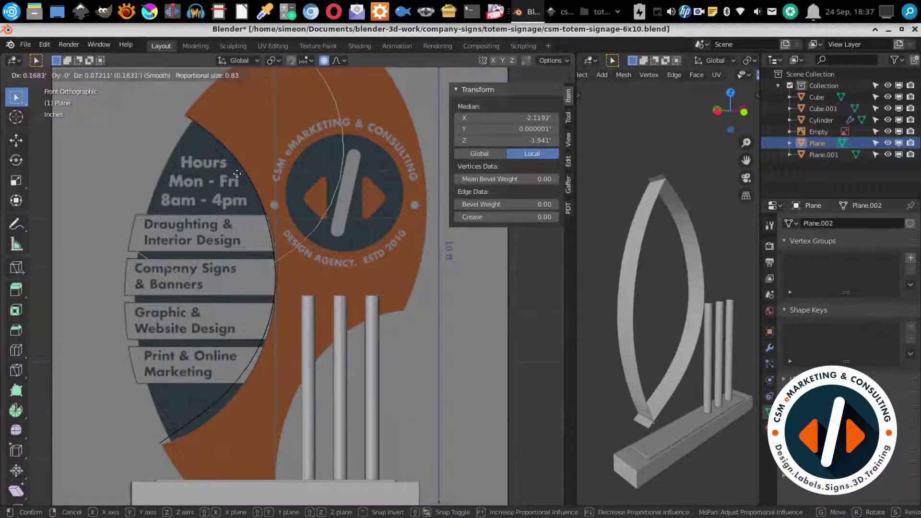
key(Escape)
key(Tab)
key(ctrl+s)
mouse_move(237, 174)
middle_down()
mouse_move(230, 246)
mouse_move(222, 175)
middle_up()
Move outline vertices onto the orange reference edge and select the whole outline.
key(Tab)
key(a)
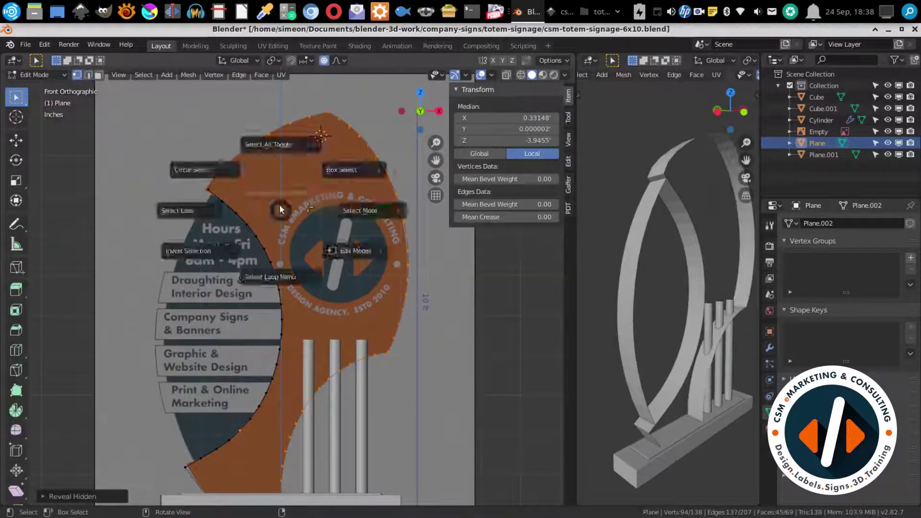
scroll(279, 209, up, 2)
click(187, 229)
key(g)
key(a)
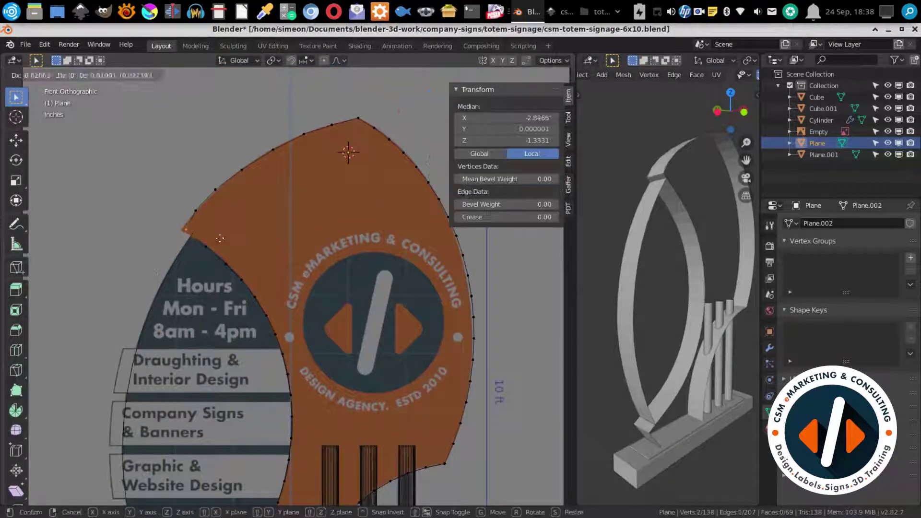
scroll(190, 304, up, 2)
scroll(190, 300, up, 1)
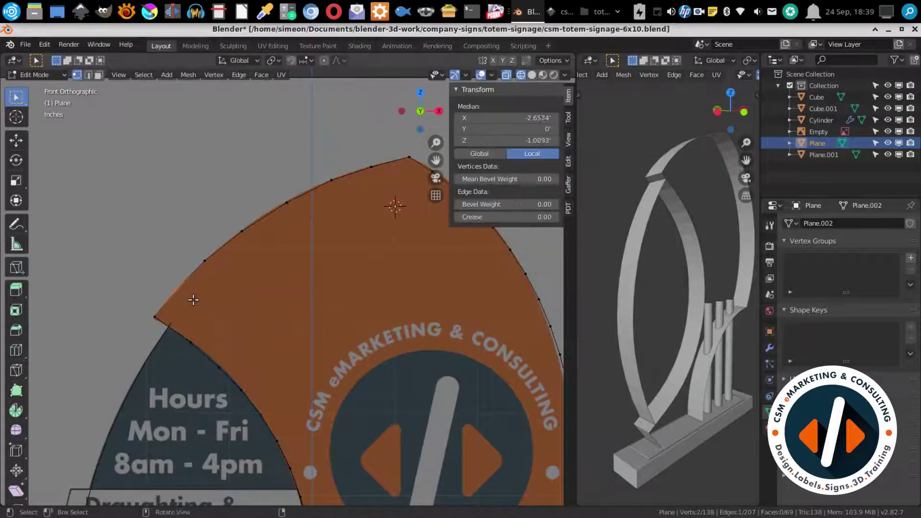
scroll(190, 299, down, 3)
scroll(207, 262, up, 3)
key(a)
click(264, 309)
Move the corner edge into place, then try and undo an extrusion of the outline loop.
key(g)
key(ctrl+l)
scroll(266, 311, down, 5)
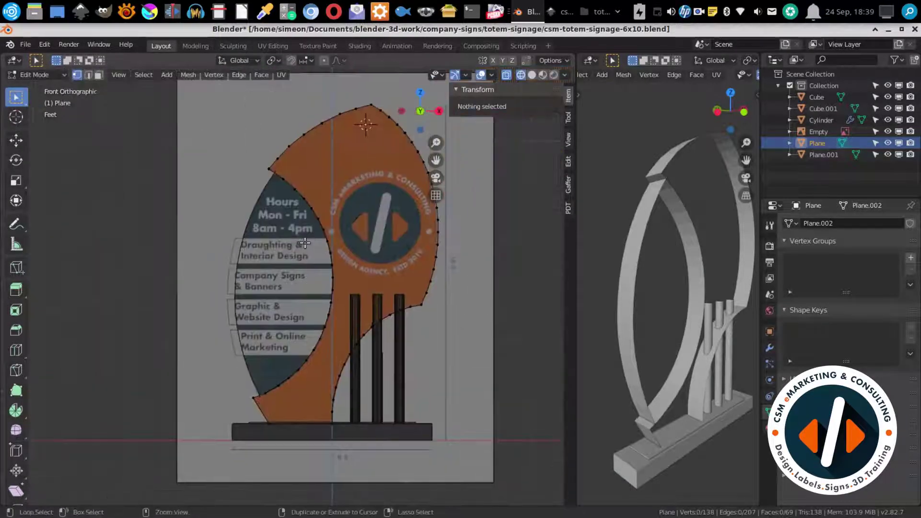
mouse_move(265, 312)
middle_down()
mouse_move(238, 341)
mouse_move(313, 331)
middle_up()
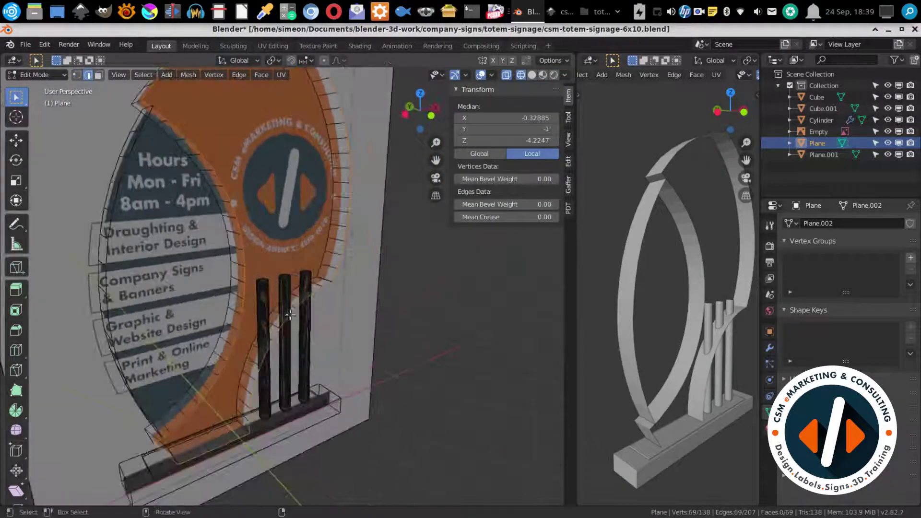
key(r)
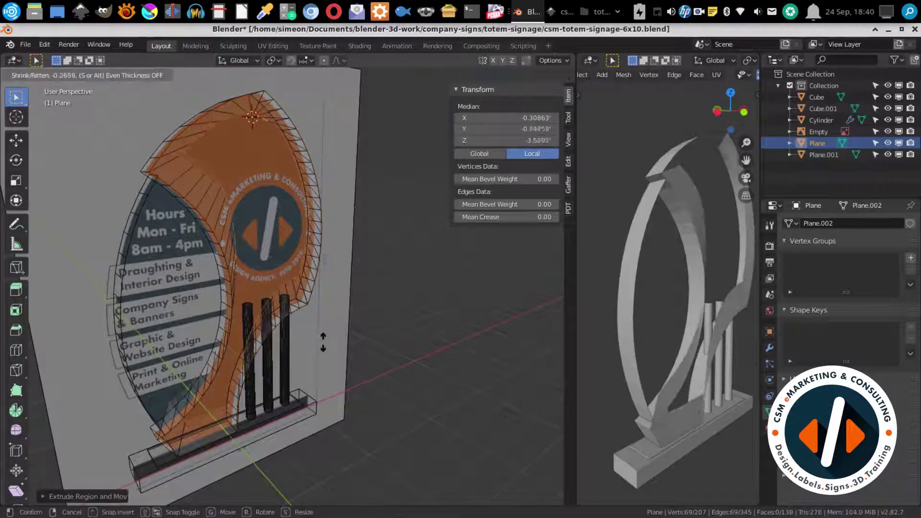
key(Escape)
key(KP_1)
scroll(259, 259, up, 3)
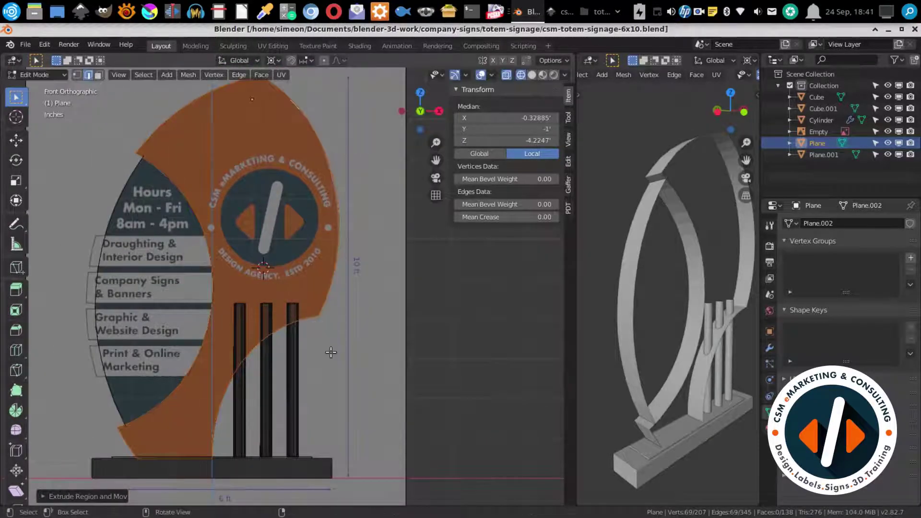
key(ctrl+z)
key(ctrl+z)
key(ctrl+z)
Save, turn off see-through display, and select all faces of the sign.
middle_drag(350, 370, 308, 303)
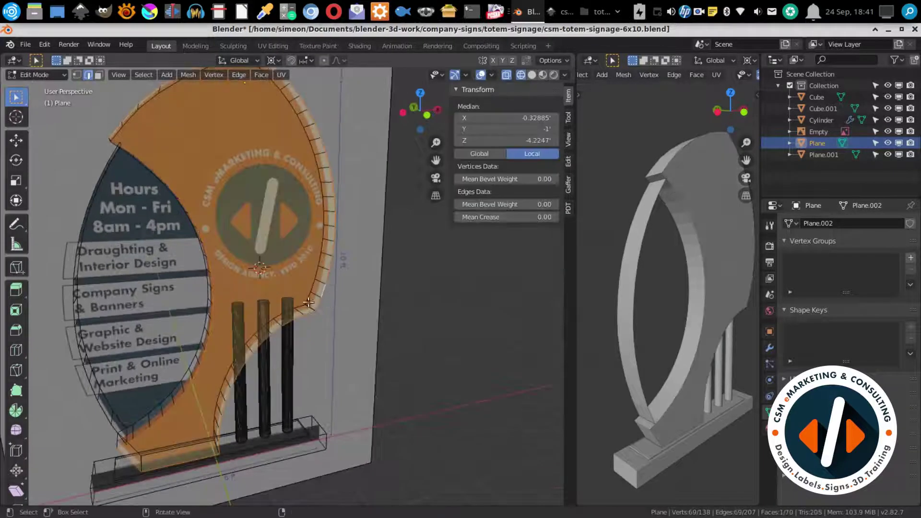
mouse_move(247, 241)
middle_down()
mouse_move(469, 288)
mouse_move(308, 371)
middle_up()
key(alt+a)
key(ctrl+s)
key(alt+z)
key(a)
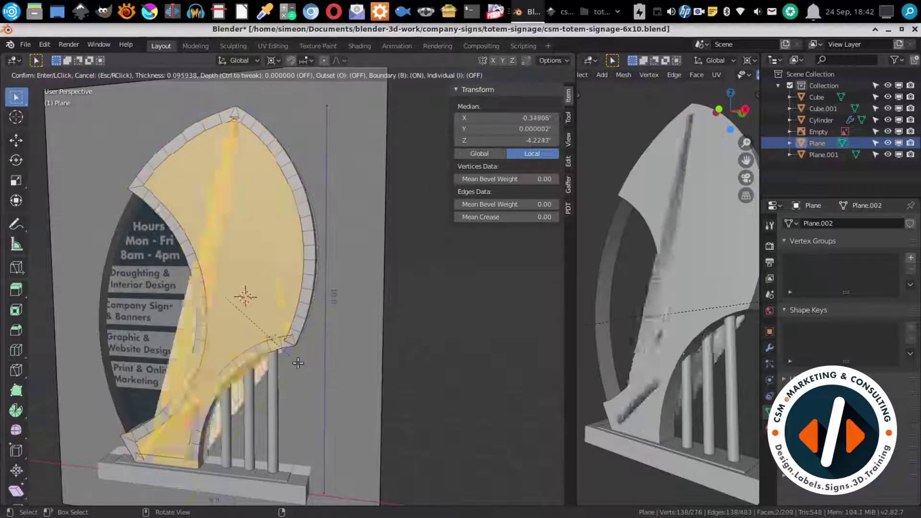
key(3)
Inset the front face with a thin border of about 0.096 ft thickness.
key(i)
click(243, 296)
click(177, 430)
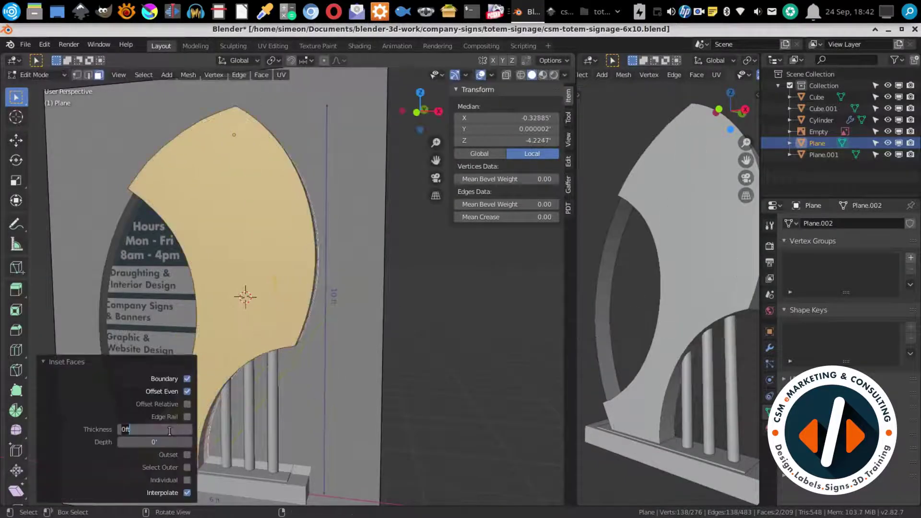
key(ctrl+z)
middle_drag(247, 288, 368, 410)
key(i)
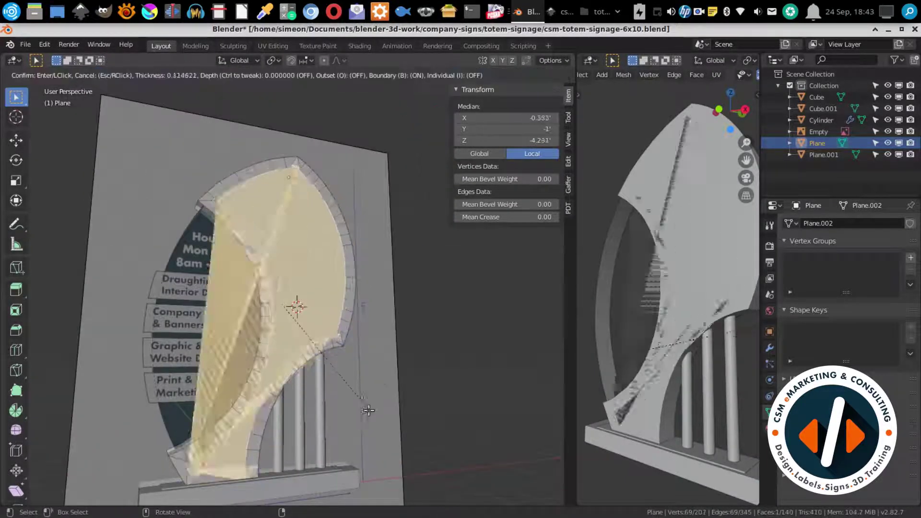
click(350, 389)
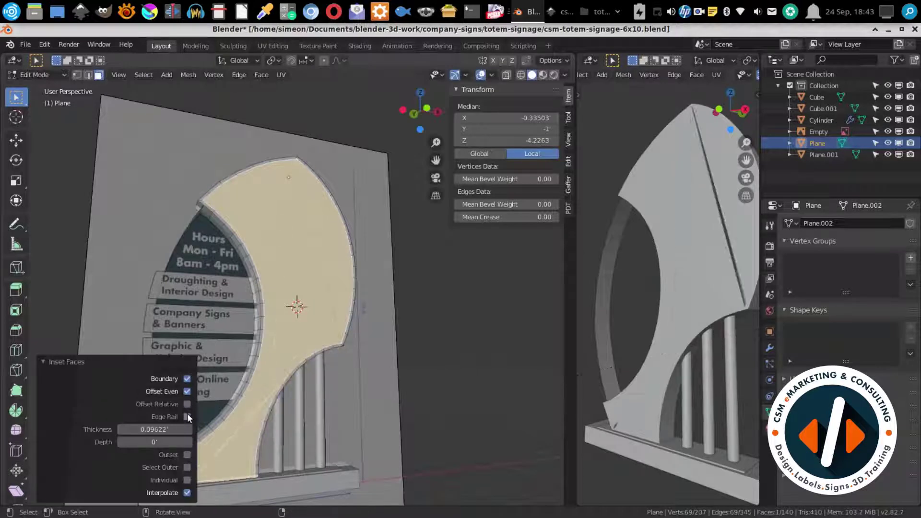
Delete the inner inset face and merge the first corner vertex pair at center.
click(188, 493)
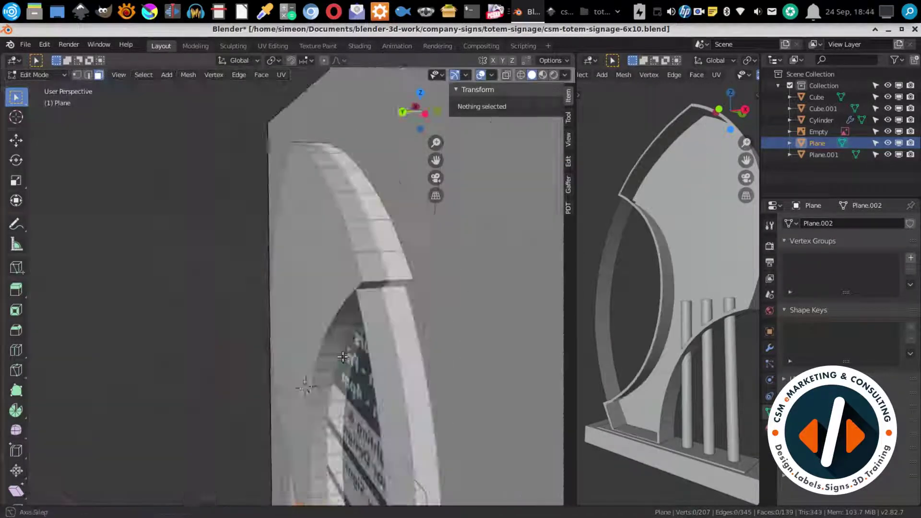
click(312, 290)
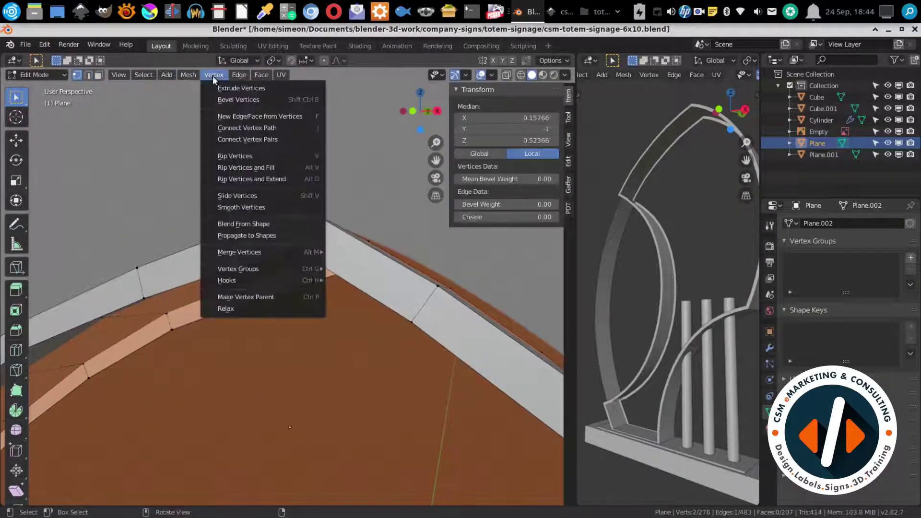
click(355, 253)
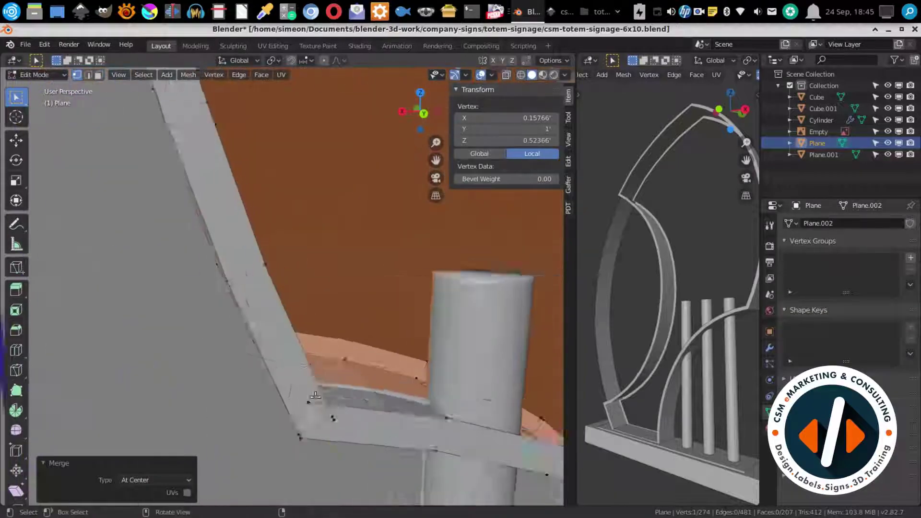
click(213, 74)
click(372, 272)
Merge the next pairs of doubled corner vertices at their center.
mouse_move(372, 272)
middle_down()
mouse_move(264, 277)
mouse_move(349, 265)
middle_up()
key(m)
key(m)
middle_drag(290, 302, 269, 269)
click(568, 139)
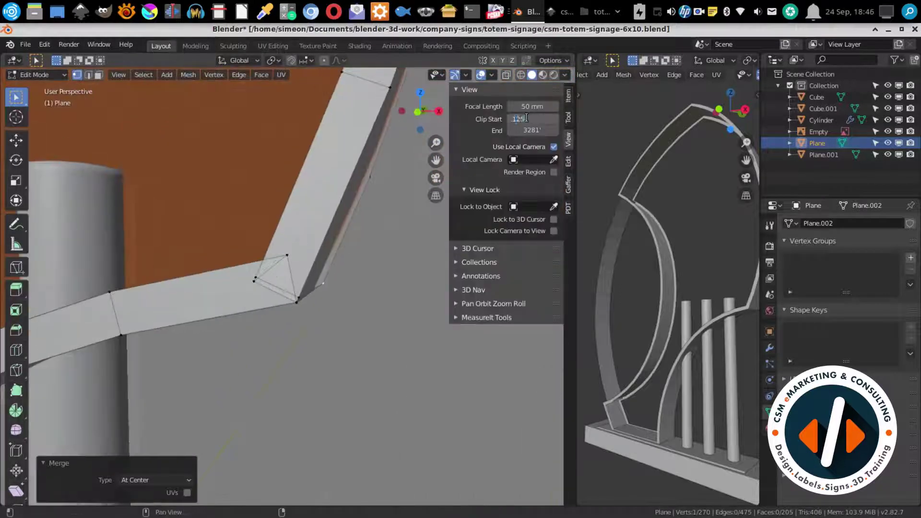
key(n)
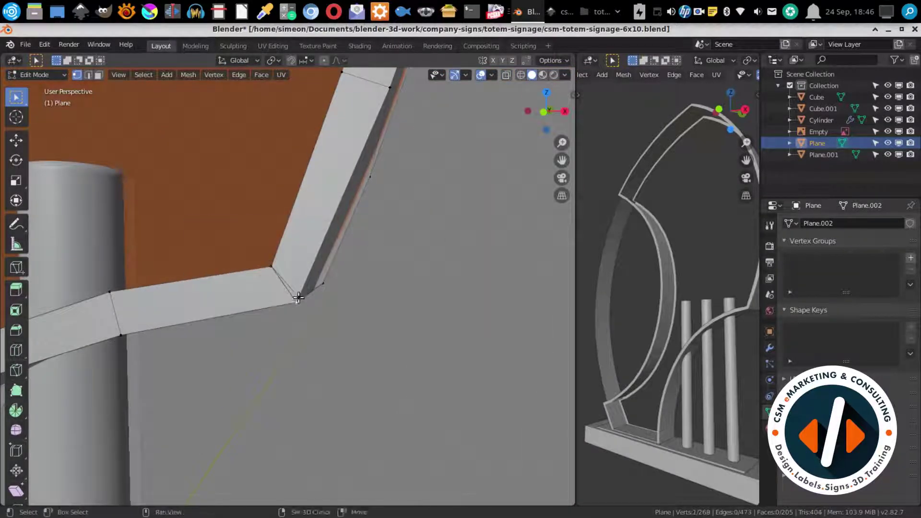
key(m)
middle_drag(299, 297, 311, 327)
scroll(353, 300, down, 8)
scroll(336, 298, up, 8)
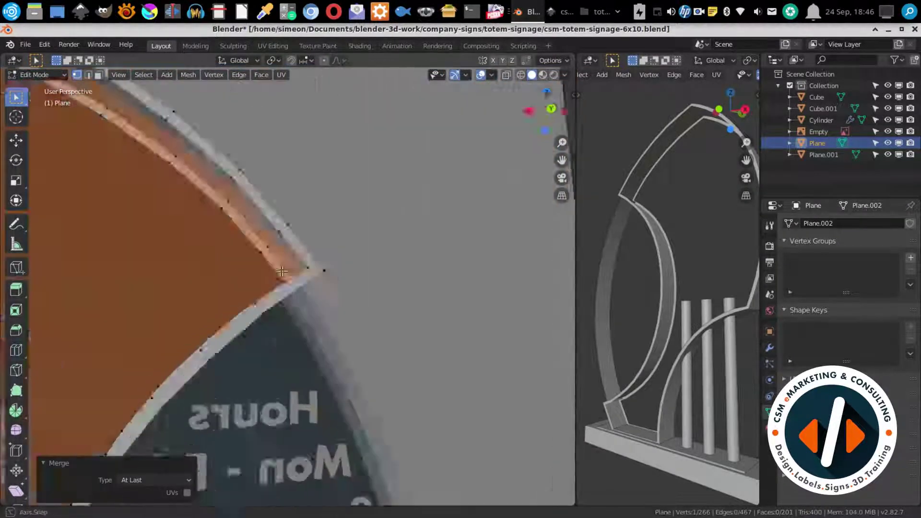
scroll(326, 298, down, 6)
scroll(312, 296, up, 8)
With see-through display on, merge the bottom corner vertices at their center.
key(alt+z)
shift+click(303, 315)
key(m)
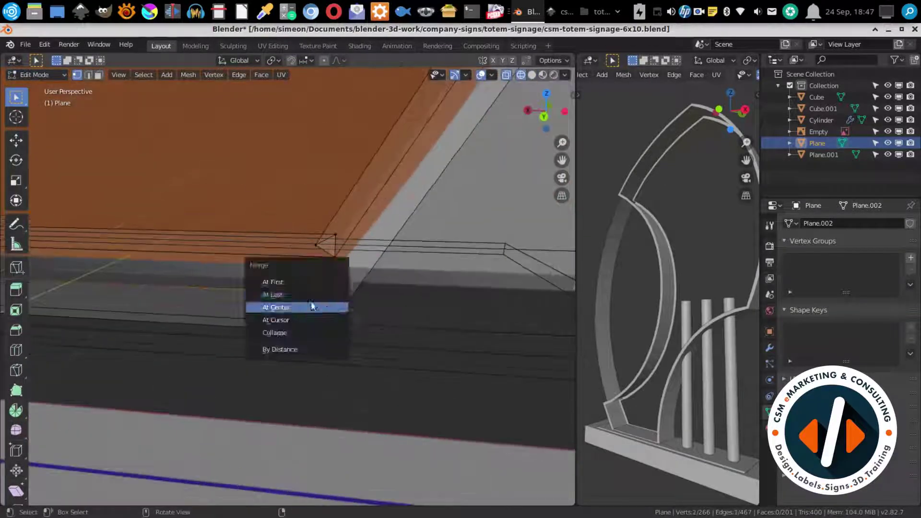
click(307, 304)
middle_drag(307, 304, 373, 290)
key(m)
click(545, 360)
middle_drag(545, 360, 417, 340)
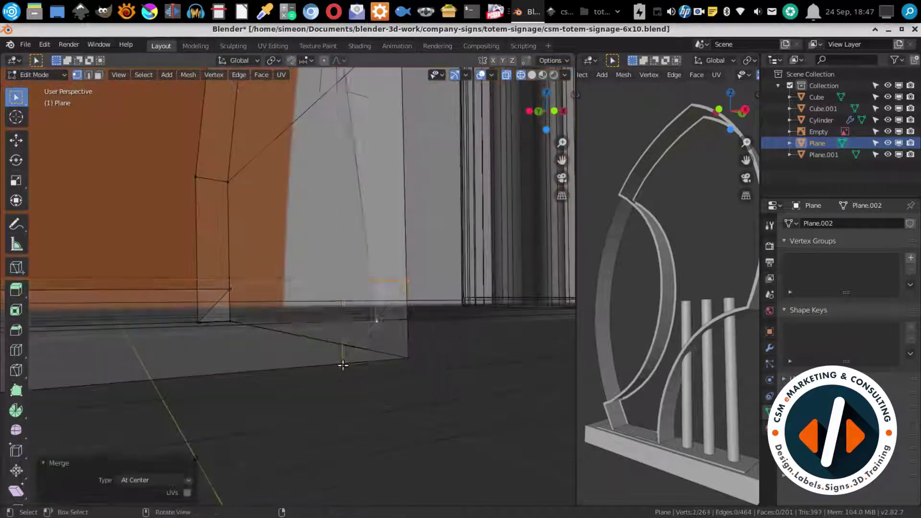
key(KP_1)
scroll(358, 339, up, 3)
scroll(467, 309, down, 2)
Undo the last merge and merge the stray front corner vertex onto the last selected one.
key(ctrl+z)
scroll(429, 295, up, 3)
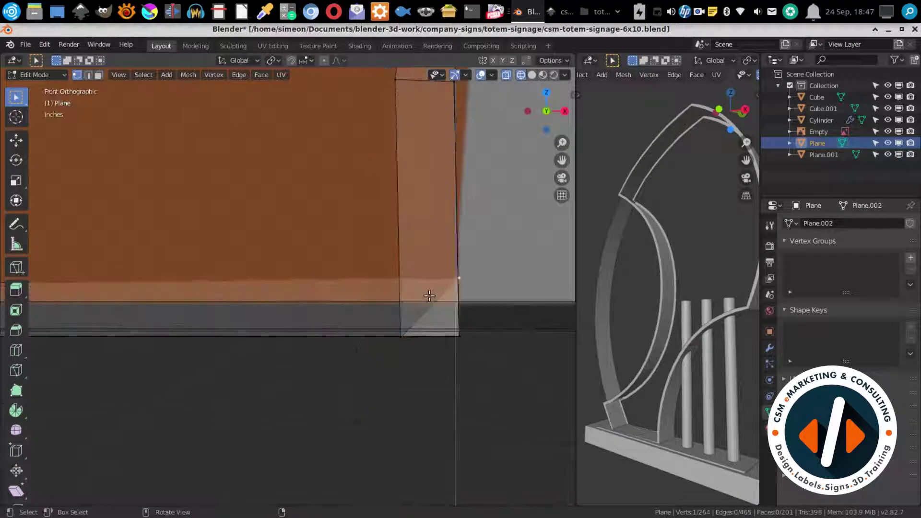
middle_drag(400, 335, 364, 298)
key(KP_1)
key(m)
click(349, 284)
scroll(278, 303, down, 2)
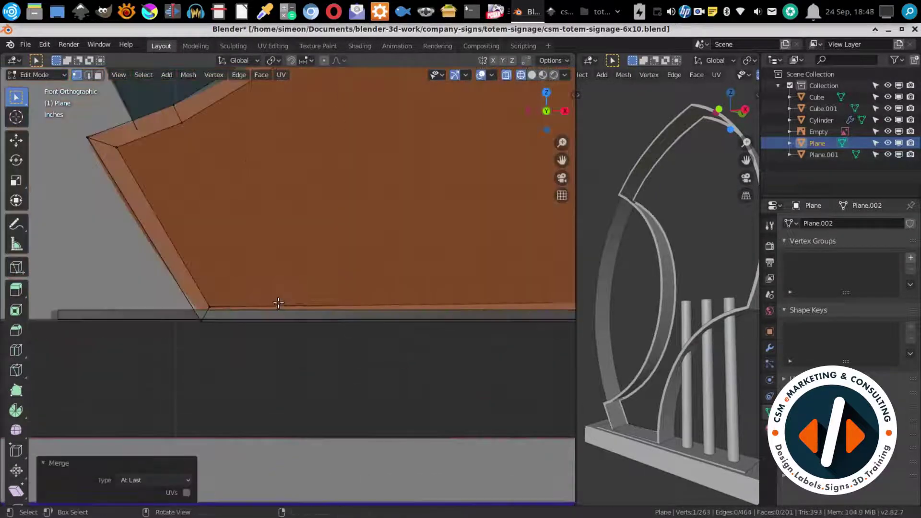
scroll(289, 283, up, 2)
Merge the back corner vertices at last, then select the rim's edges in edge mode.
key(ctrl+KP_1)
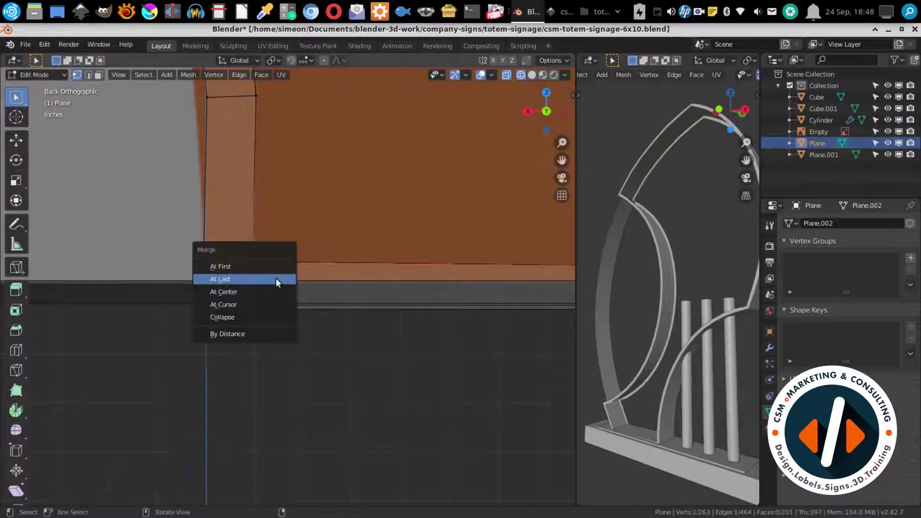
click(276, 282)
middle_drag(277, 282, 269, 216)
scroll(284, 181, up, 3)
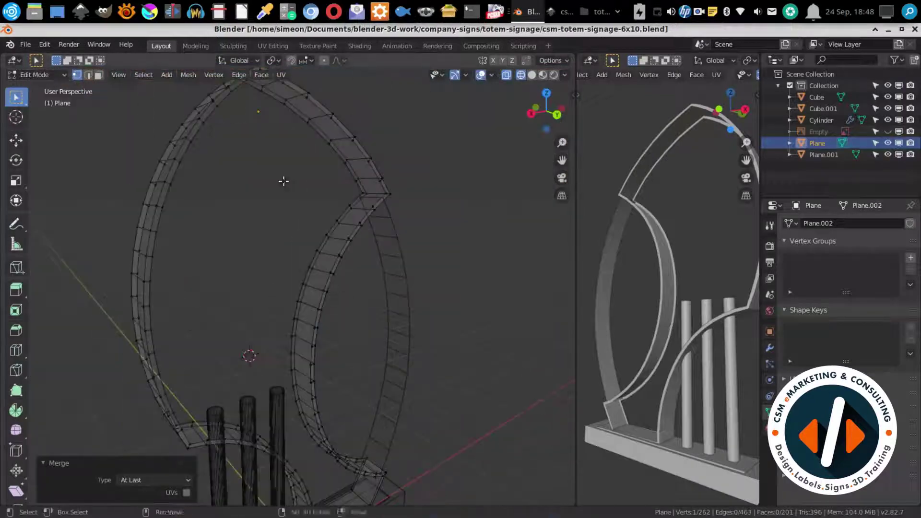
key(2)
alt+click(317, 250)
Try a Grid Fill across the rim opening, then undo it.
key(ctrl+f)
click(249, 365)
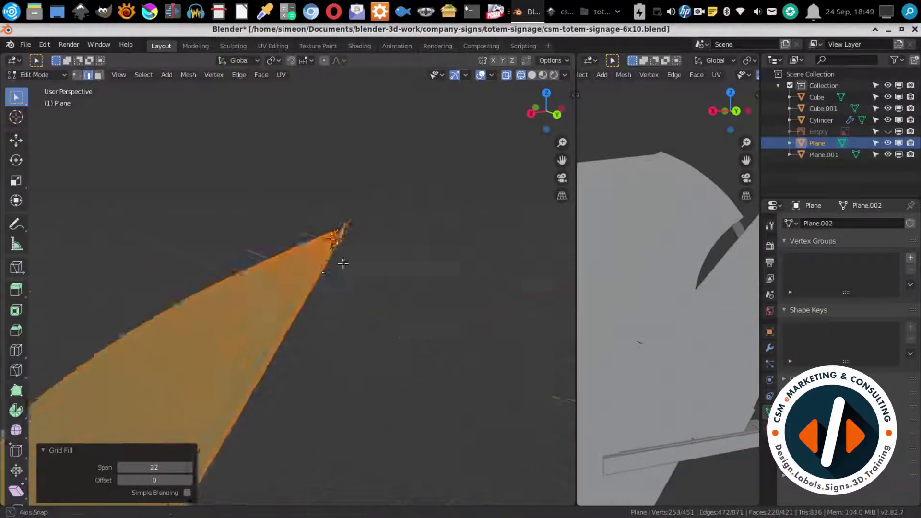
key(ctrl+z)
middle_drag(344, 263, 242, 256)
scroll(242, 256, down, 5)
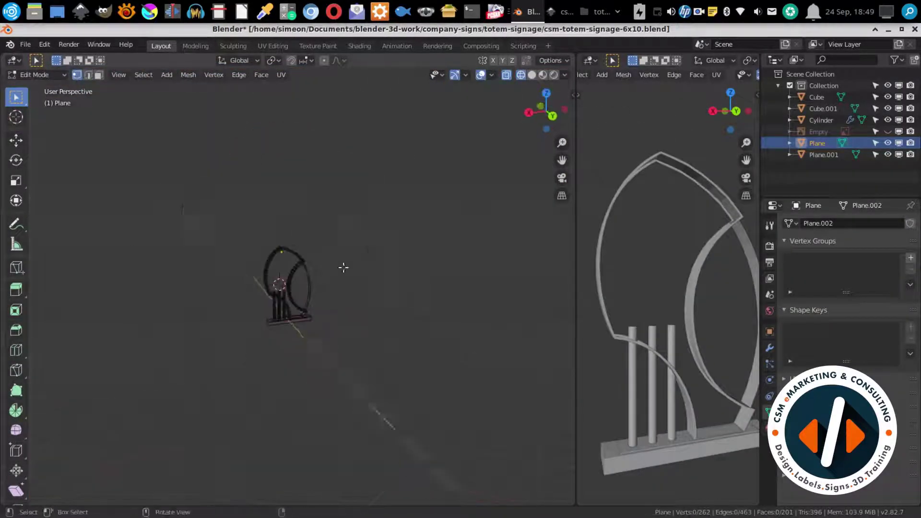
In solid shading, fill the gap at the top of the sign with a face and save.
key(shift+z)
mouse_move(329, 249)
middle_down()
mouse_move(298, 202)
mouse_move(295, 171)
middle_up()
scroll(298, 201, up, 3)
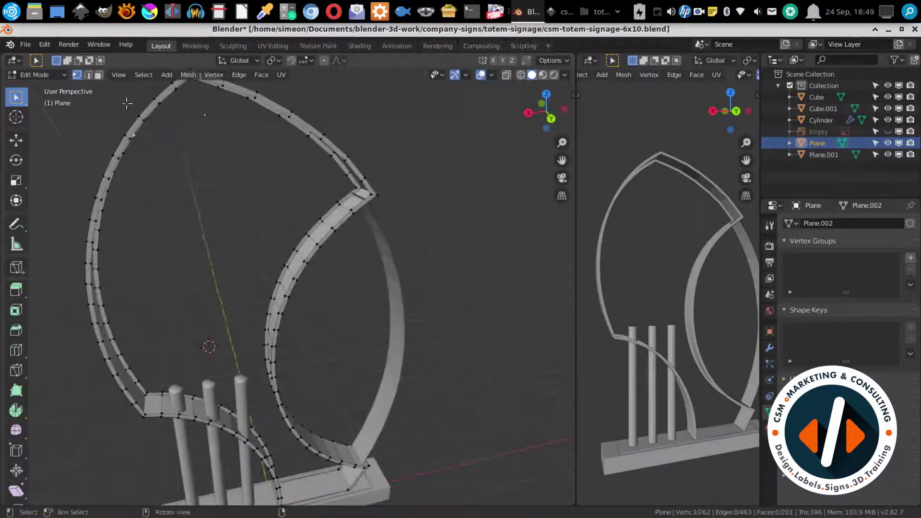
key(2)
key(f)
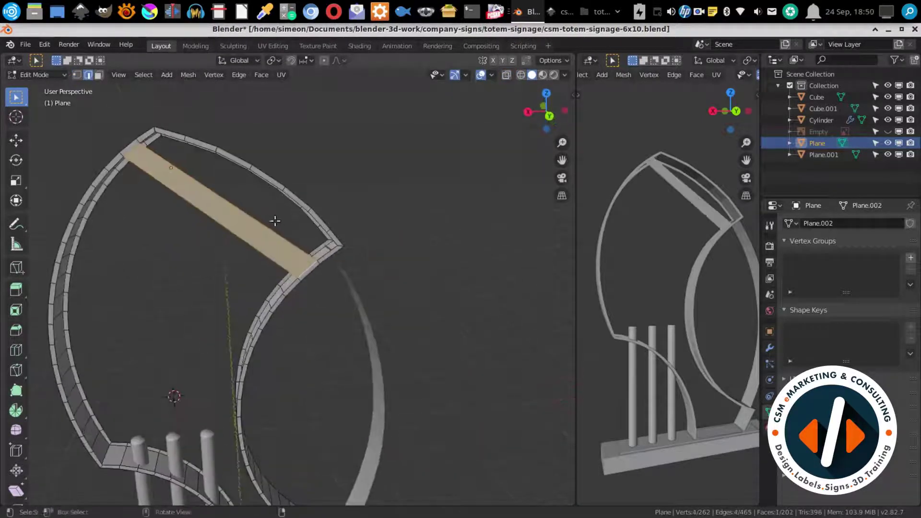
scroll(274, 219, up, 3)
middle_drag(274, 251, 370, 312)
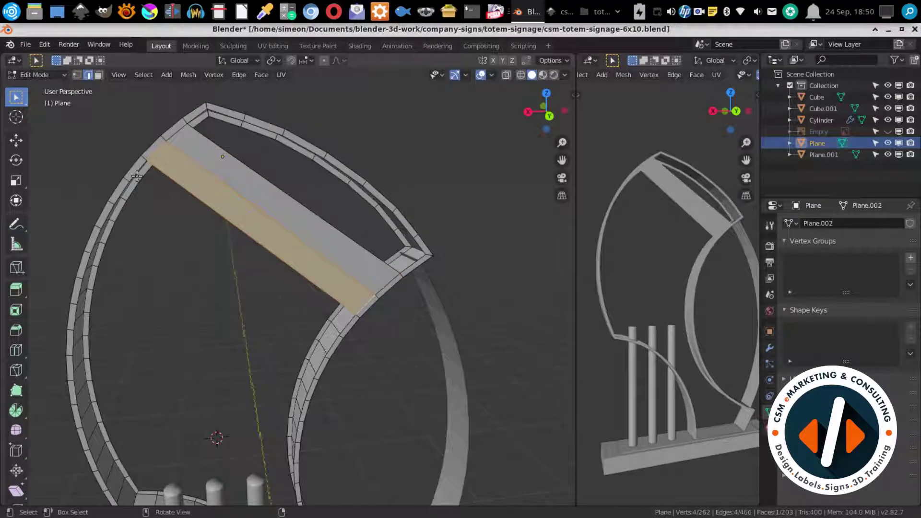
middle_drag(137, 176, 240, 230)
key(ctrl+s)
scroll(305, 280, up, 3)
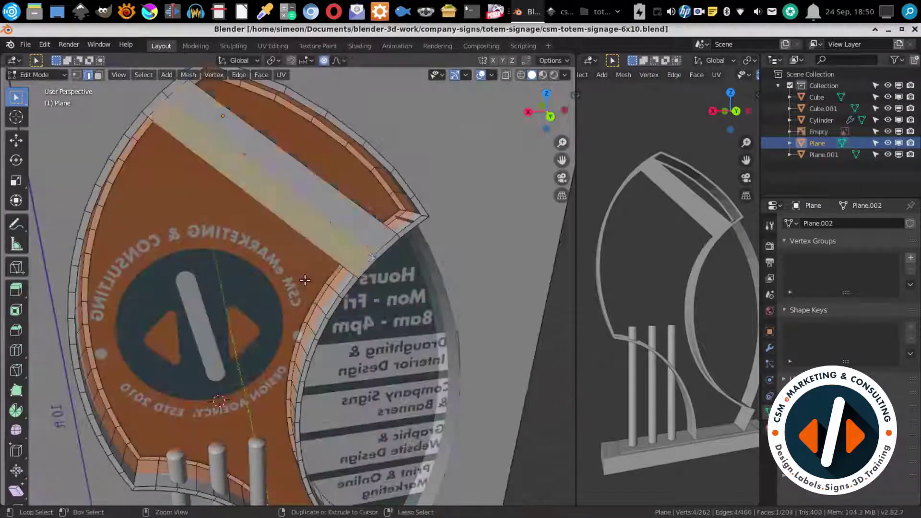
Undo the top face and add a band face across the selected rim edge.
key(ctrl+z)
key(ctrl+z)
middle_drag(305, 280, 173, 190)
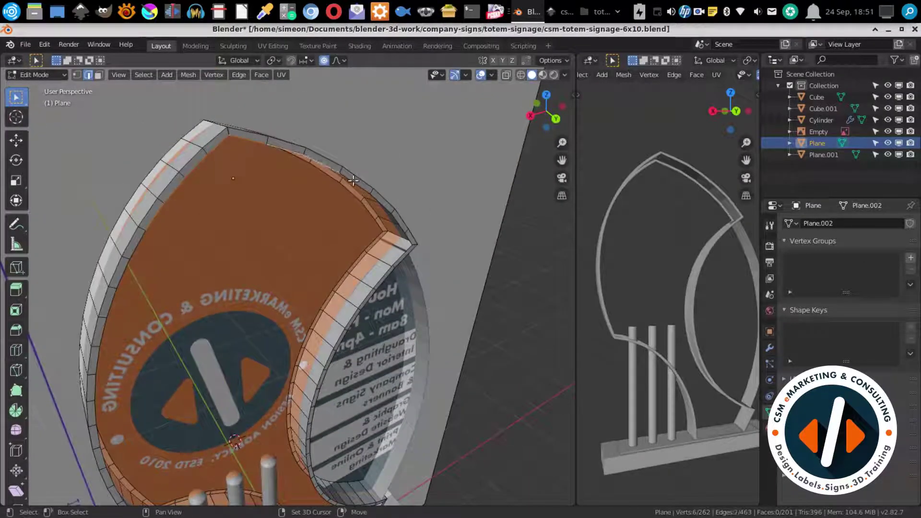
click(173, 240)
middle_drag(173, 240, 180, 174)
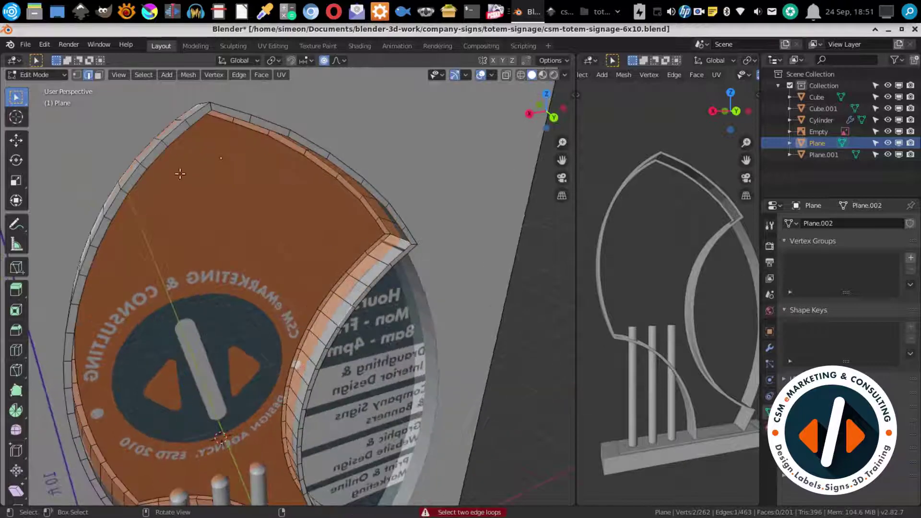
middle_drag(229, 225, 230, 318)
key(f)
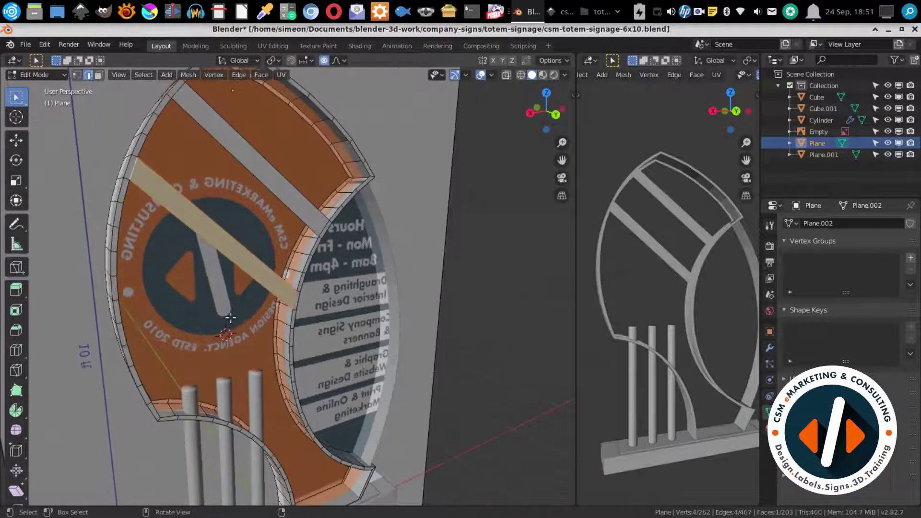
Fill the selected sign-body outline with a single face and save the file.
middle_drag(294, 380, 210, 295)
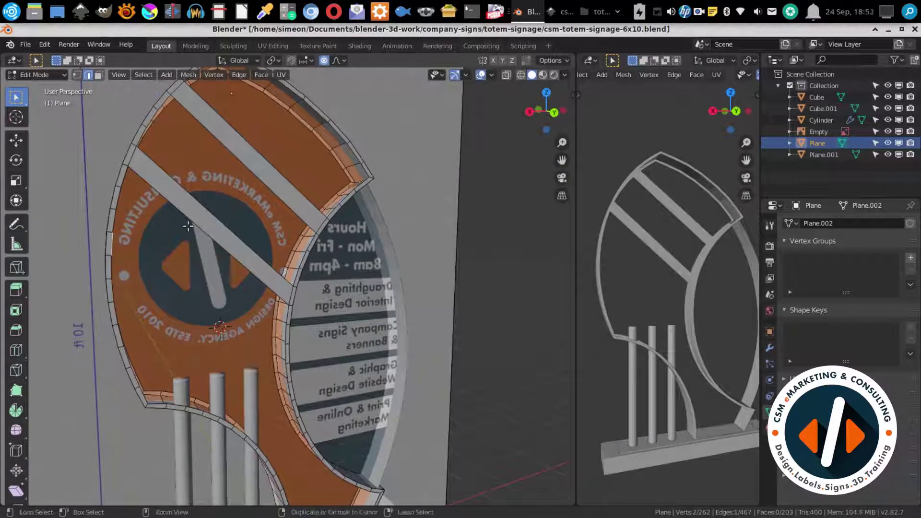
alt+click(187, 226)
middle_drag(188, 226, 317, 241)
key(f)
key(ctrl+s)
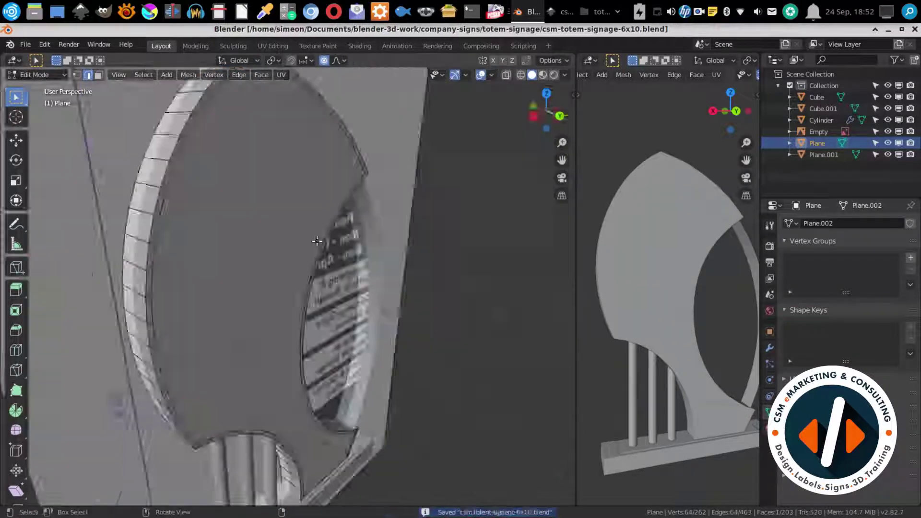
Return to Object Mode and enter mesh editing on the info-area plane Plane.001.
key(Tab)
scroll(317, 241, down, 3)
mouse_move(185, 215)
middle_down()
mouse_move(199, 319)
mouse_move(254, 270)
mouse_move(350, 342)
middle_up()
click(254, 270)
click(350, 342)
key(Tab)
Save the file and view the sign from a near-front angle.
scroll(154, 348, up, 3)
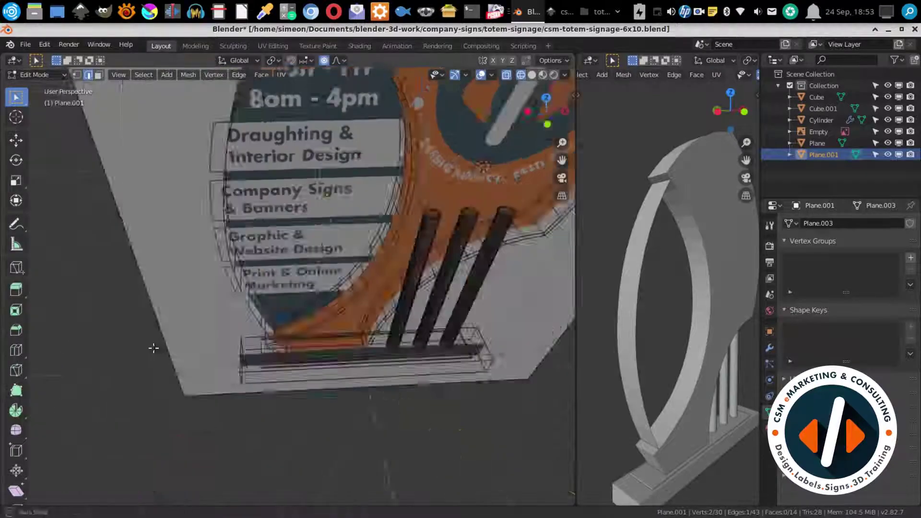
key(KP_1)
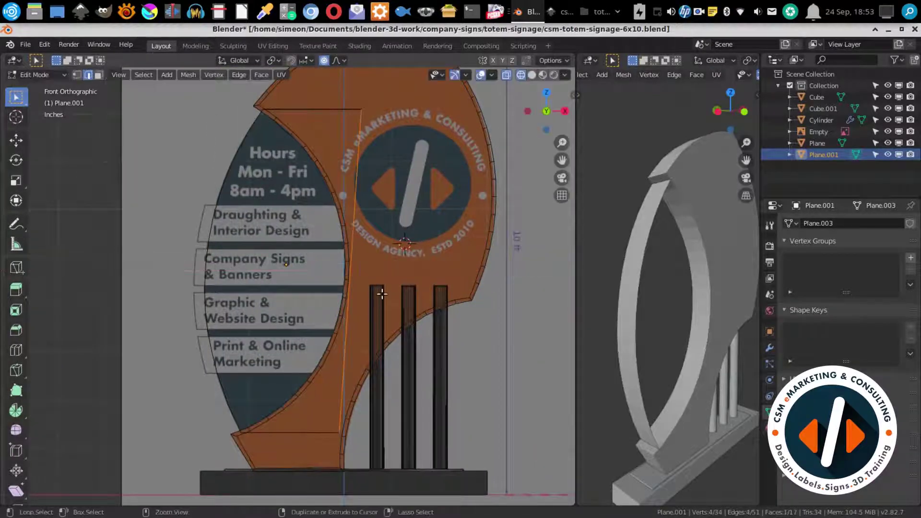
key(ctrl+s)
middle_drag(382, 294, 267, 135)
mouse_move(250, 206)
middle_down()
mouse_move(365, 227)
mouse_move(360, 145)
middle_up()
Loop-cut Plane.001's top edge with 4 cuts, grid-fill the loop, and return to Object Mode.
key(ctrl+r)
key(4)
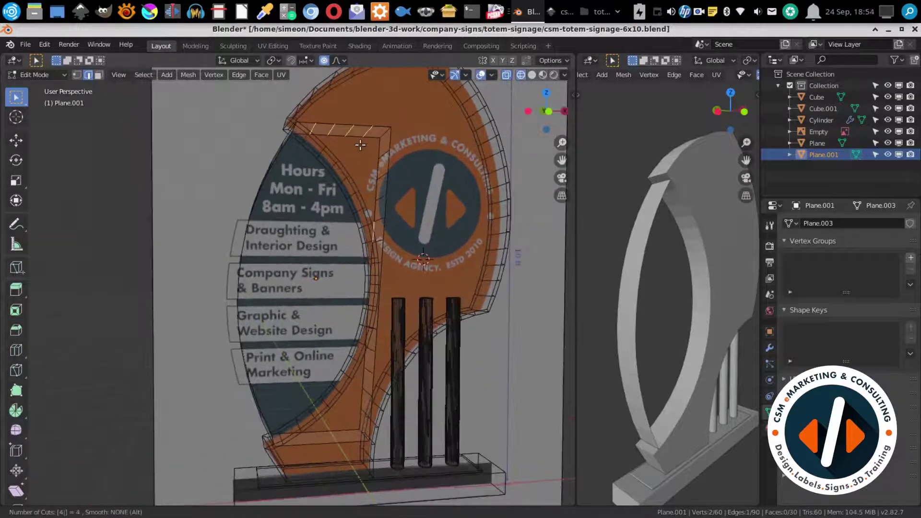
middle_drag(324, 444, 348, 248)
key(ctrl+s)
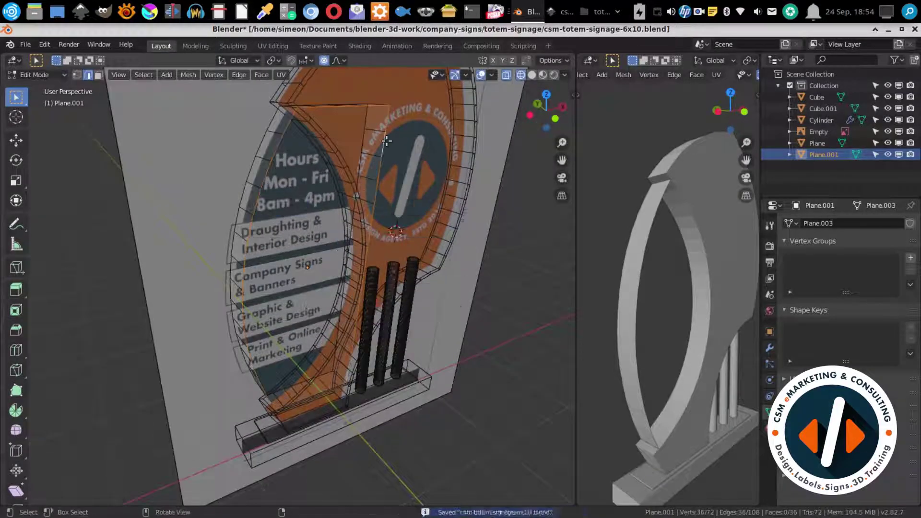
key(a)
click(428, 222)
middle_drag(365, 192, 297, 201)
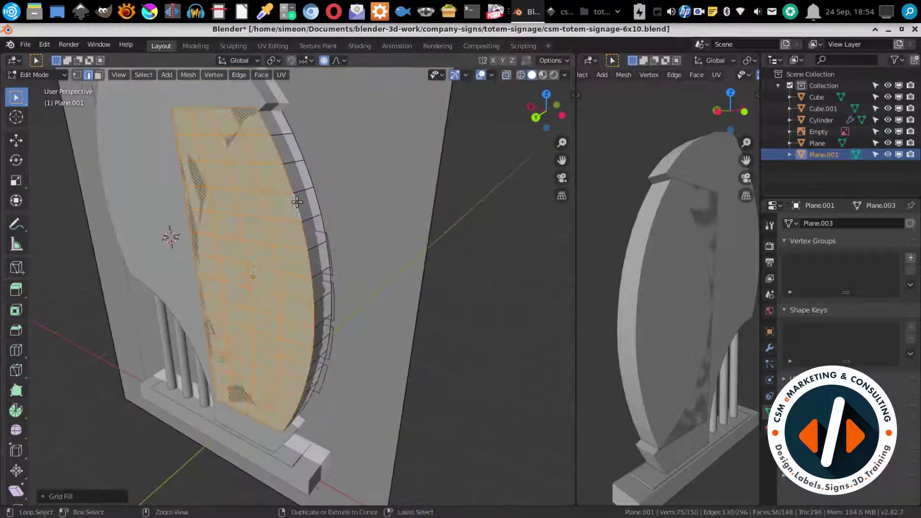
key(Tab)
Set Plane.001's depth to 0.5 ft and save the file.
text(n0.5)
key(Return)
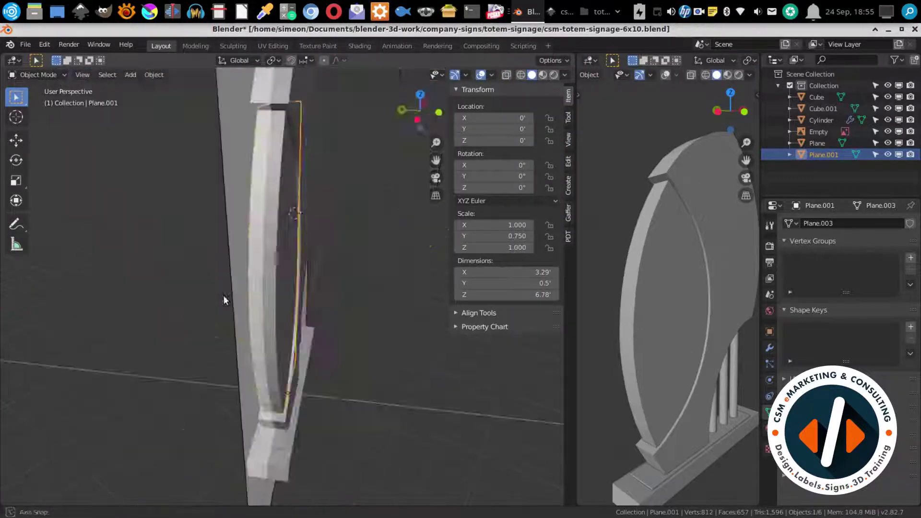
middle_drag(224, 295, 285, 312)
key(ctrl+s)
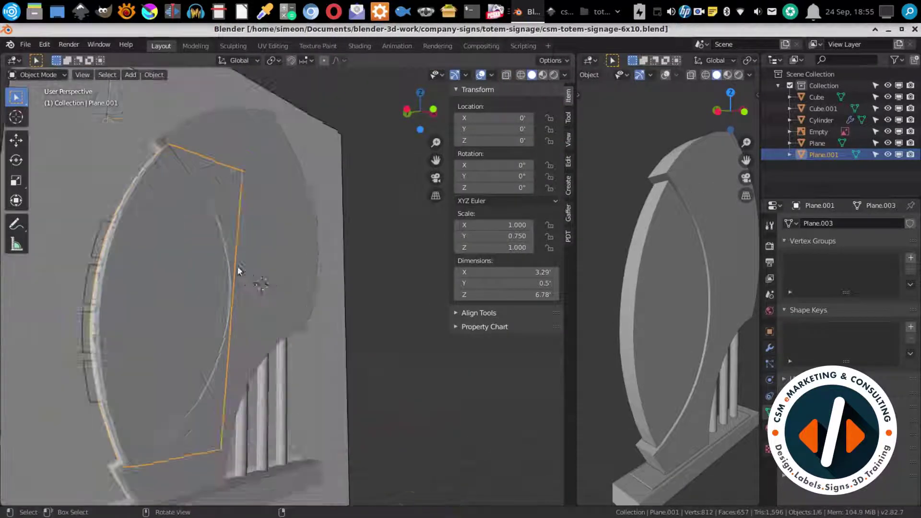
Switch to a front wireframe view, toggle the reference image, and confirm the sign-info-area name.
key(KP_1)
key(shift+z)
click(888, 132)
key(ctrl+s)
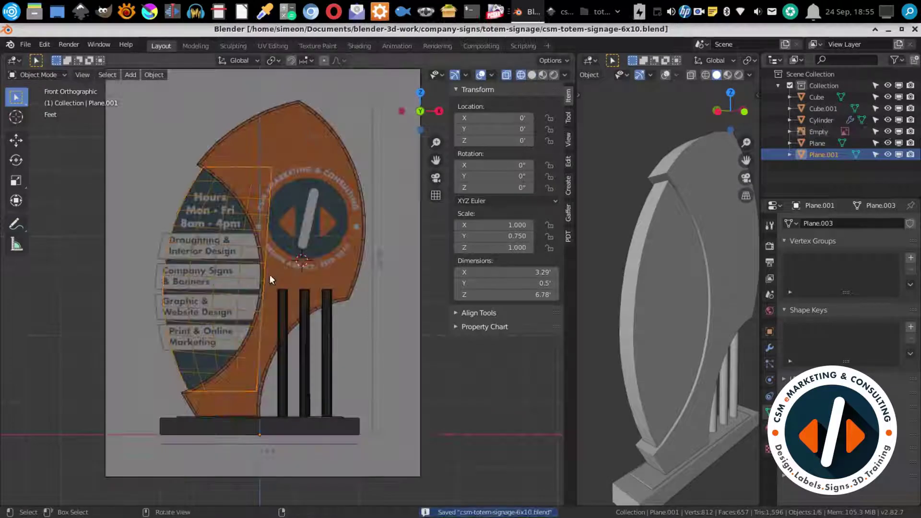
scroll(359, 185, up, 2)
text(sign-fo-area)
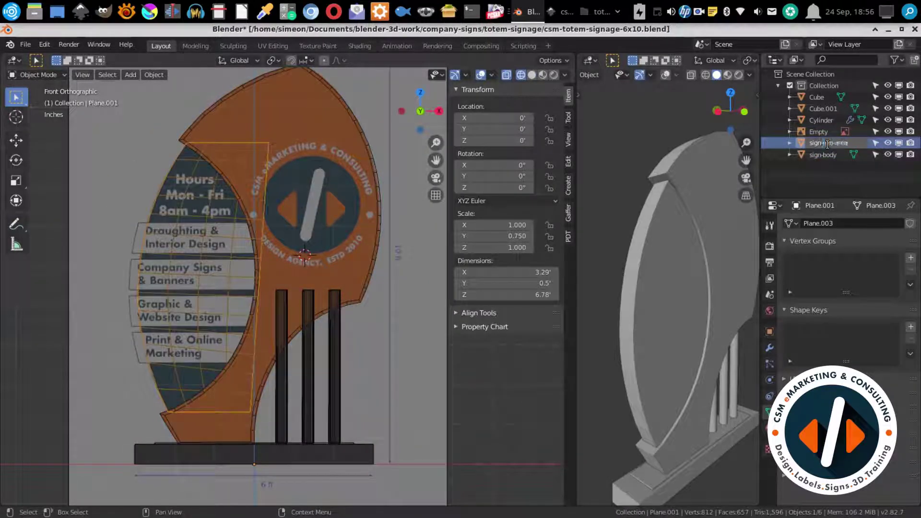
key(Return)
Start renaming the base block's mesh with the 'sign-' prefix and save.
click(821, 120)
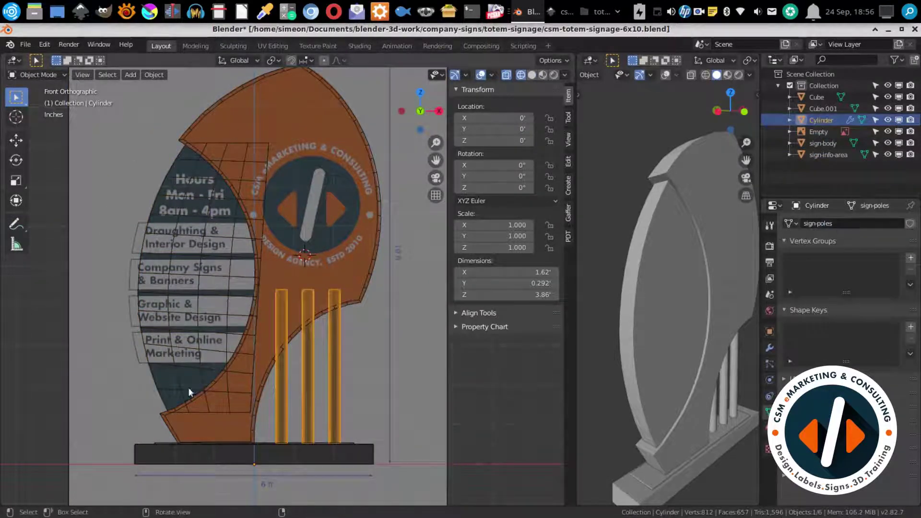
click(817, 97)
double_click(830, 223)
text(sign-)
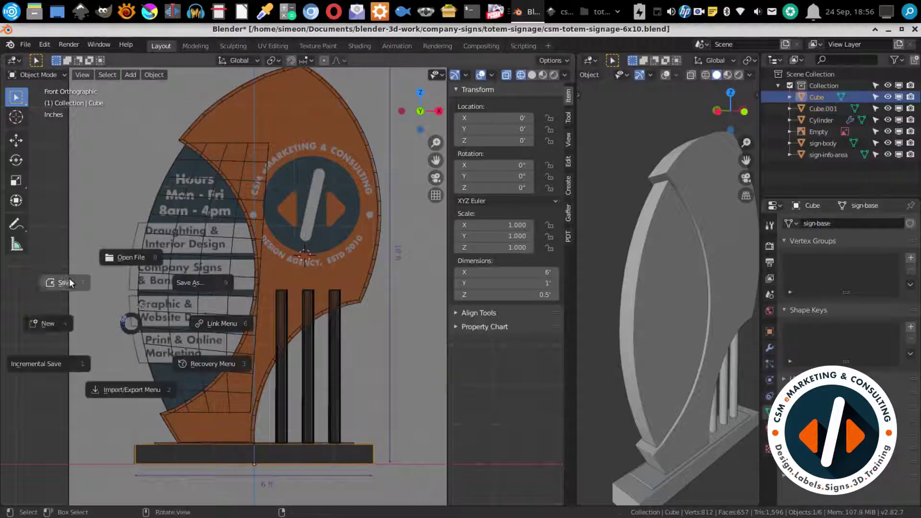
click(69, 283)
scroll(246, 216, up, 3)
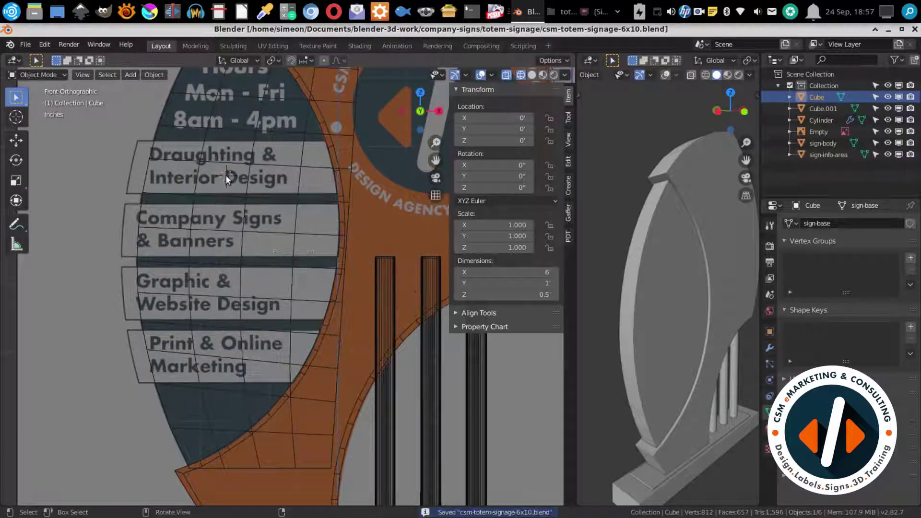
Add a cube slat with a 0.75 ft height.
key(shift+a)
click(346, 305)
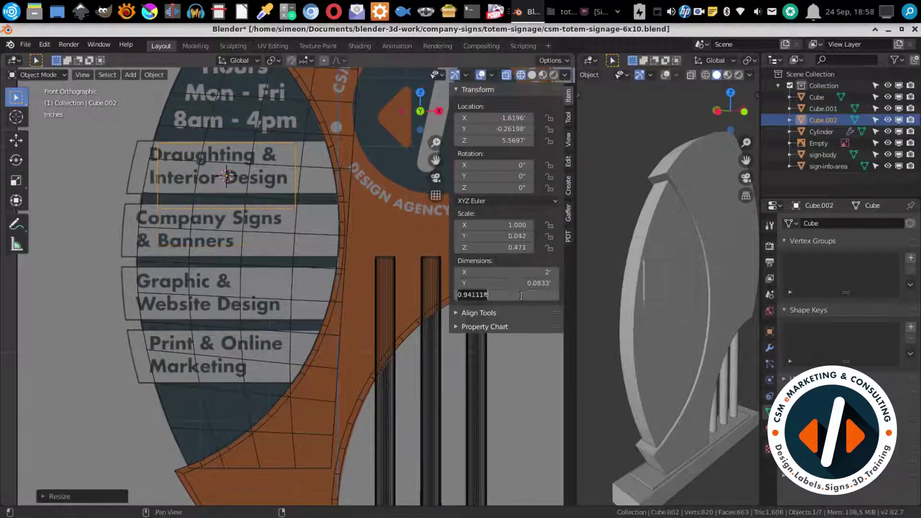
key(Return)
scroll(325, 212, up, 2)
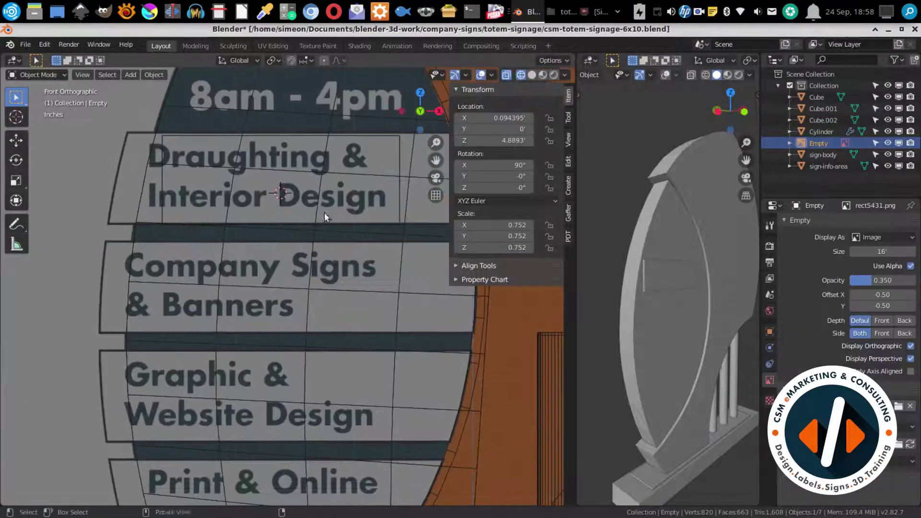
middle_drag(324, 213, 196, 186)
Move the slat, adjust the viewport shading lighting, and save from the front view.
key(g)
click(565, 75)
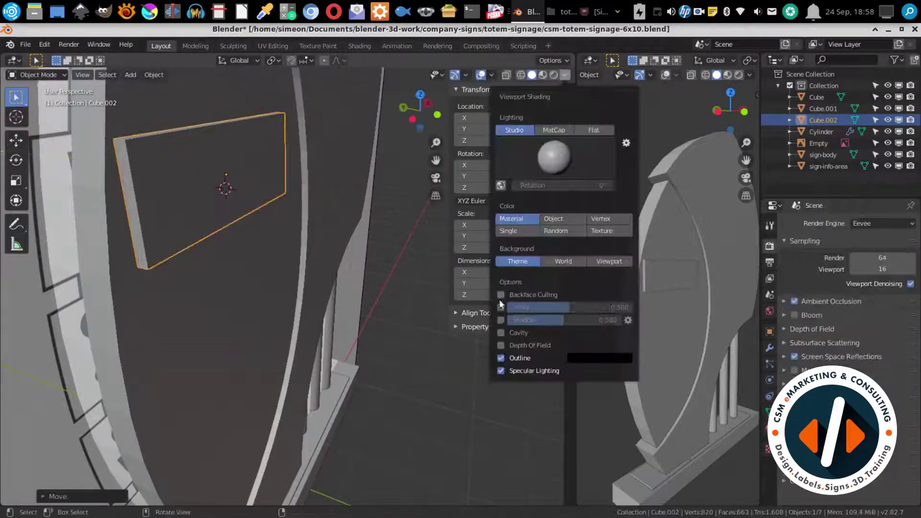
click(502, 321)
click(565, 75)
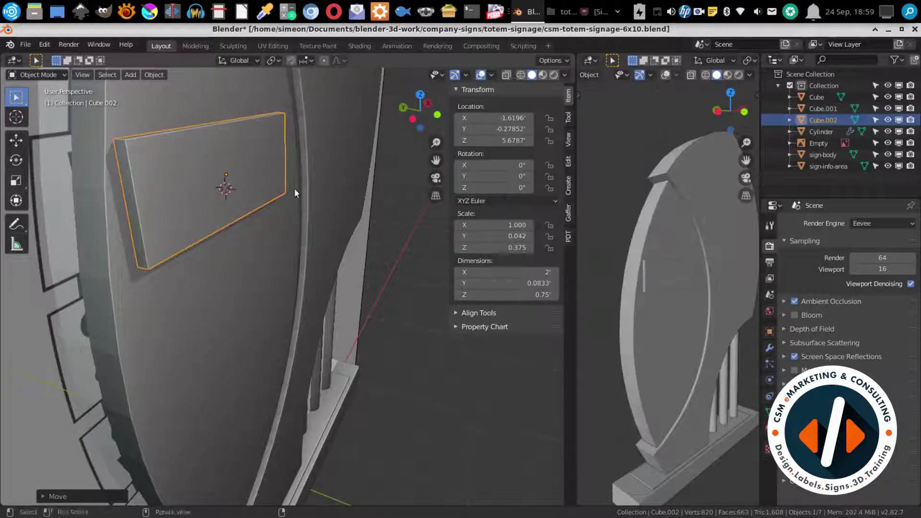
middle_drag(294, 189, 260, 263)
key(KP_1)
key(ctrl+s)
Shift the slat mesh along X and duplicate it down Z onto the Print & Online Marketing panel.
key(Tab)
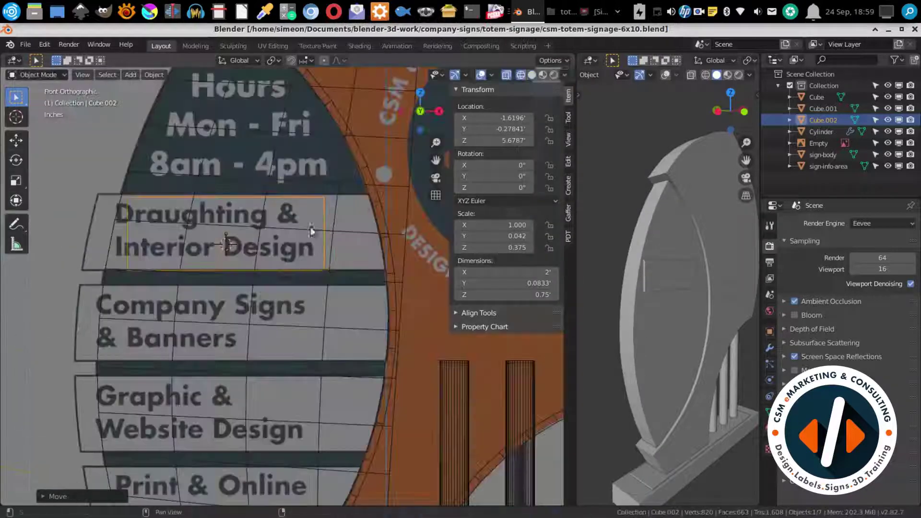
key(a)
key(8)
key(g)
key(x)
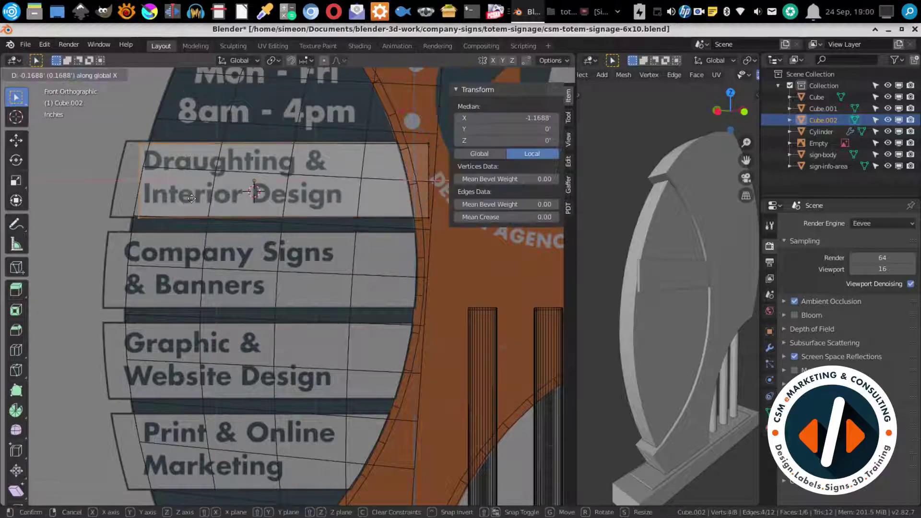
key(a)
key(shift+d)
key(z)
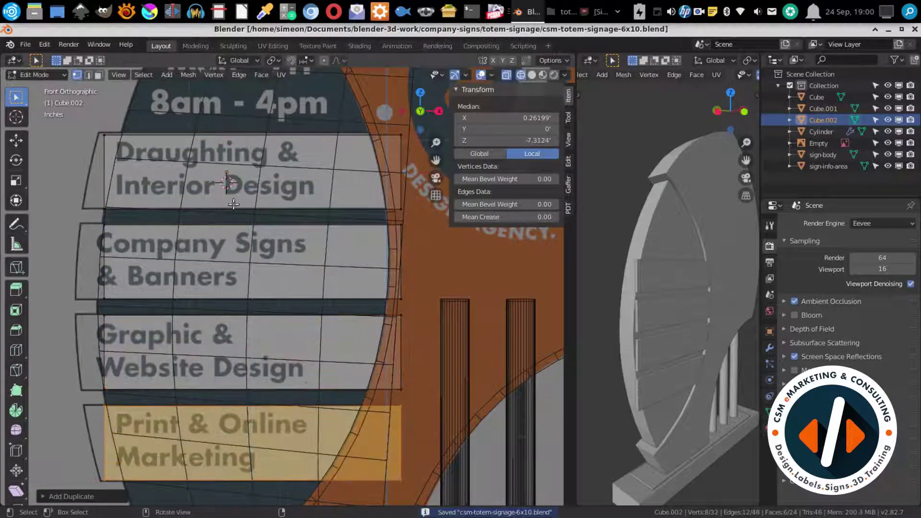
Select a pair of vertices on a slat edge to reshape, and save the file.
shift+middle_drag(233, 205, 282, 182)
key(alt+a)
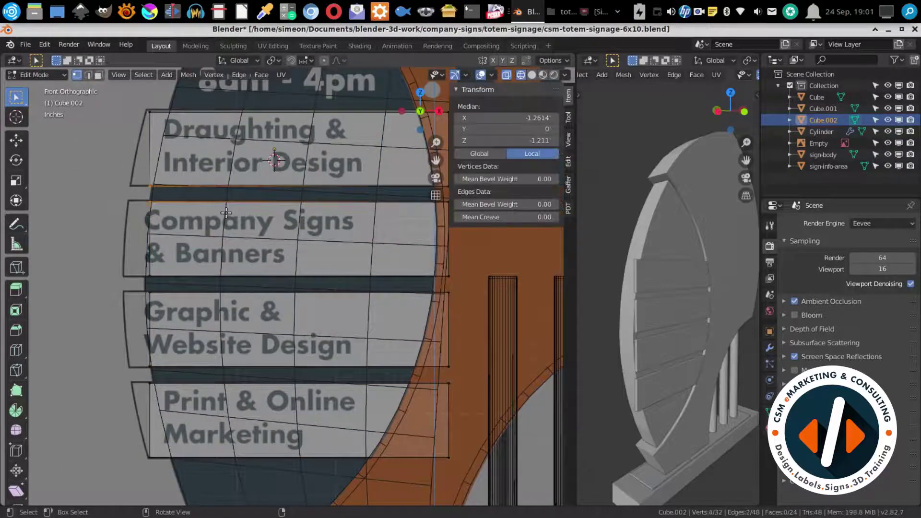
key(a)
key(alt+a)
key(b)
key(Escape)
drag(118, 284, 185, 320)
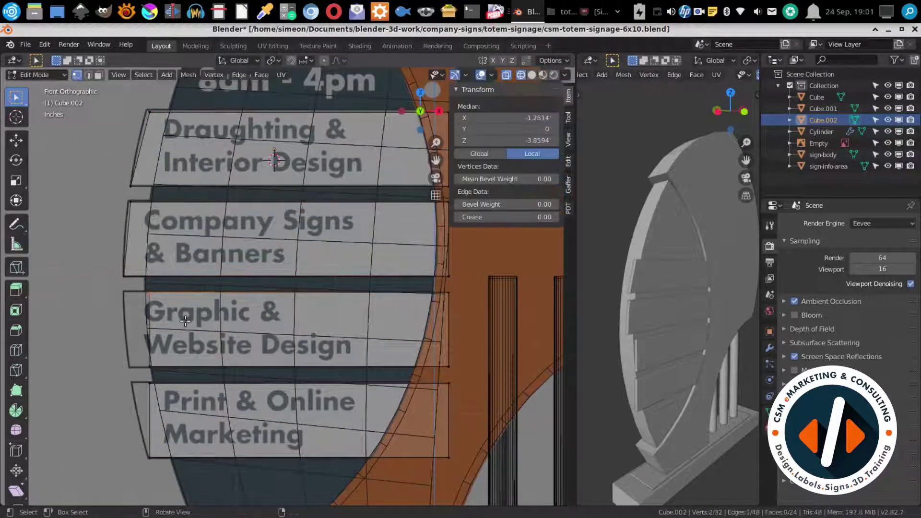
key(alt+a)
shift+middle_drag(184, 375, 208, 323)
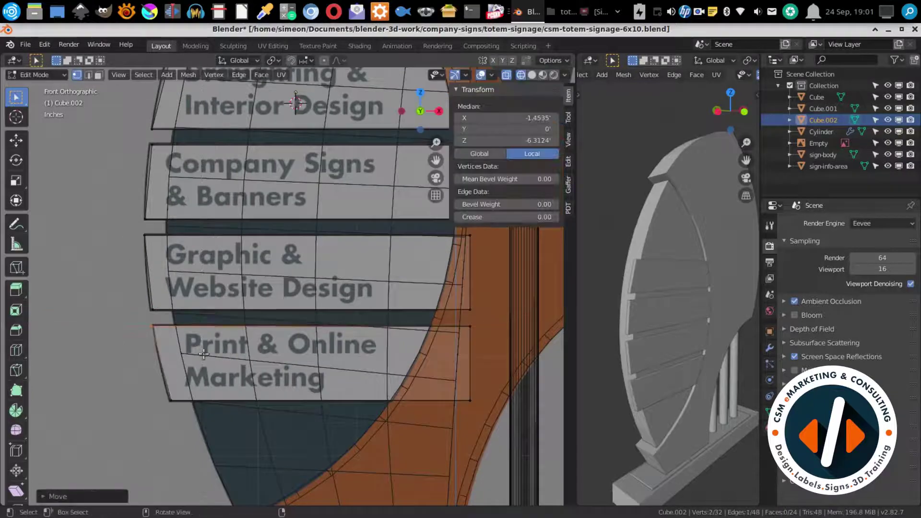
key(ctrl+s)
shift+scroll(204, 354, up, 5)
shift+scroll(218, 299, up, 2)
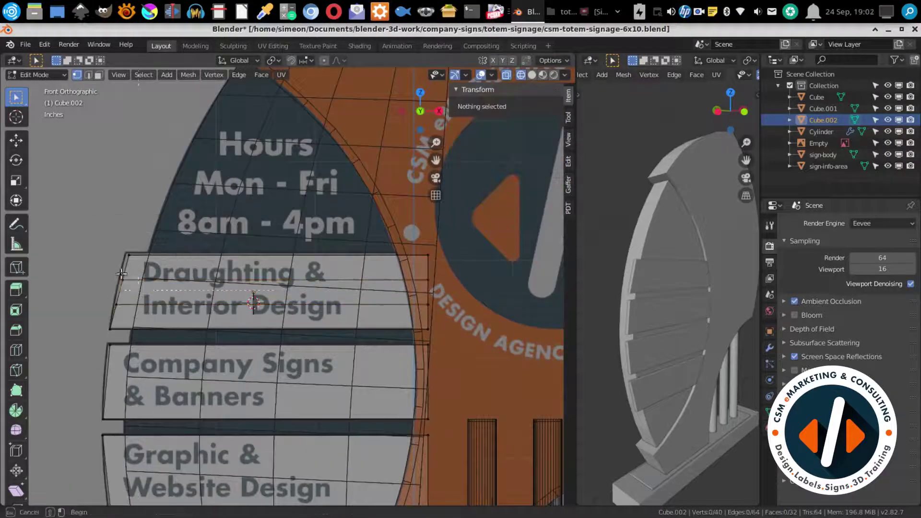
Move the slat edge into place and add a loop cut across the slat.
click(172, 281)
key(alt+a)
scroll(173, 281, up, 4)
key(ctrl+r)
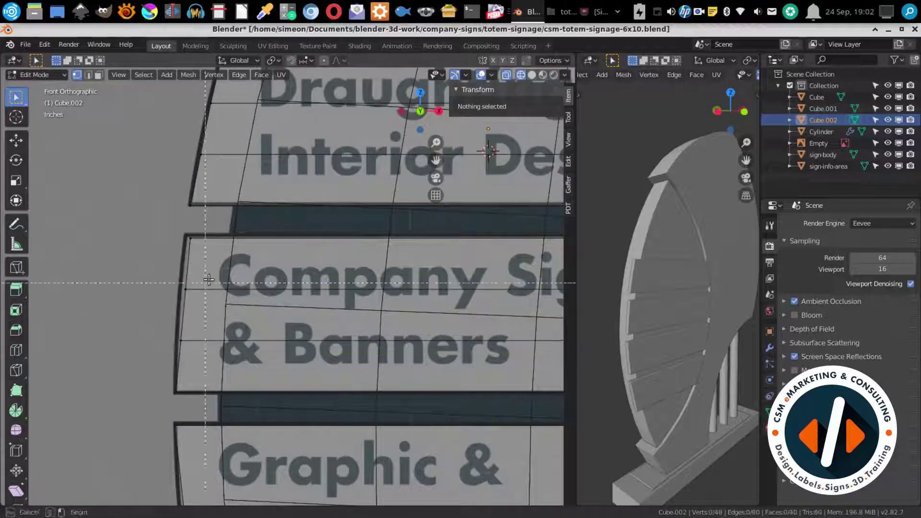
click(164, 324)
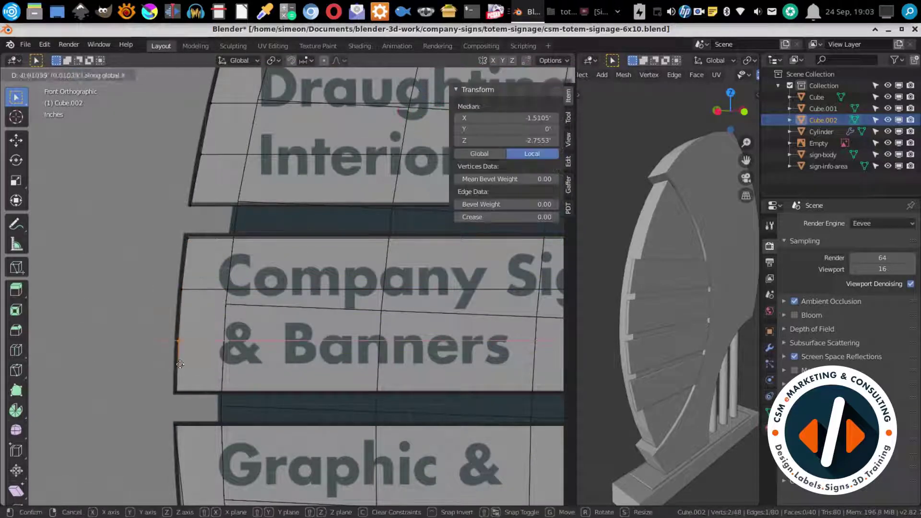
key(alt+a)
Loop-cut the Graphic & Website slat, slide its left end to the panel outline, and save.
key(Escape)
shift+scroll(193, 364, down, 4)
shift+scroll(129, 288, down, 2)
key(ctrl+r)
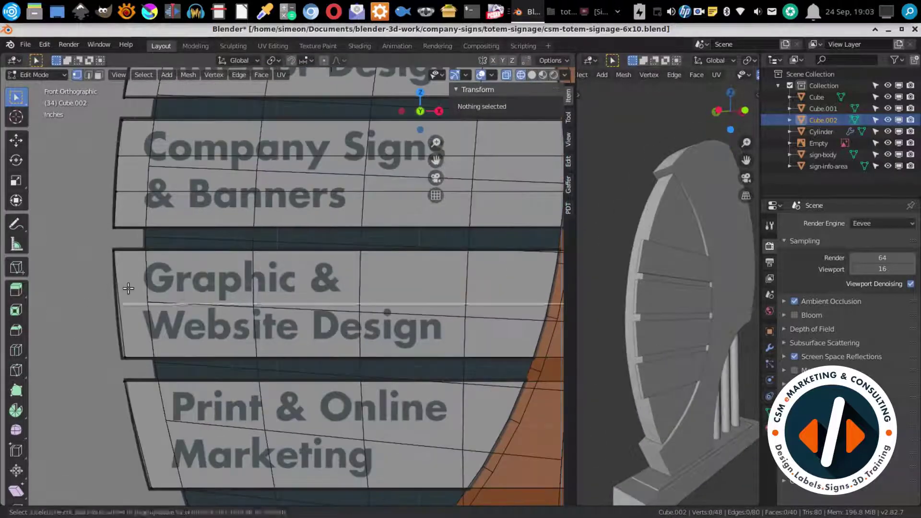
click(127, 290)
scroll(282, 294, up, 2)
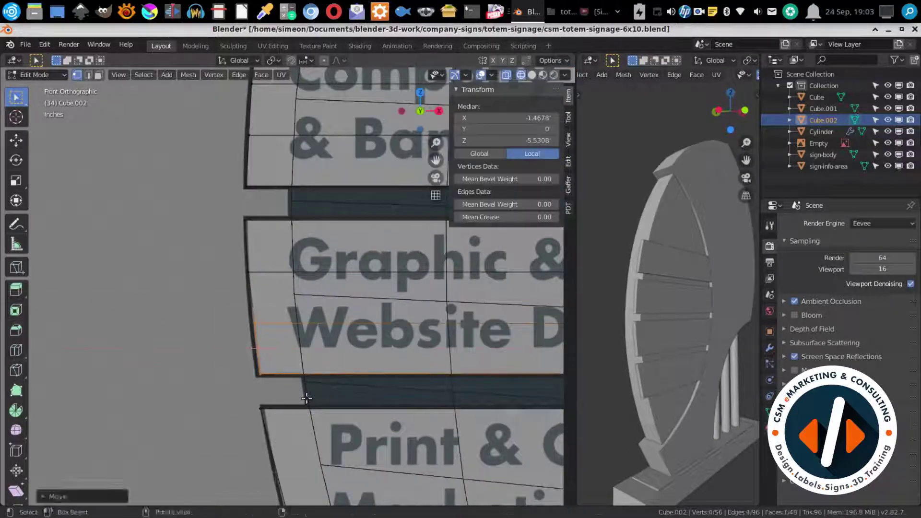
click(308, 352)
scroll(203, 204, down, 3)
scroll(140, 303, up, 3)
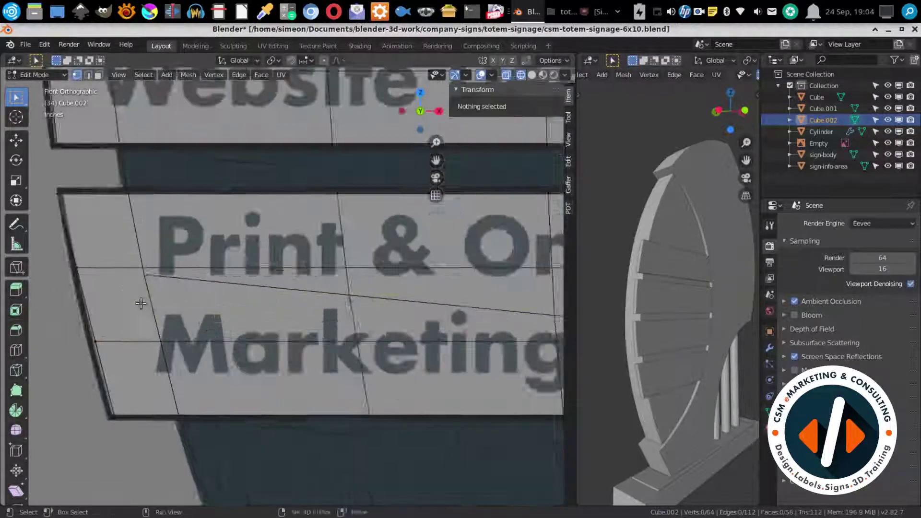
scroll(228, 186, up, 2)
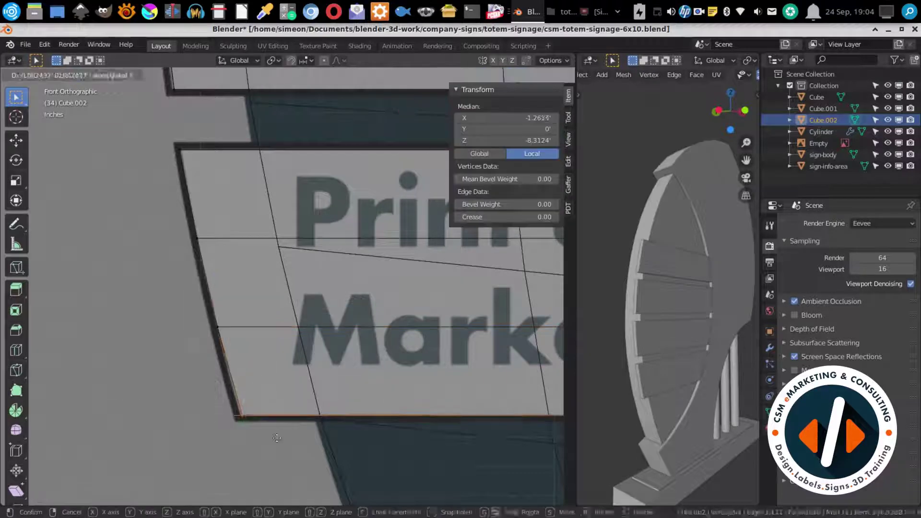
key(Tab)
scroll(256, 347, down, 5)
key(ctrl+s)
Add a Mirror modifier on Y to copy the slats onto the sign's back.
mouse_move(662, 307)
middle_down()
mouse_move(615, 311)
mouse_move(684, 287)
middle_up()
click(770, 348)
click(833, 224)
click(682, 338)
Add a cylinder and rotate it 90° on the X axis.
key(ctrl+s)
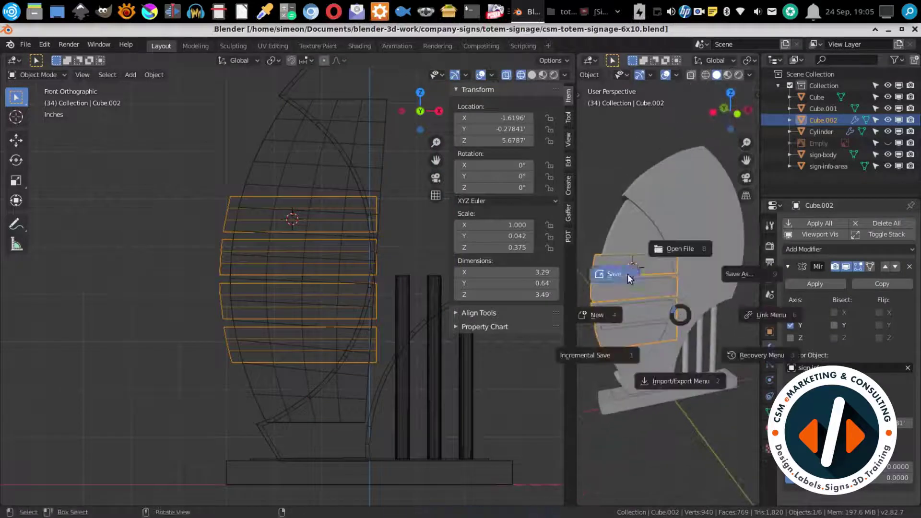
key(Escape)
key(ctrl+s)
key(Escape)
key(shift+a)
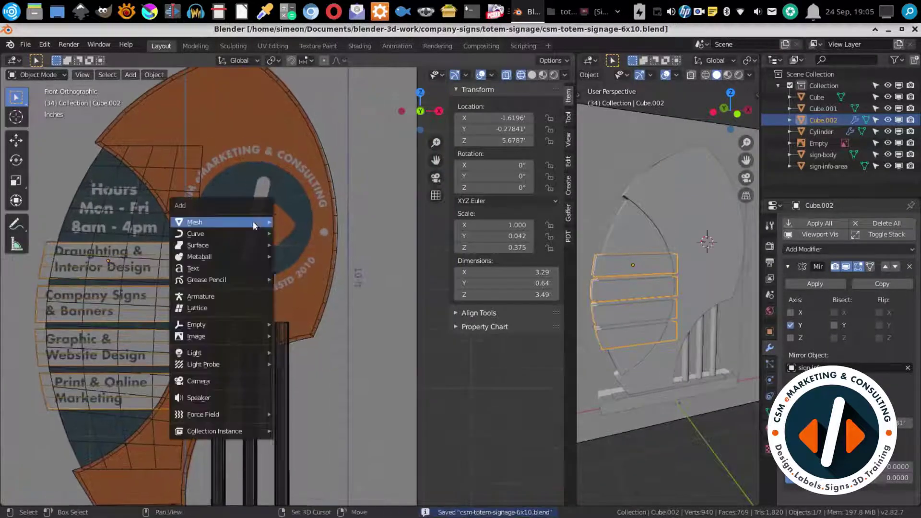
click(341, 290)
key(r)
key(x)
key(9)
key(0)
key(Return)
Frame the cylinder in Edit Mode and view it from Top in wireframe.
key(KP_Decimal)
key(grave)
key(Tab)
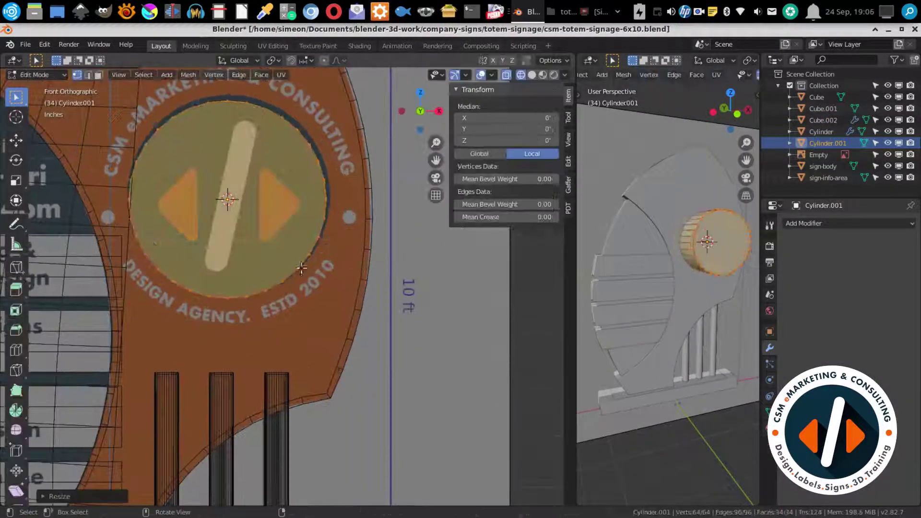
key(KP_7)
key(shift+z)
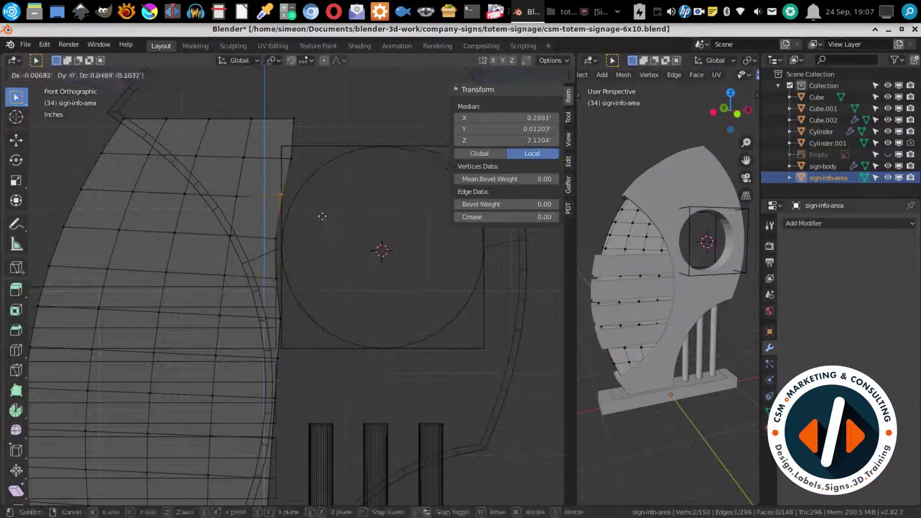
Confirm the cylinder's position at the logo and select the sign body.
click(298, 293)
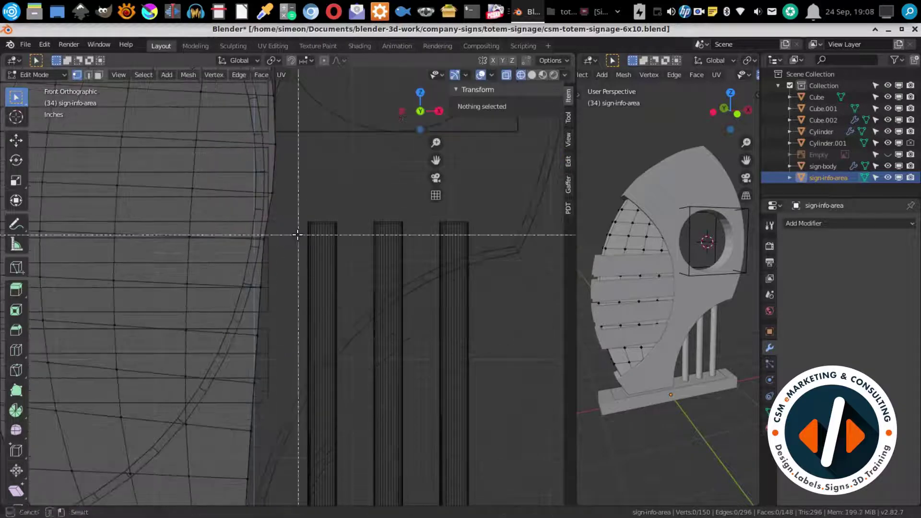
middle_drag(297, 237, 303, 282)
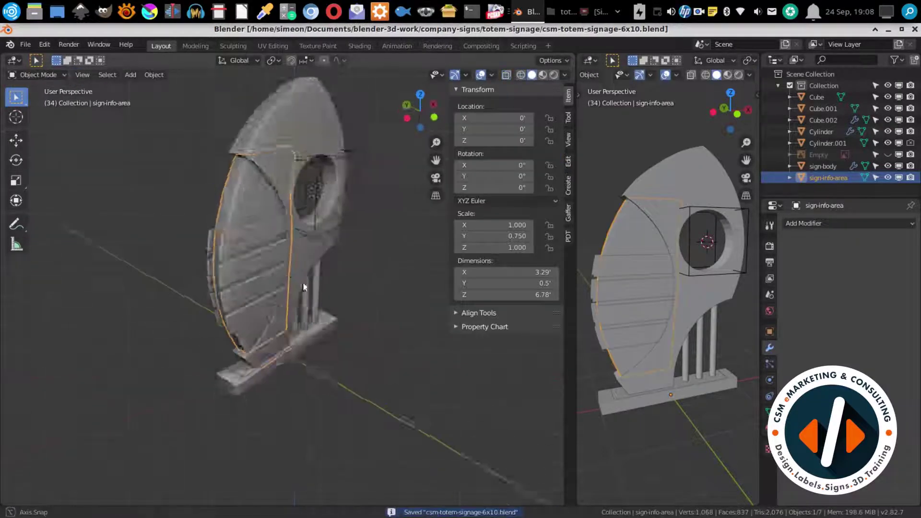
scroll(235, 284, up, 3)
middle_drag(235, 283, 249, 278)
click(249, 278)
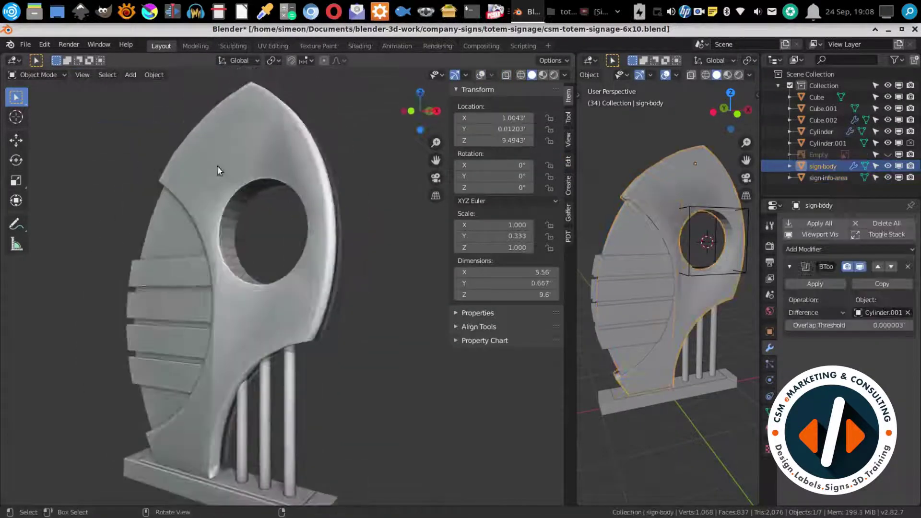
Orbit back from the sign, select every object, and show wireframe.
middle_drag(217, 165, 190, 230)
scroll(230, 279, up, 3)
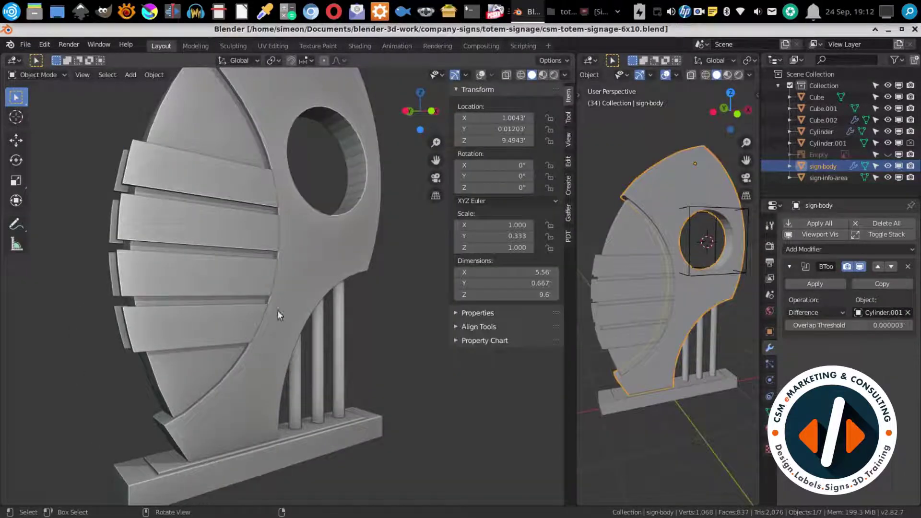
middle_drag(277, 310, 288, 305)
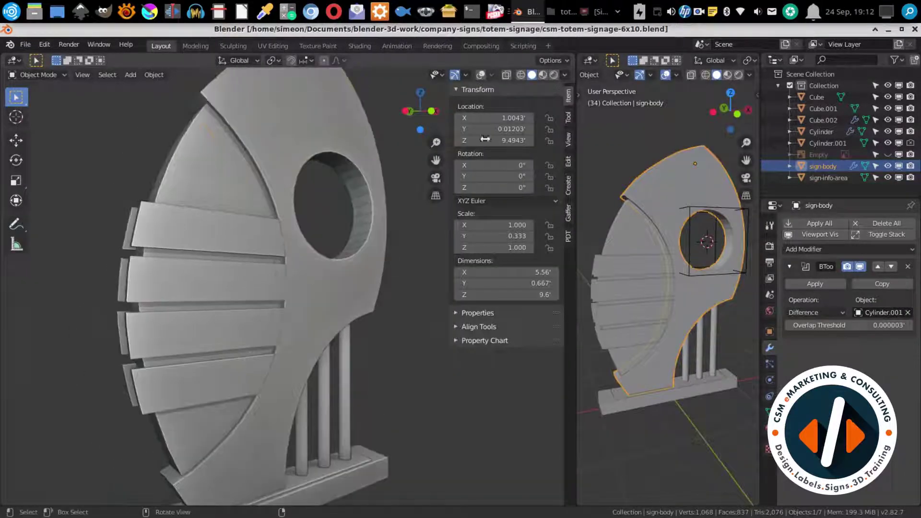
scroll(300, 300, down, 3)
key(a)
key(shift+z)
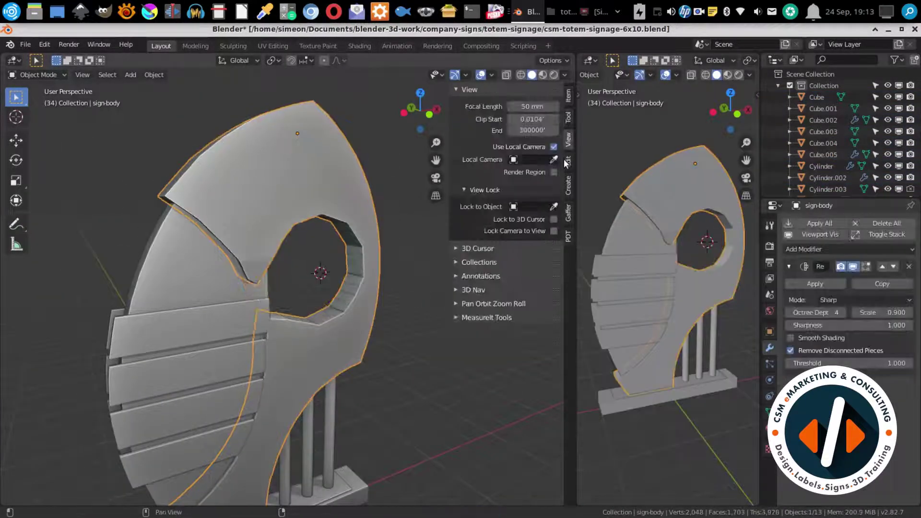
Add a Remesh modifier to the sign body with octree depth 5.
click(568, 235)
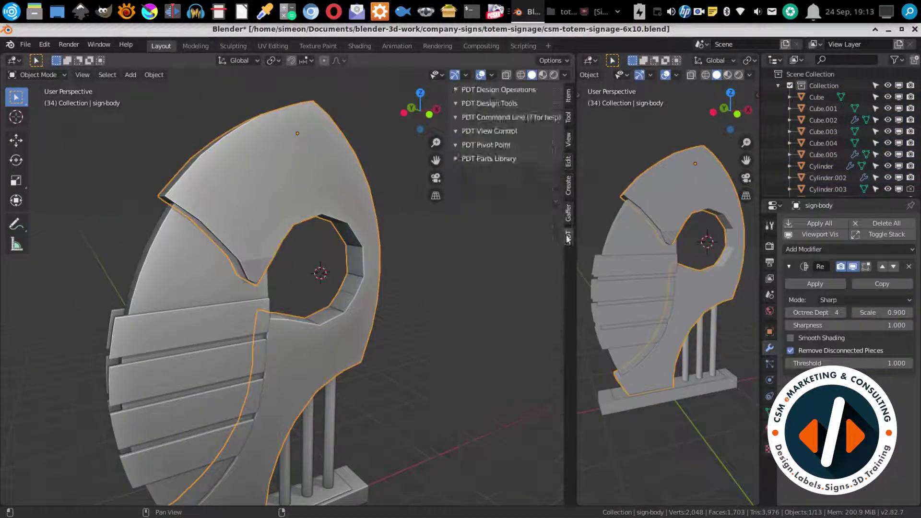
click(568, 95)
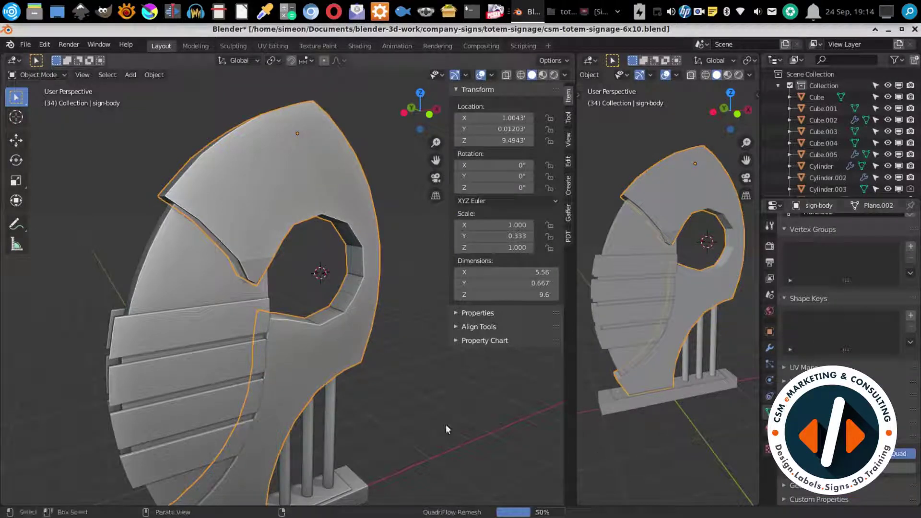
click(770, 348)
click(849, 223)
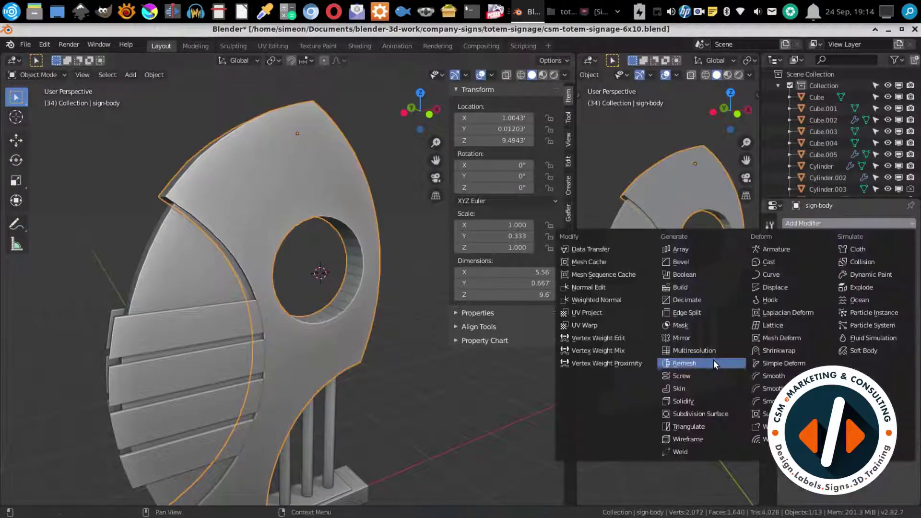
click(715, 365)
click(842, 300)
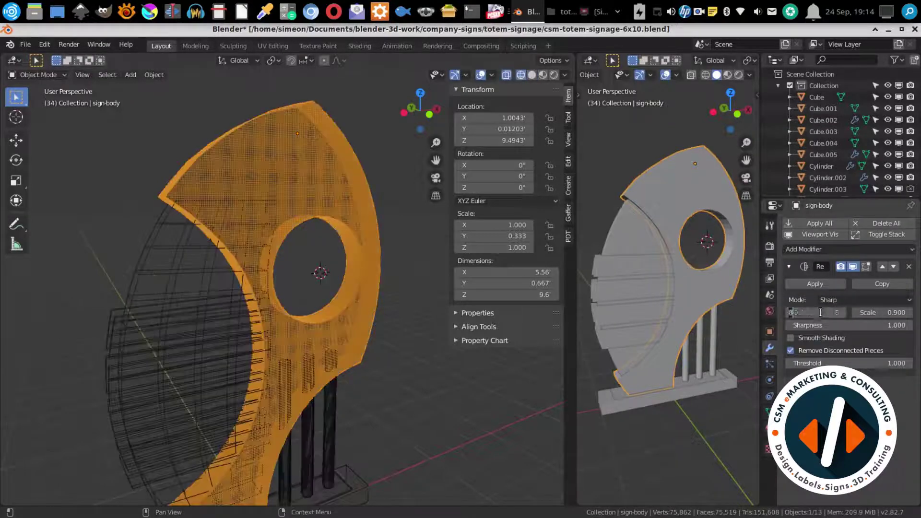
drag(816, 312, 797, 312)
Inspect the remesh in wireframe, remove the Remesh modifier, save, and view from front.
mouse_move(427, 275)
middle_down()
mouse_move(299, 382)
mouse_move(342, 367)
mouse_move(293, 281)
mouse_move(258, 328)
middle_up()
key(shift+z)
click(909, 267)
key(shift+z)
key(ctrl+z)
key(ctrl+shift+z)
key(ctrl+s)
middle_drag(311, 361, 321, 319)
key(shift+z)
key(shift+z)
key(KP_1)
Add a cylinder at the logo hole and rotate it 90° on X.
key(shift+a)
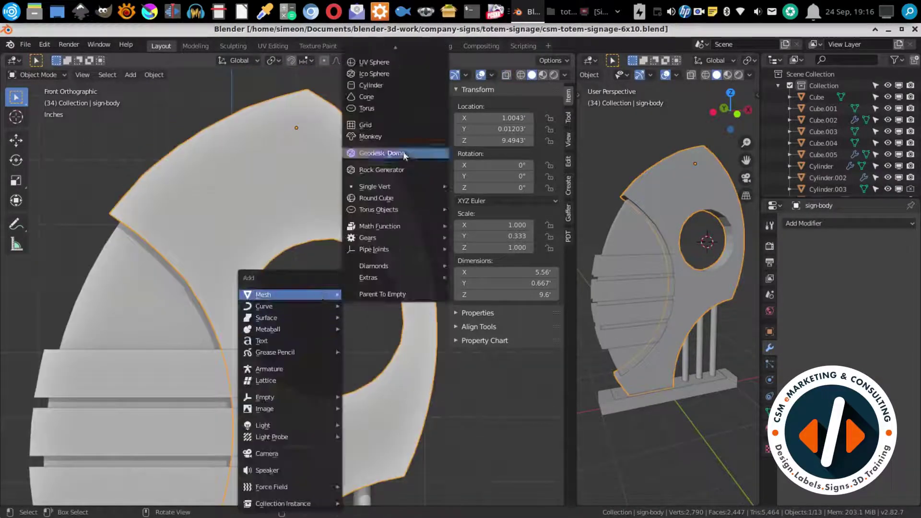
click(379, 154)
key(r)
key(x)
key(9)
key(0)
key(Return)
key(Tab)
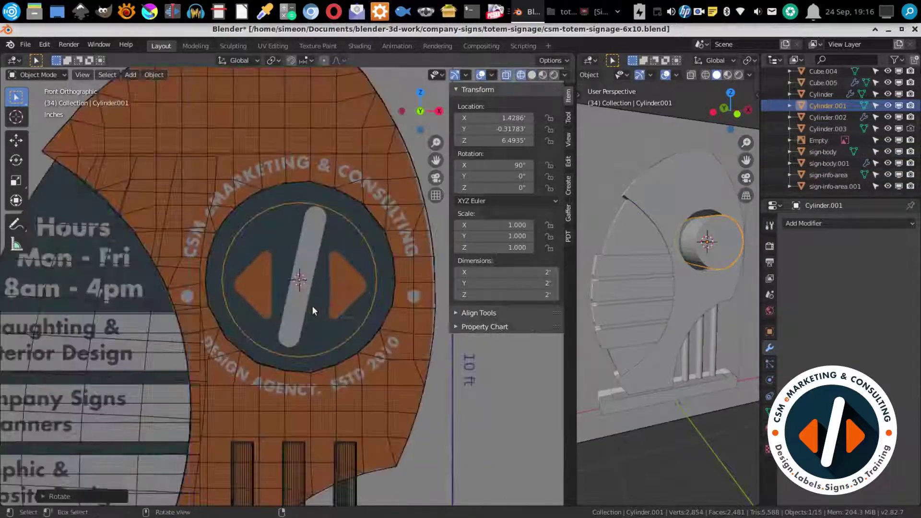
scroll(312, 306, up, 1)
Scale the cylinder to the logo ring and set its origin to geometry.
key(s)
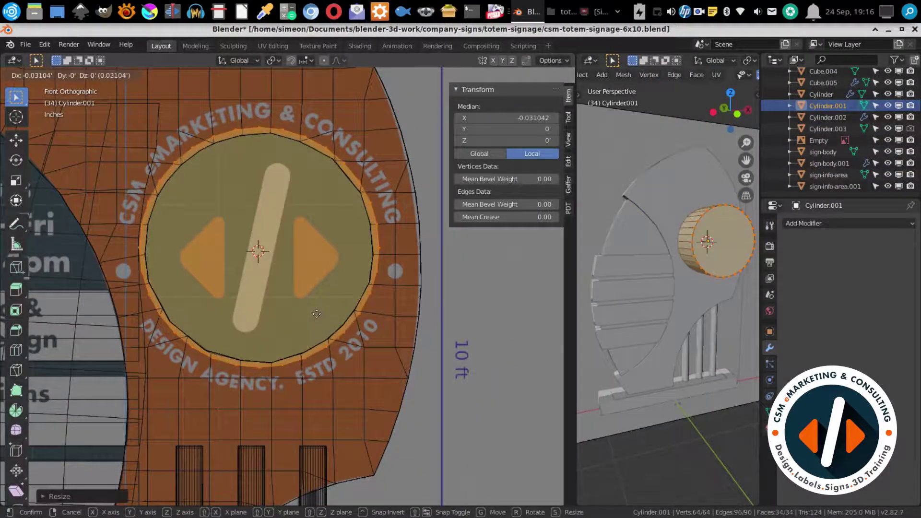
click(317, 314)
key(Tab)
middle_drag(317, 314, 298, 293)
right_click(297, 293)
key(F3)
text(ge)
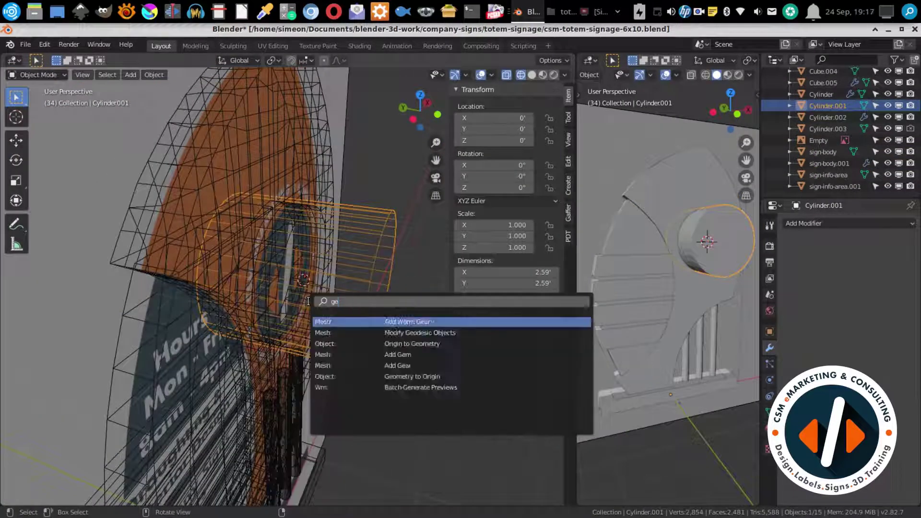
text(o)
click(428, 321)
Move the disc along Y to sit inside the hole, then save.
key(KP_1)
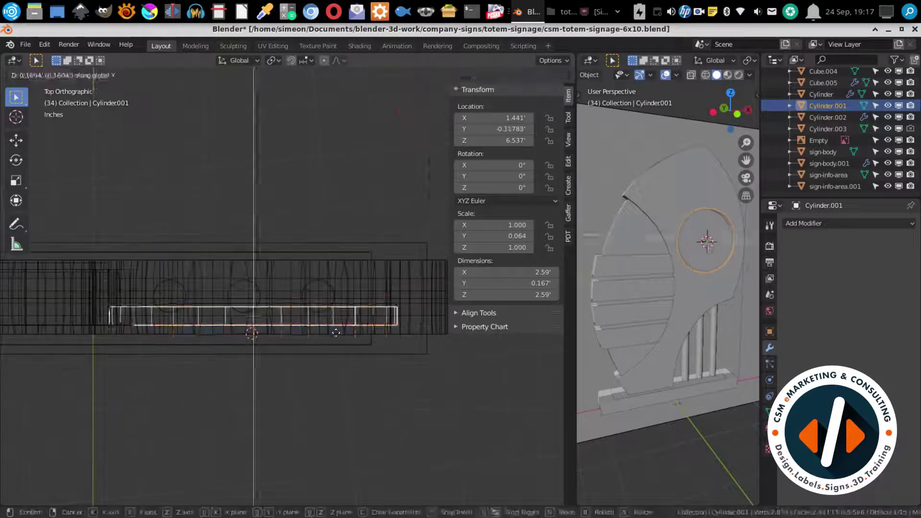
scroll(216, 288, up, 3)
key(g)
key(y)
click(210, 259)
key(ctrl+s)
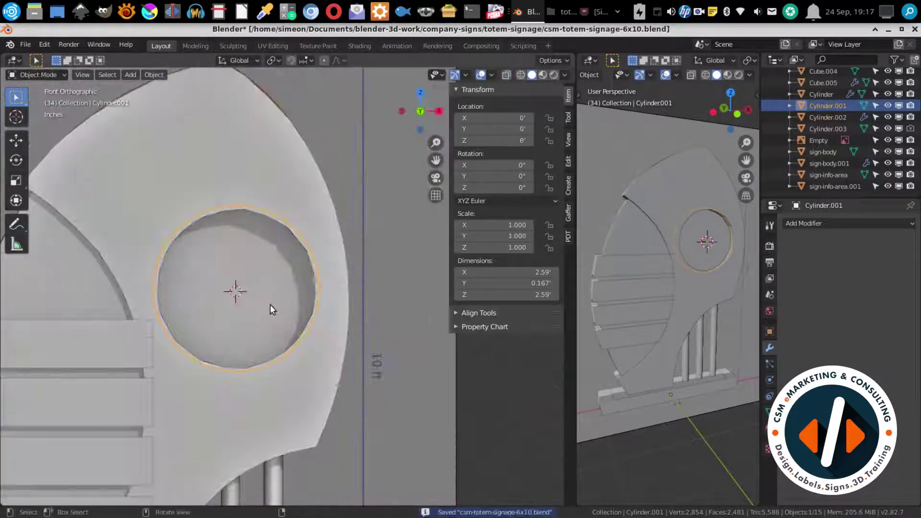
Isolate the disc, delete its front face, and Grid Fill the open ring.
key(Tab)
middle_drag(238, 292, 241, 302)
key(shift+h)
key(x)
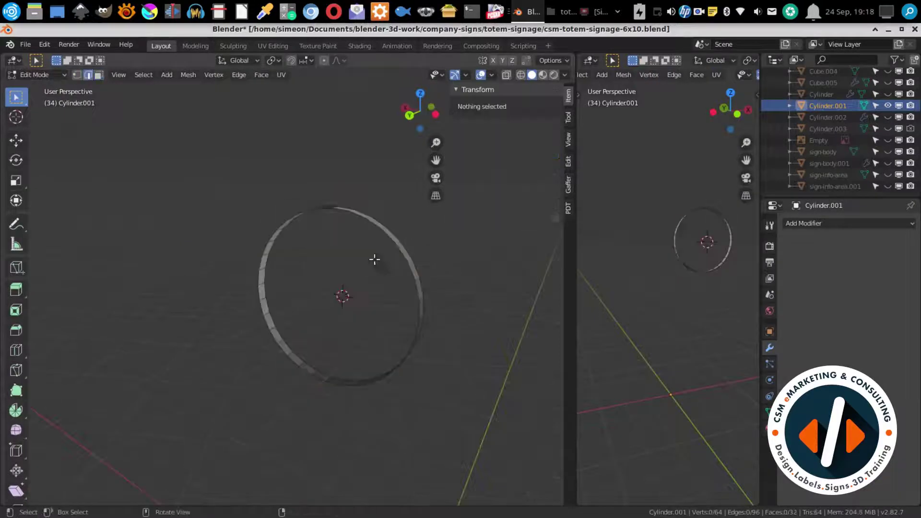
key(2)
key(F3)
text(grid)
key(Return)
middle_drag(339, 340, 128, 458)
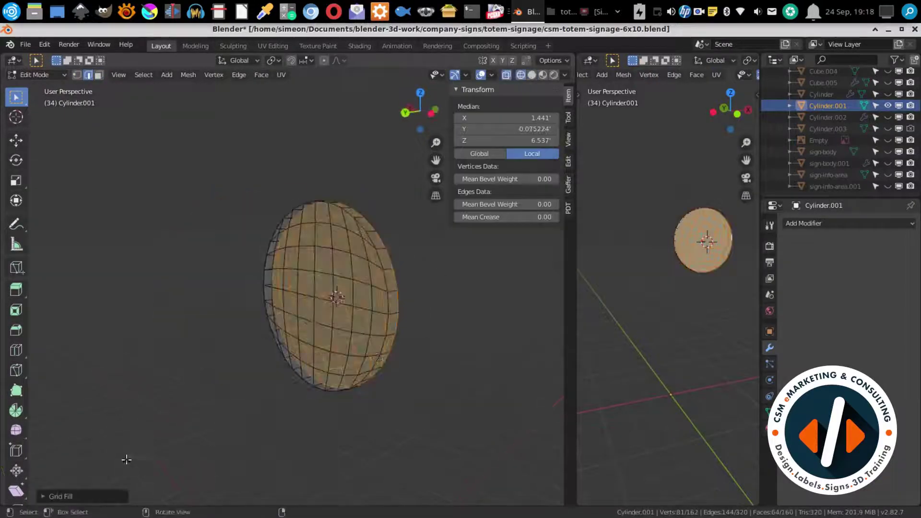
click(96, 497)
Unhide all objects, save the file, and orbit around the whole sign.
key(Tab)
key(alt+h)
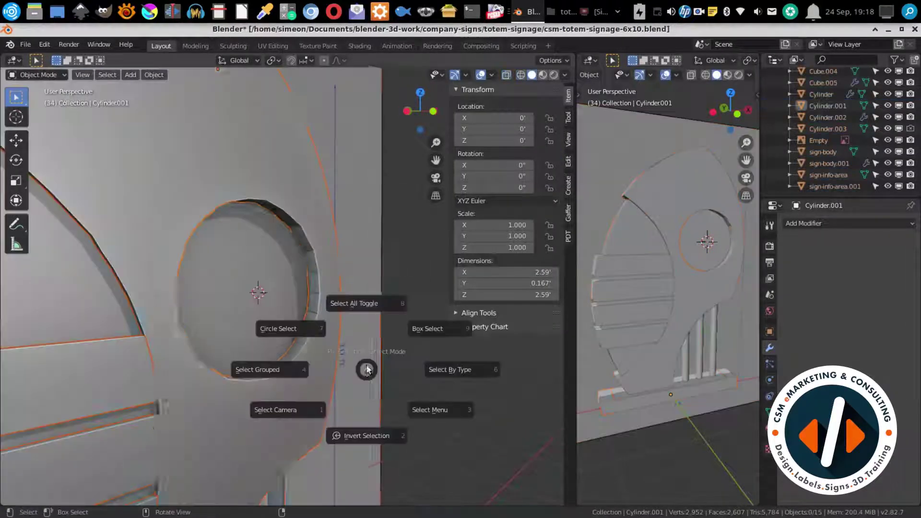
key(ctrl+s)
middle_drag(343, 293, 315, 439)
Select the Cube.002 service slats, check them from the side, then select the sign body.
click(280, 468)
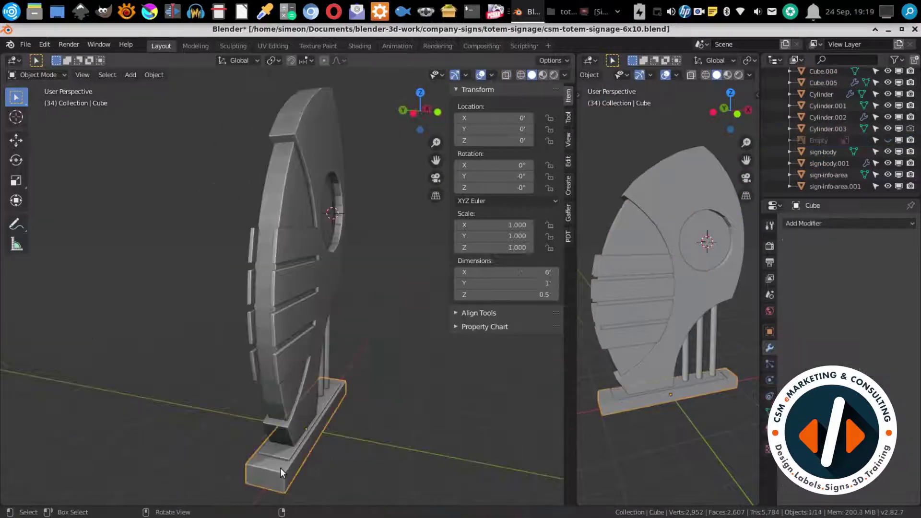
mouse_move(280, 468)
middle_down()
mouse_move(209, 408)
mouse_move(336, 326)
middle_up()
click(267, 290)
middle_drag(267, 290, 340, 326)
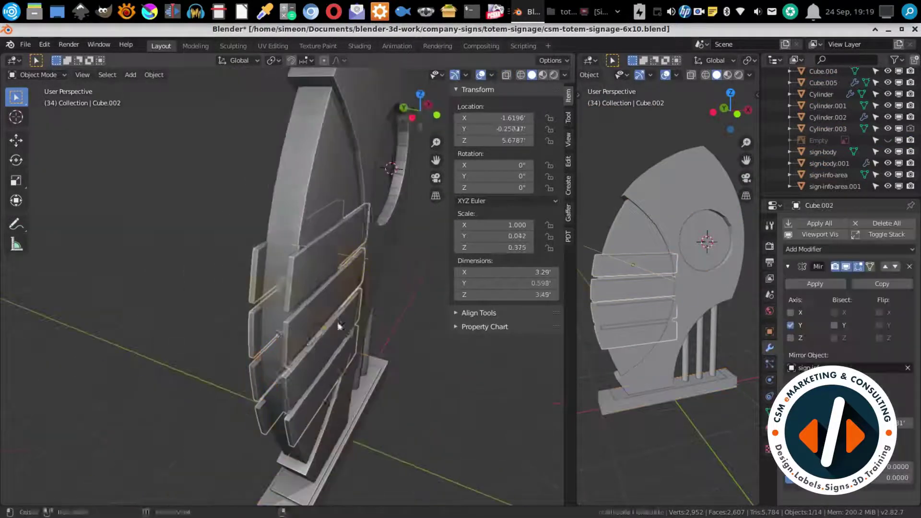
middle_drag(447, 288, 379, 289)
key(ctrl+s)
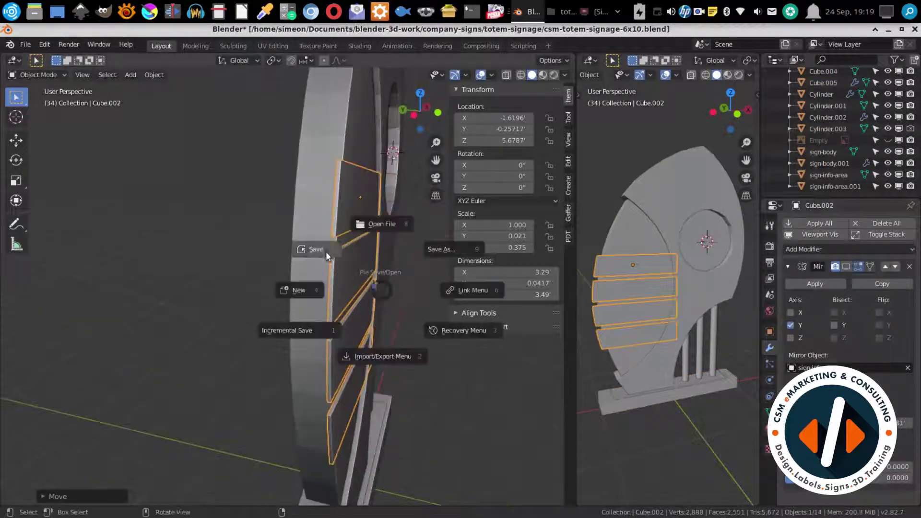
middle_drag(233, 203, 301, 354)
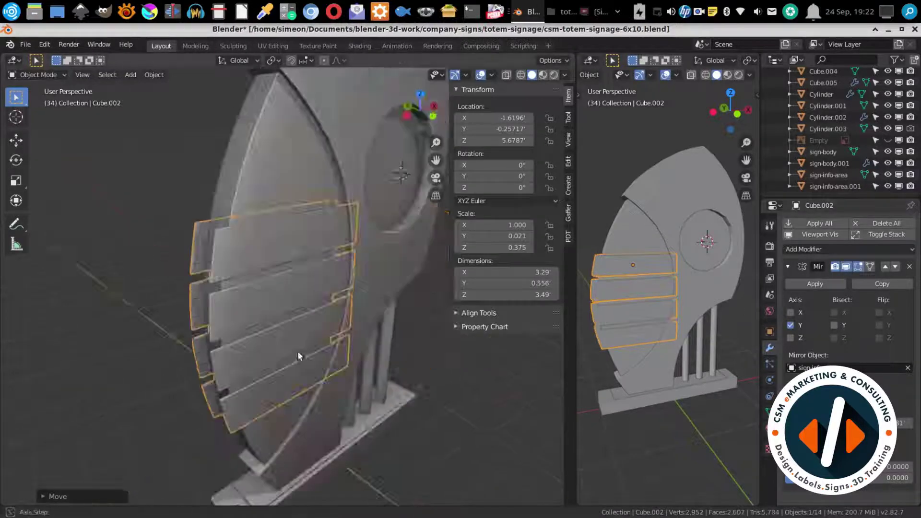
scroll(256, 376, up, 4)
click(700, 261)
Enter Edit Mode on the sign body and view it from the front.
key(Tab)
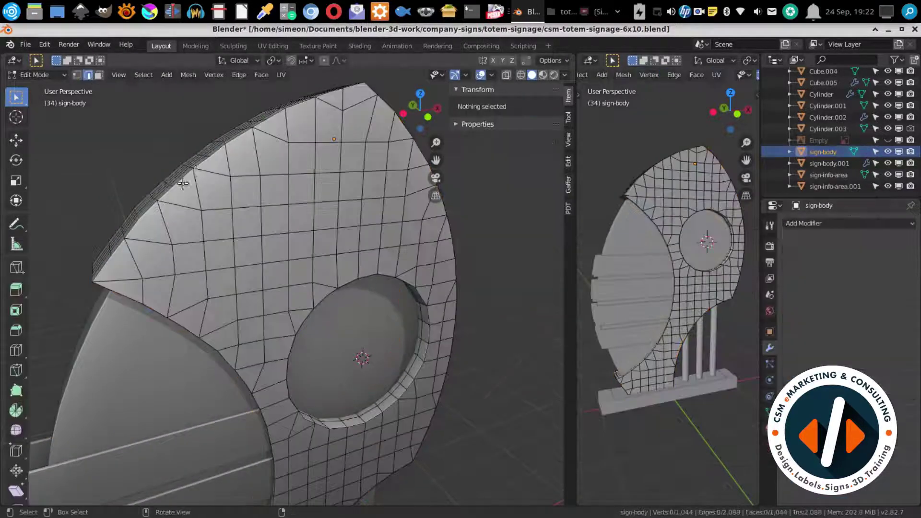
middle_drag(336, 312, 271, 257)
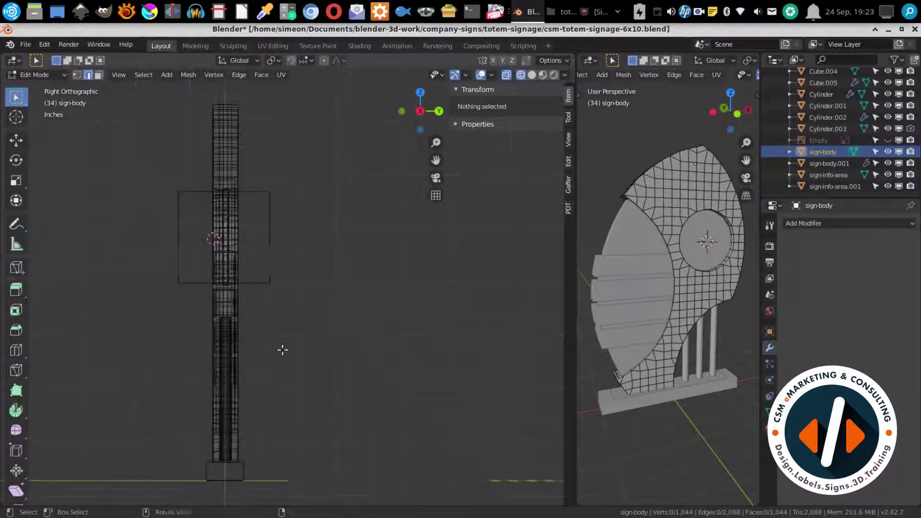
middle_drag(185, 267, 260, 319)
key(shift+z)
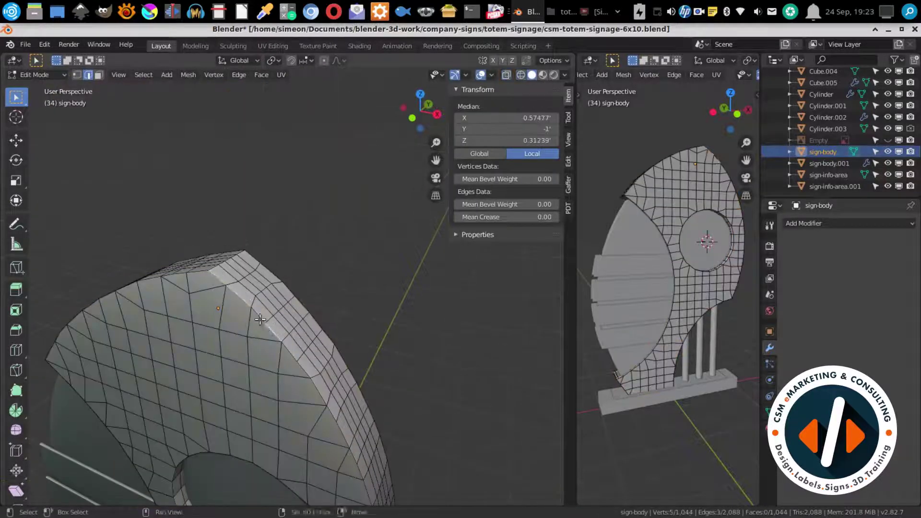
key(KP_1)
Brush-select faces along the top of the sign body, then clear the selection.
key(alt+a)
key(a)
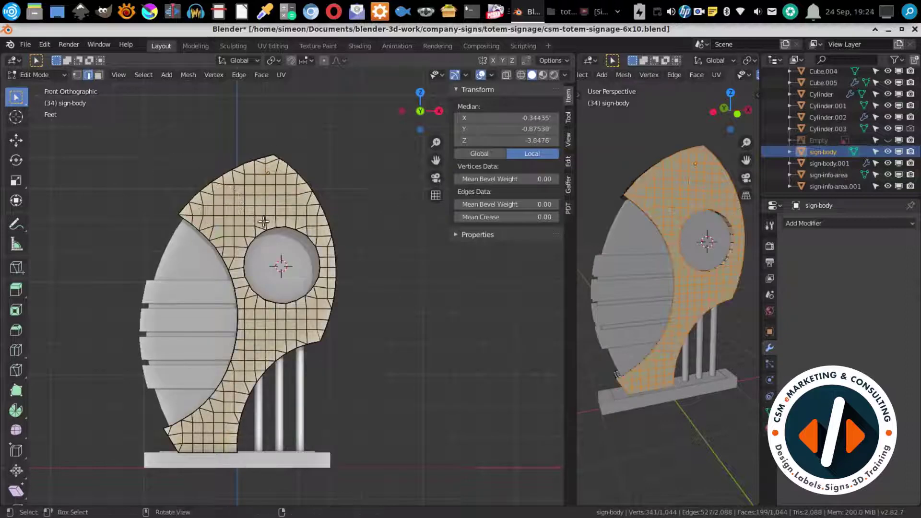
key(alt+a)
middle_drag(263, 221, 350, 278)
key(a)
click(99, 74)
key(KP_1)
key(c)
drag(196, 218, 289, 167)
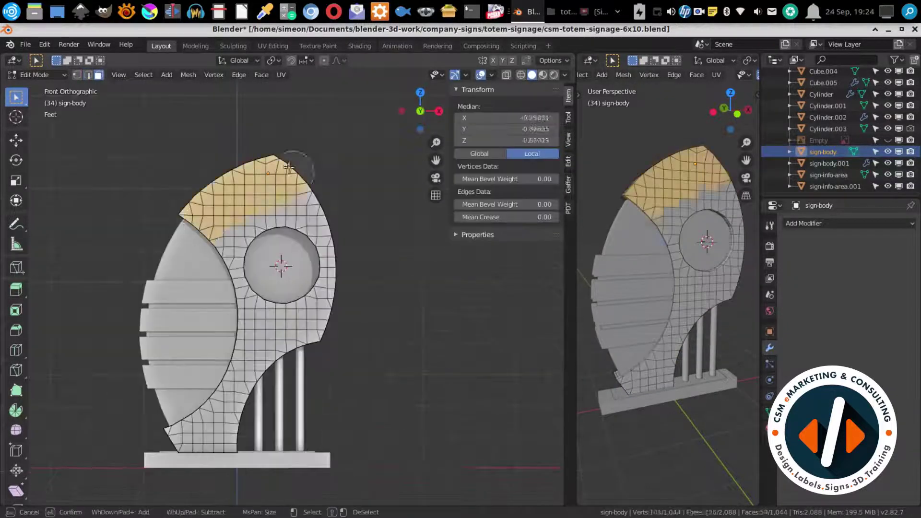
middle_drag(169, 437, 287, 401)
key(alt+a)
Select the top edge loop and the first rim edges around the logo hole.
click(270, 237)
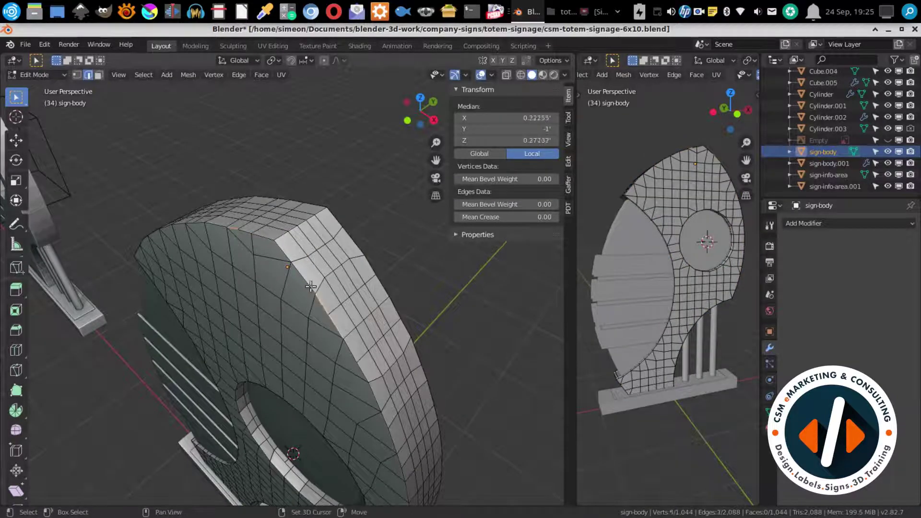
alt+click(311, 287)
middle_drag(311, 286, 312, 271)
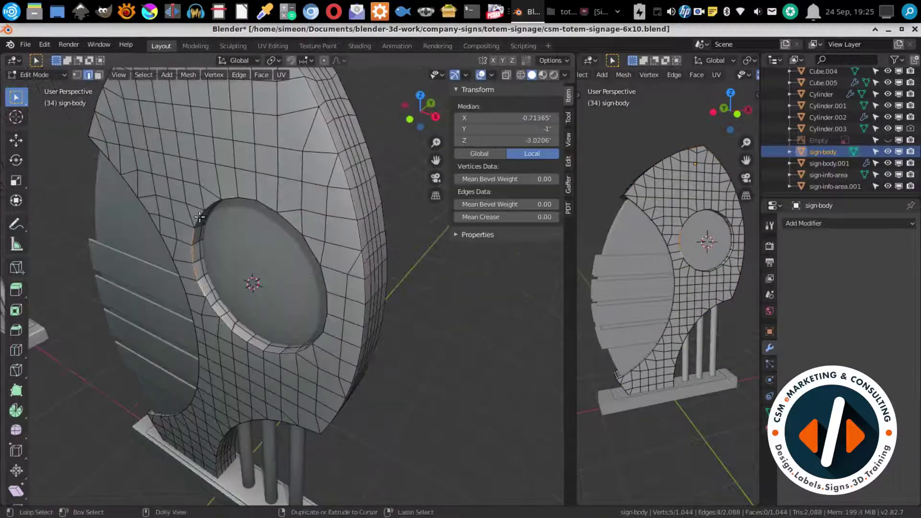
mouse_move(228, 324)
middle_down()
mouse_move(269, 268)
mouse_move(288, 336)
middle_up()
scroll(242, 232, up, 4)
alt+shift+click(243, 232)
alt+shift+click(274, 270)
scroll(275, 270, down, 3)
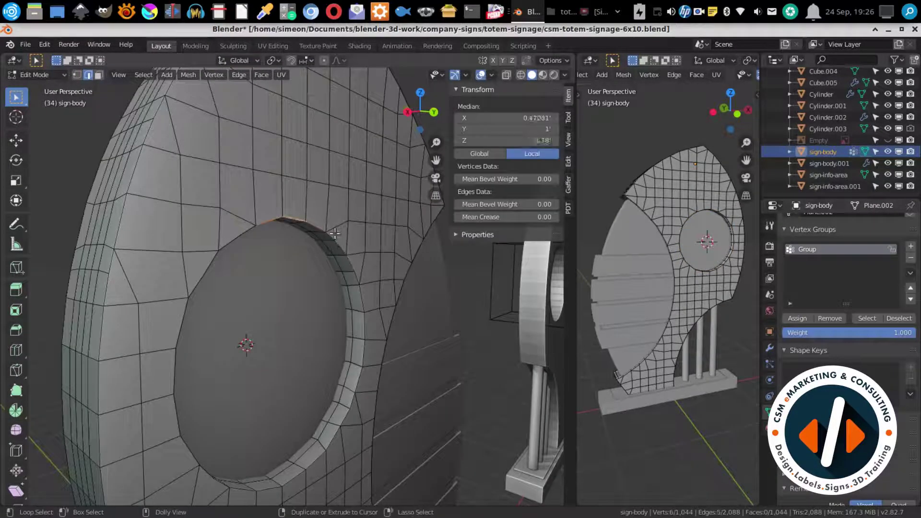
Extend the edge-loop selection around the left side of the hole's rim.
middle_drag(237, 475, 160, 422)
alt+shift+click(160, 422)
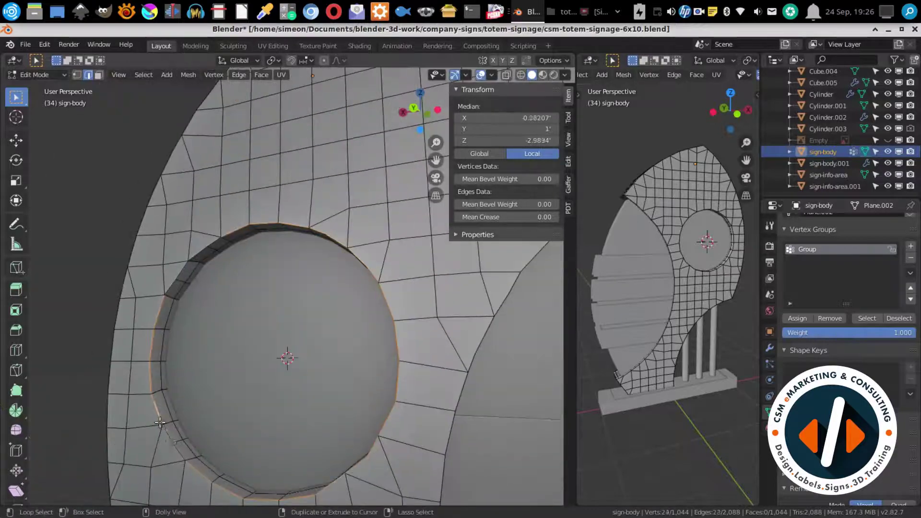
alt+shift+click(202, 248)
middle_drag(201, 248, 230, 260)
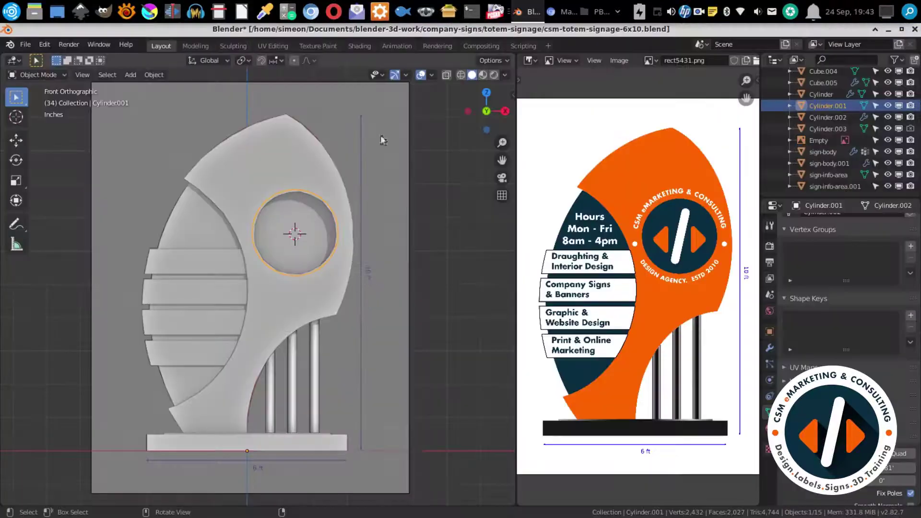
Switch to the Shading workspace with both sign models in view.
middle_drag(249, 291, 312, 295)
click(360, 45)
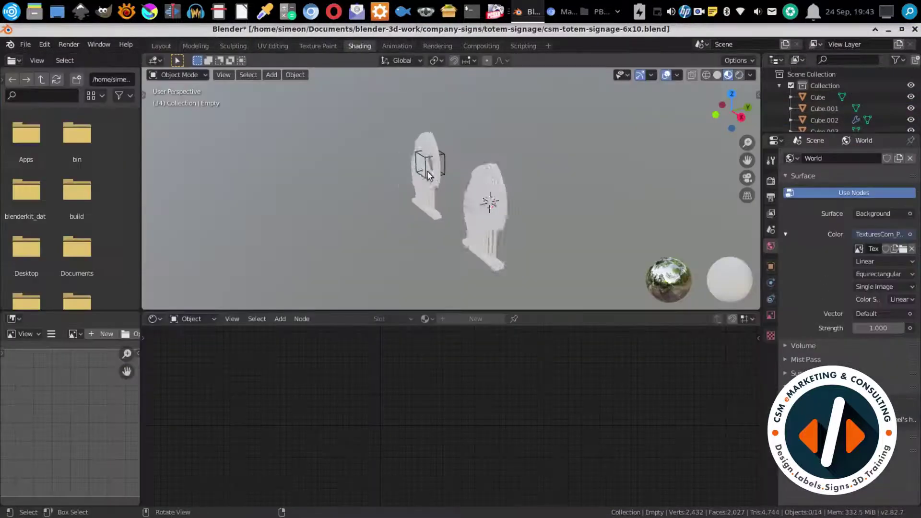
scroll(427, 170, up, 3)
middle_drag(462, 168, 436, 188)
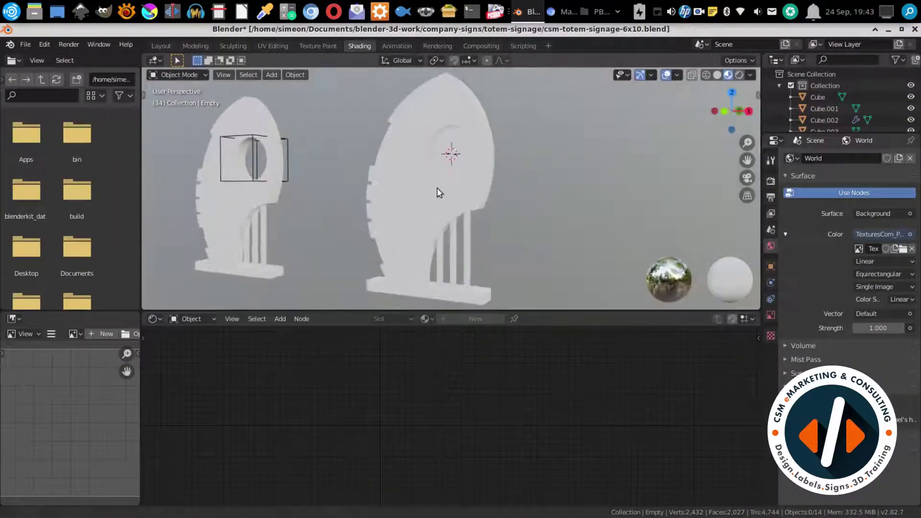
Show the rect5431.png reference artwork in an image area and widen the left column.
click(21, 63)
click(24, 99)
click(75, 334)
click(106, 350)
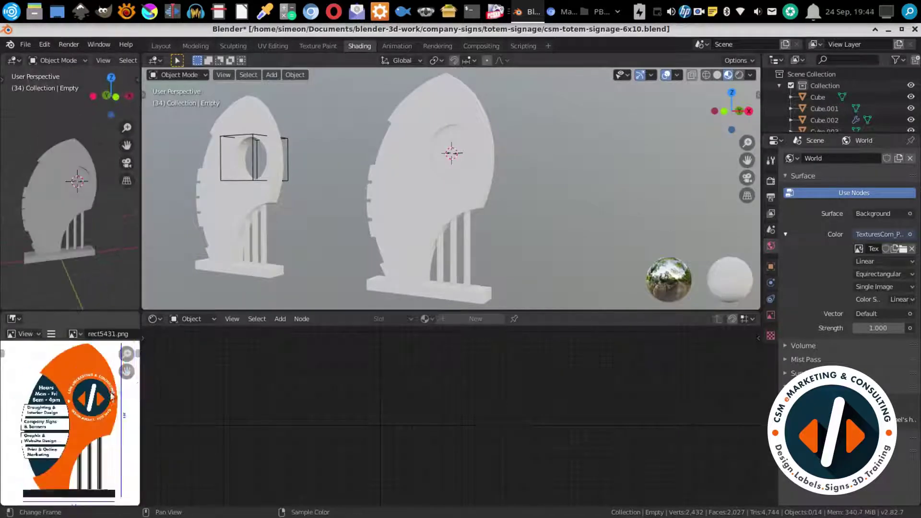
drag(384, 312, 384, 255)
drag(140, 192, 164, 192)
Give the sign body a new material named paint-body-a.
click(419, 153)
click(808, 206)
double_click(832, 206)
text(paint-body-a)
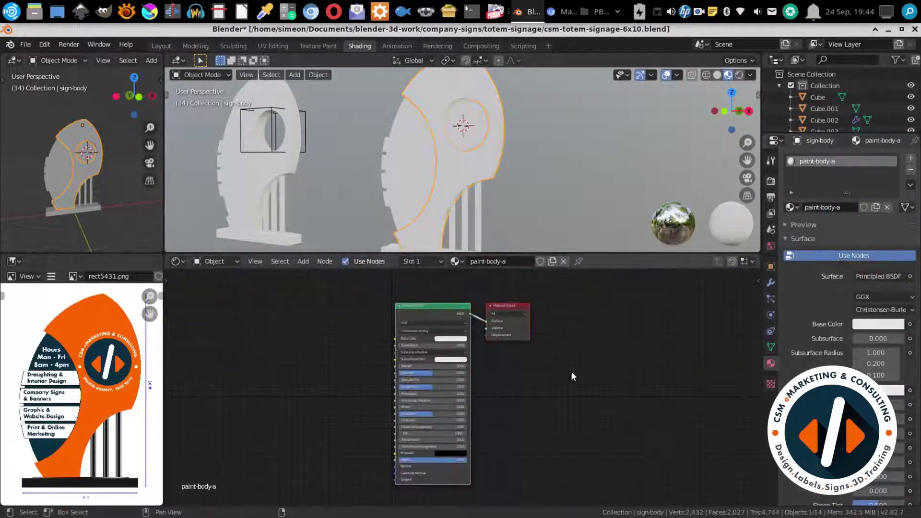
scroll(383, 345, up, 4)
Preview rect5431.png and drag rect7432.png from the file manager into the image area.
key(alt+Tab)
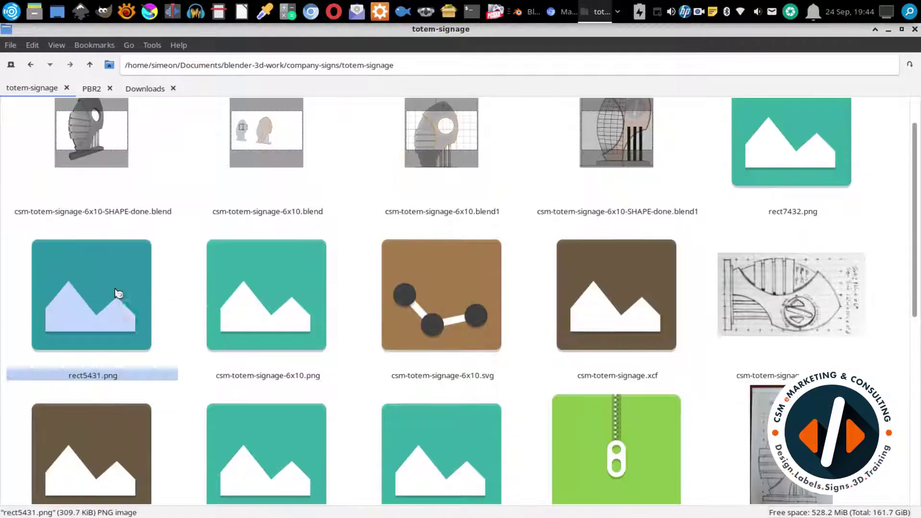
double_click(118, 293)
click(792, 144)
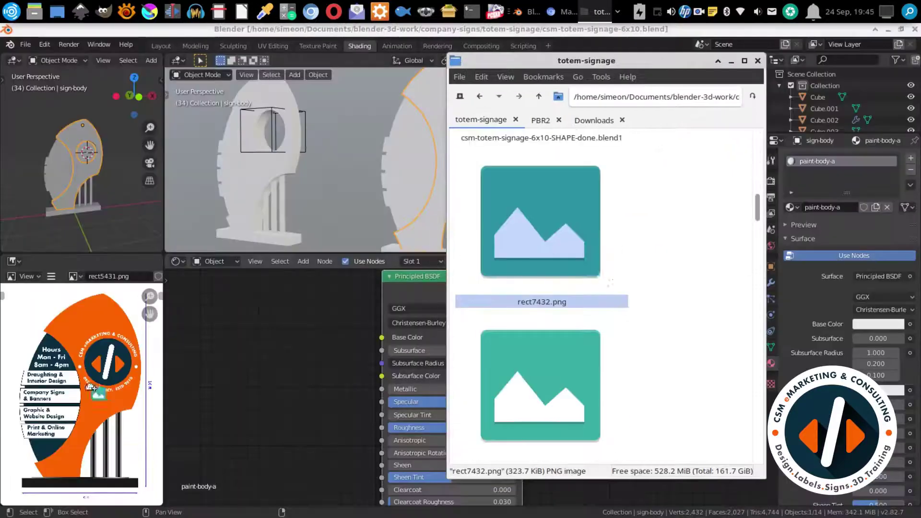
drag(792, 144, 104, 389)
Set the paint-body-a base colour to orange.
click(75, 276)
click(101, 290)
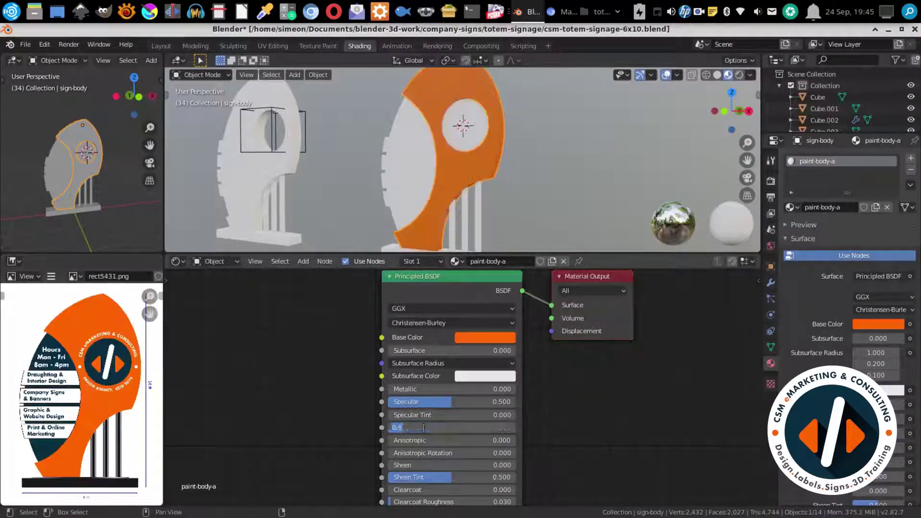
middle_drag(344, 390, 337, 327)
scroll(454, 168, up, 2)
Add a new navy paint-body-B material to the sign info area.
click(436, 164)
click(843, 207)
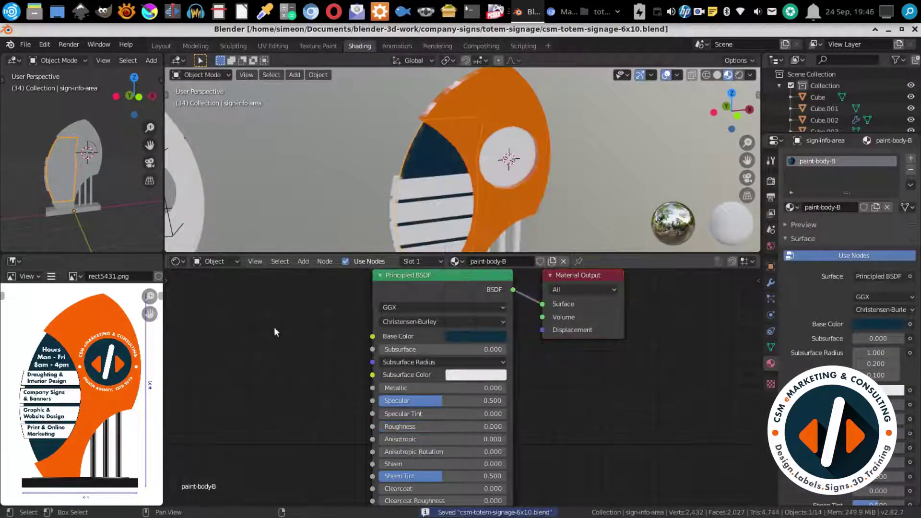
key(KP_1)
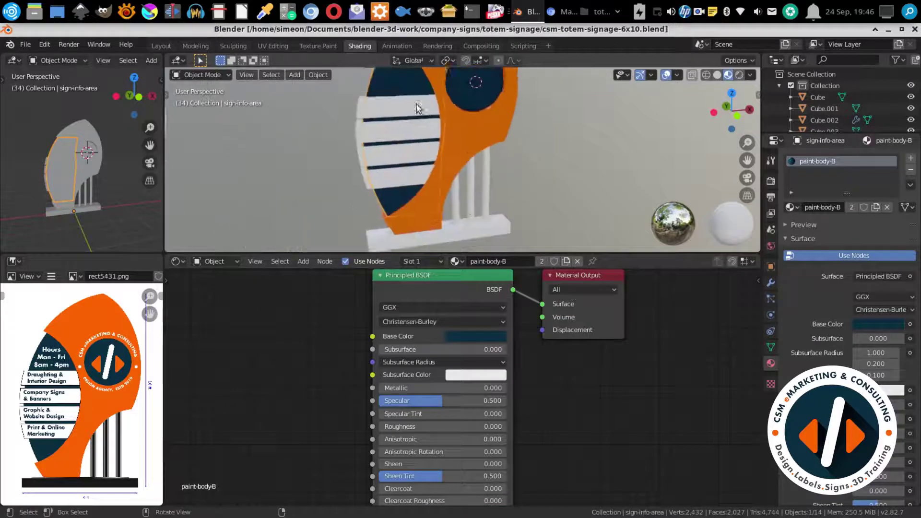
click(319, 75)
key(ctrl+a)
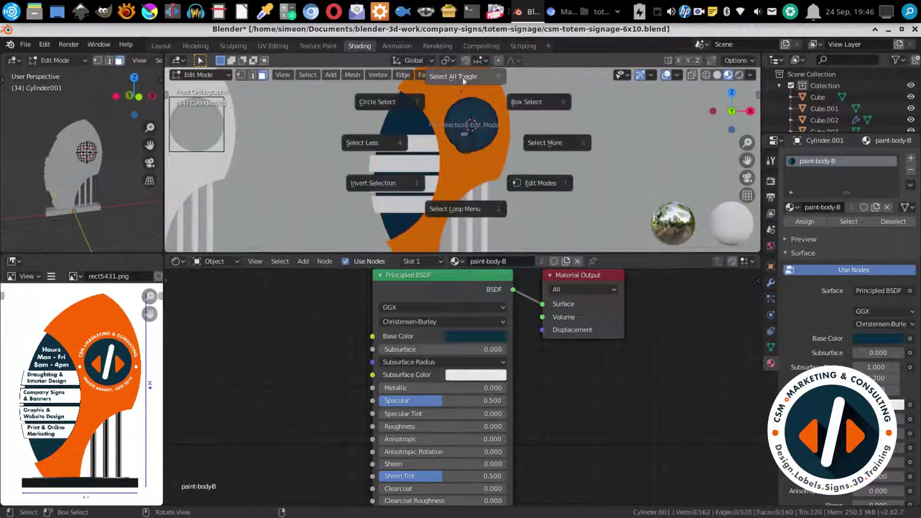
key(Escape)
Save the file and select the pillars for their chrome material.
click(454, 169)
key(ctrl+s)
middle_drag(473, 212, 474, 175)
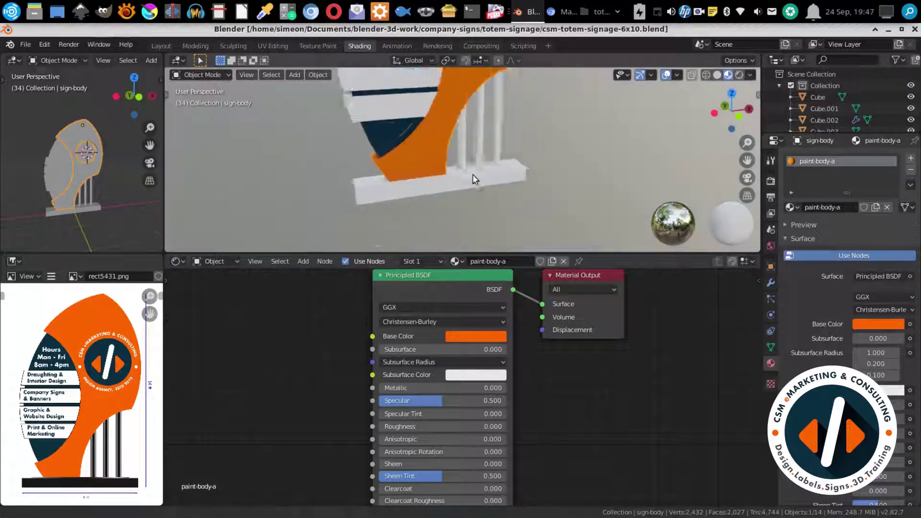
click(481, 173)
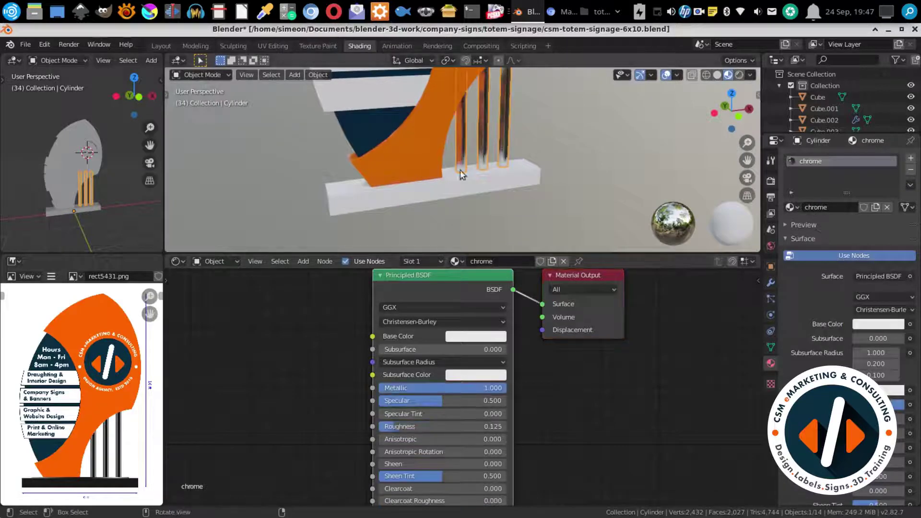
scroll(460, 170, up, 2)
Select the base block, save, and add a new marble material to it.
click(448, 150)
key(Tab)
click(448, 153)
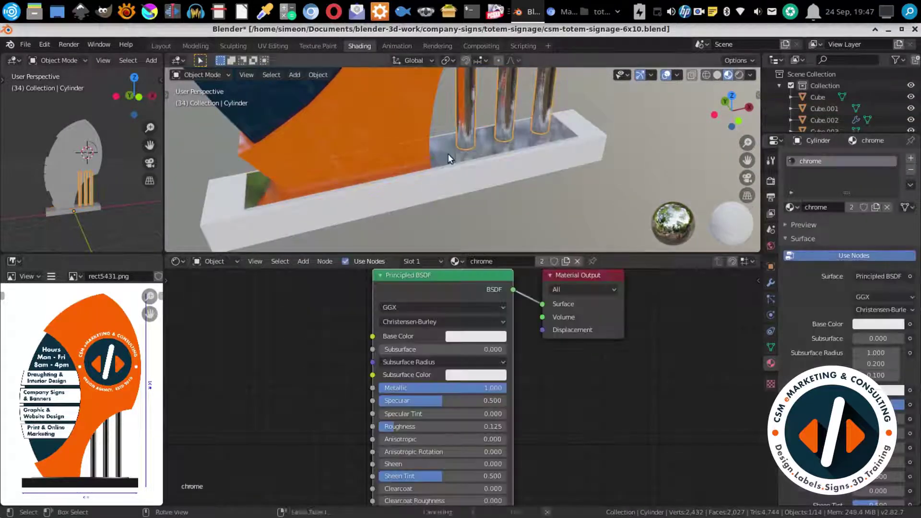
key(ctrl+s)
click(487, 261)
Load the Marble002 texture maps into the base material and add a Value node.
key(ctrl+shift+t)
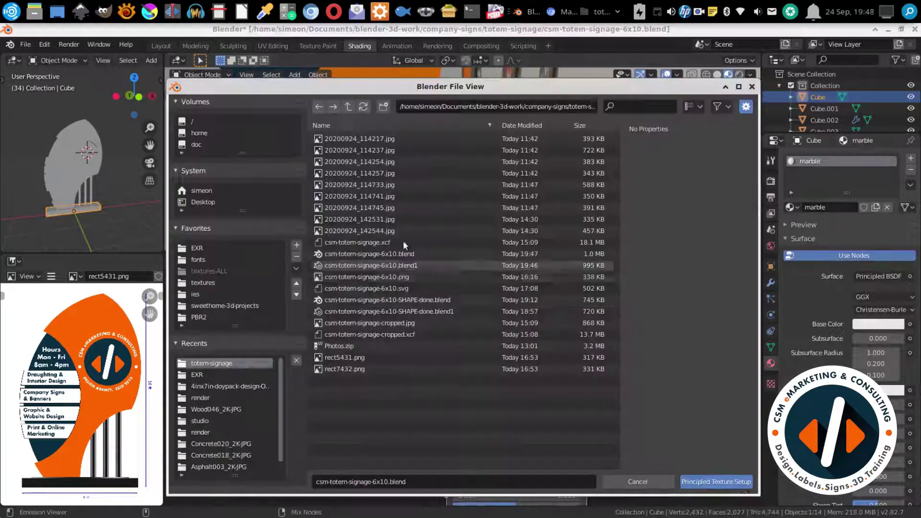
double_click(336, 143)
key(a)
key(Return)
key(shift+a)
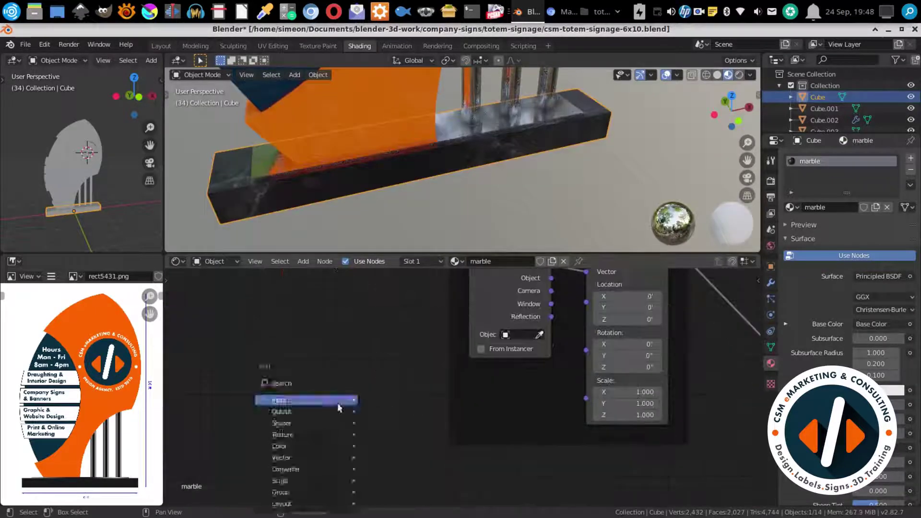
click(308, 399)
click(338, 398)
Link the Value node to the Mapping Scale and set it to 3.
middle_drag(400, 368, 413, 336)
drag(392, 364, 599, 347)
click(351, 379)
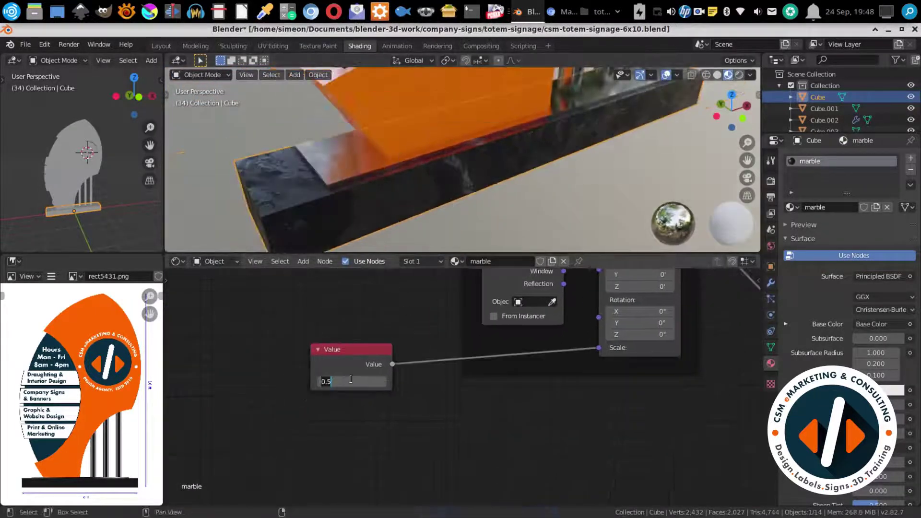
drag(350, 379, 365, 379)
Bevel the top edges of the marble base.
middle_drag(432, 168, 341, 184)
key(Tab)
key(ctrl+b)
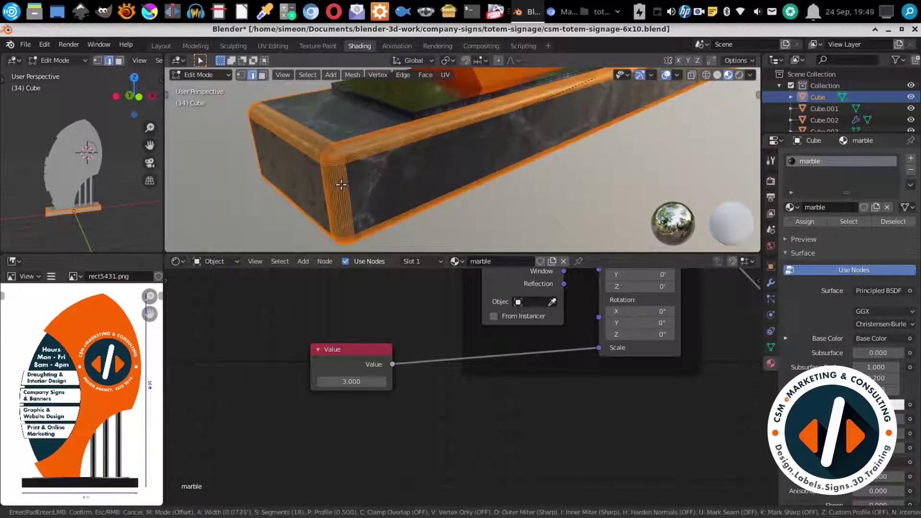
click(393, 128)
key(Tab)
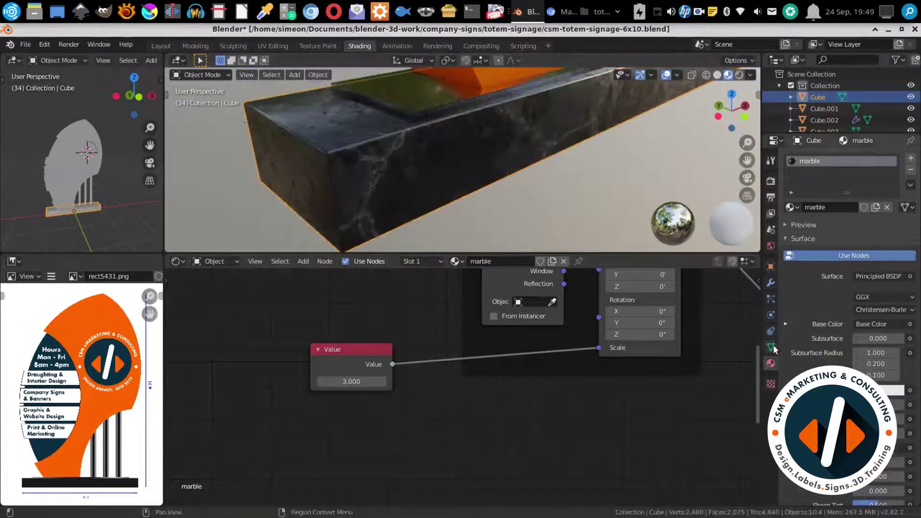
click(772, 347)
Give the top plate Cube.001 chrome and save the file.
click(466, 143)
key(Tab)
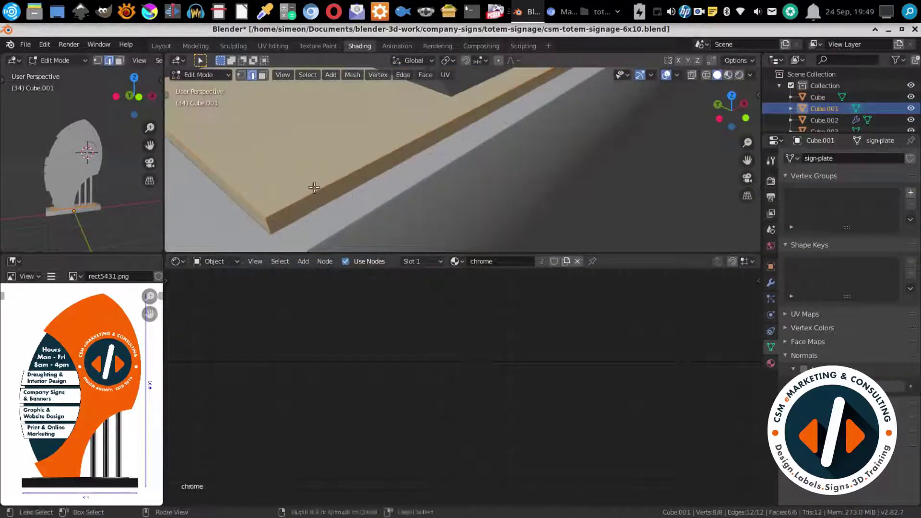
key(Tab)
key(ctrl+s)
Select the service slats and start renaming their material.
middle_drag(394, 162, 480, 161)
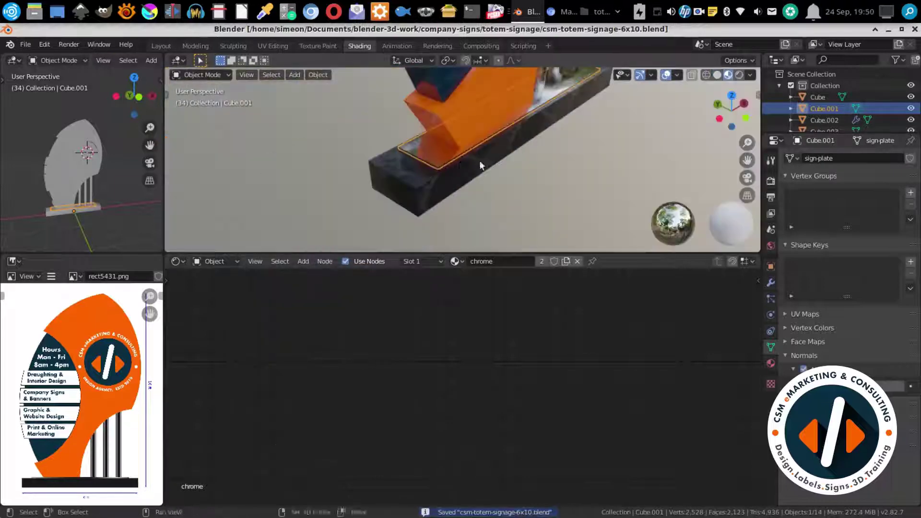
drag(479, 255, 479, 412)
middle_drag(479, 288, 431, 286)
click(431, 287)
click(772, 363)
double_click(823, 207)
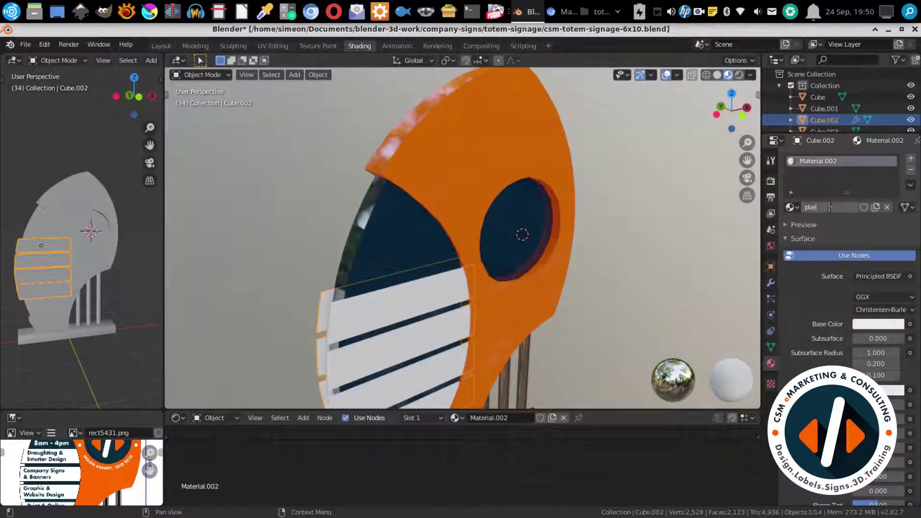
Mix an Emission shader into the slats' plastic-emissive material.
drag(599, 410, 576, 323)
click(379, 402)
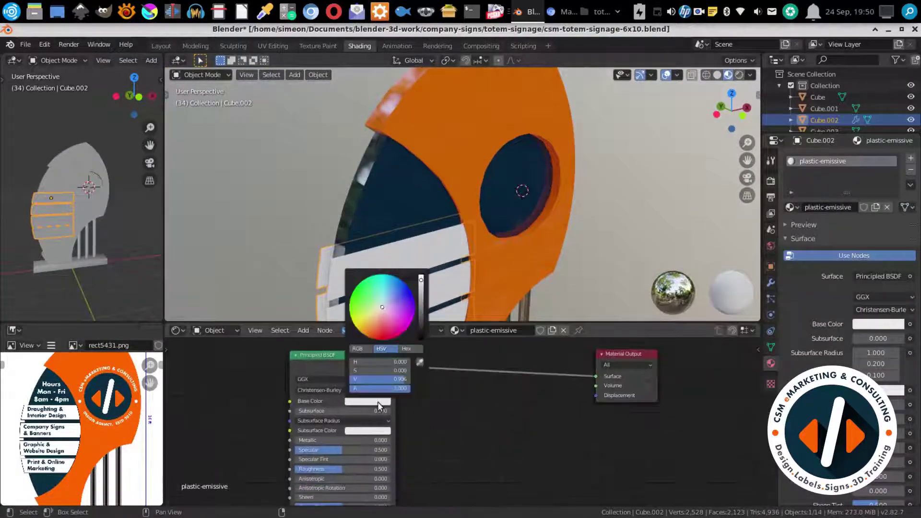
middle_drag(514, 485, 497, 462)
key(Home)
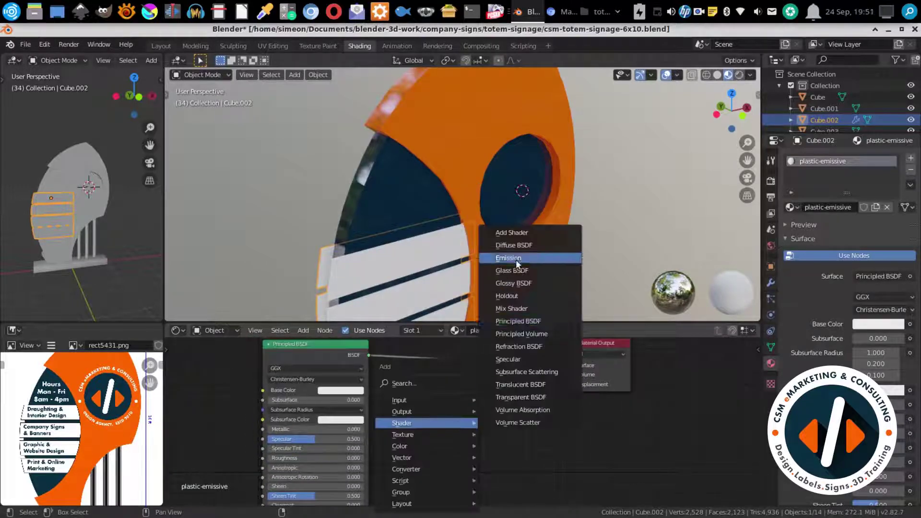
click(517, 260)
click(428, 435)
drag(391, 441, 365, 457)
Set the mix factor to 0.75, enable Bloom in Rendered shading, and save.
click(771, 180)
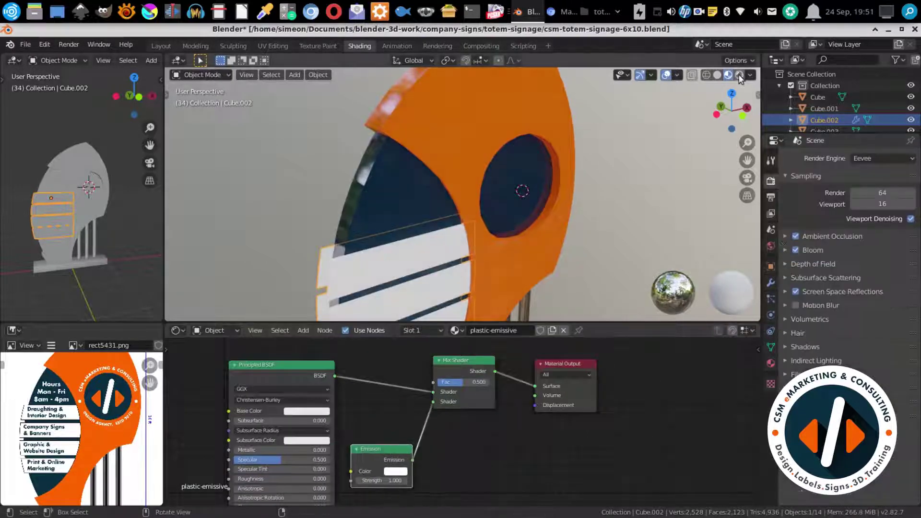
click(740, 75)
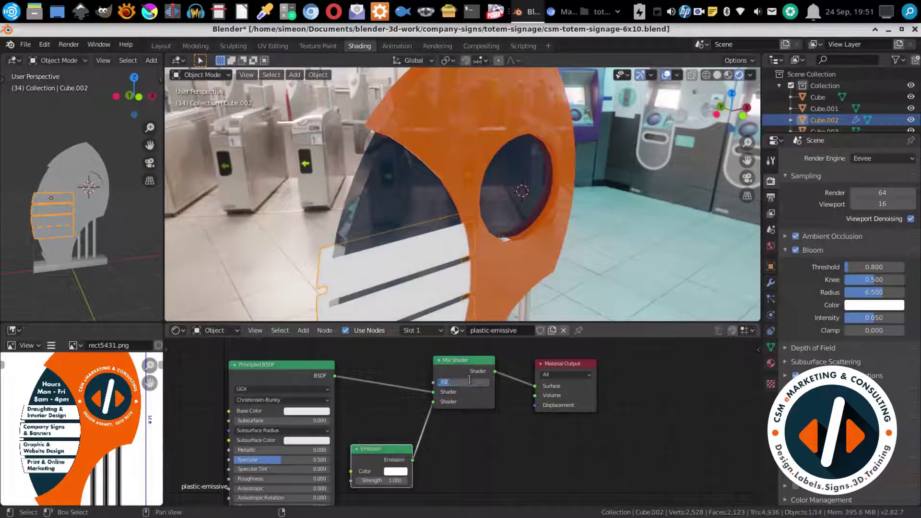
text(0.75)
key(Return)
key(ctrl+s)
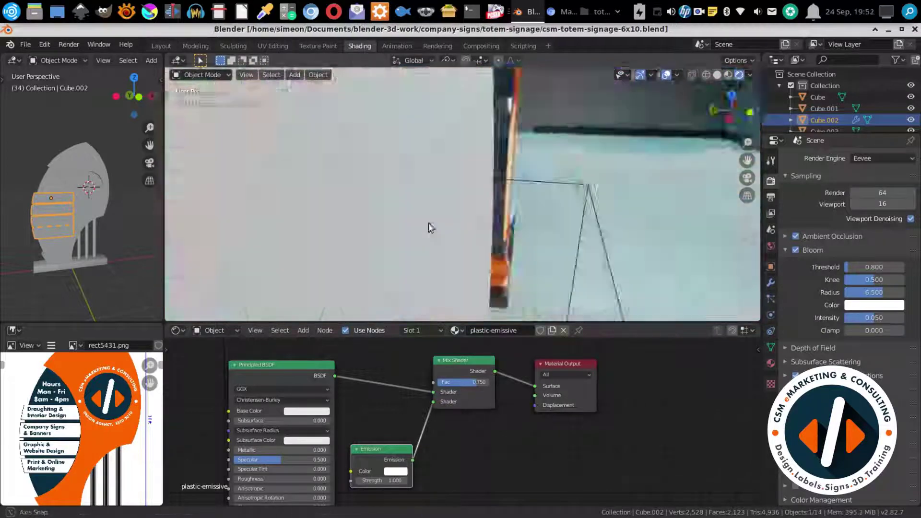
key(KP_1)
Add a Text object rotated 90 degrees on X to stand upright.
key(ctrl+s)
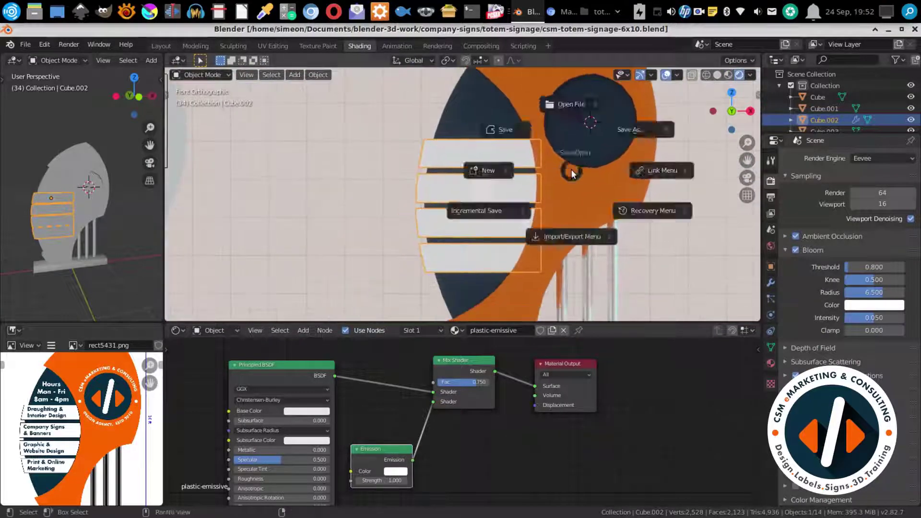
key(Escape)
key(shift+a)
click(307, 257)
key(r)
key(x)
key(9)
key(0)
key(Return)
Paste the copied hours text into the text object.
key(alt+Tab)
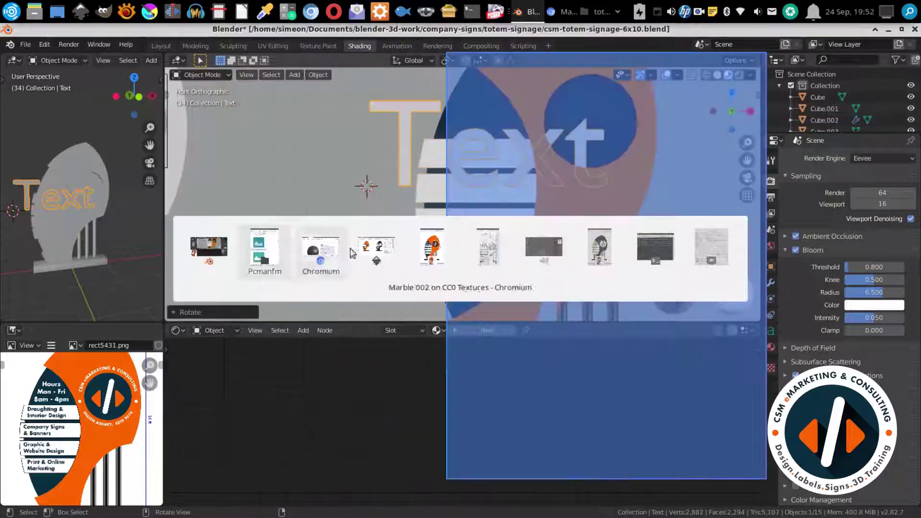
key(alt+Tab)
key(Tab)
key(ctrl+v)
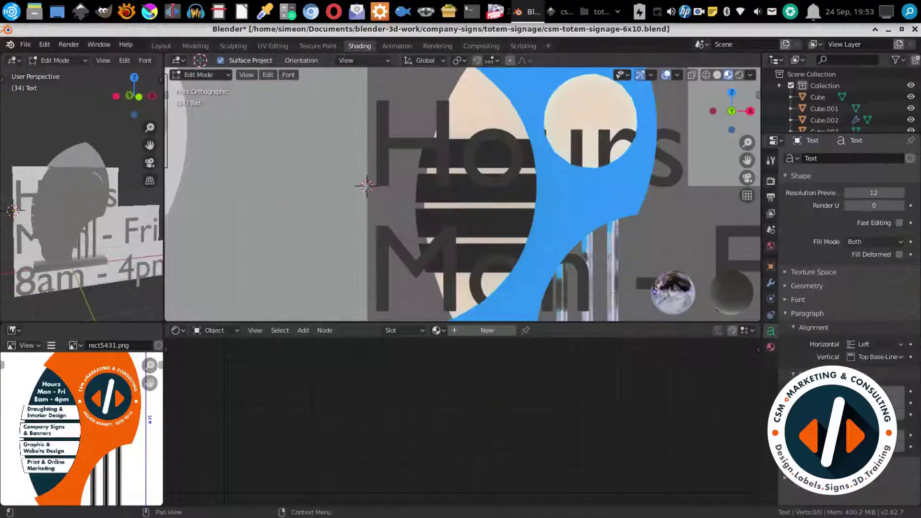
Set the text font to FuturaStd-Bold with centred horizontal alignment.
click(798, 300)
click(899, 317)
double_click(339, 264)
double_click(506, 212)
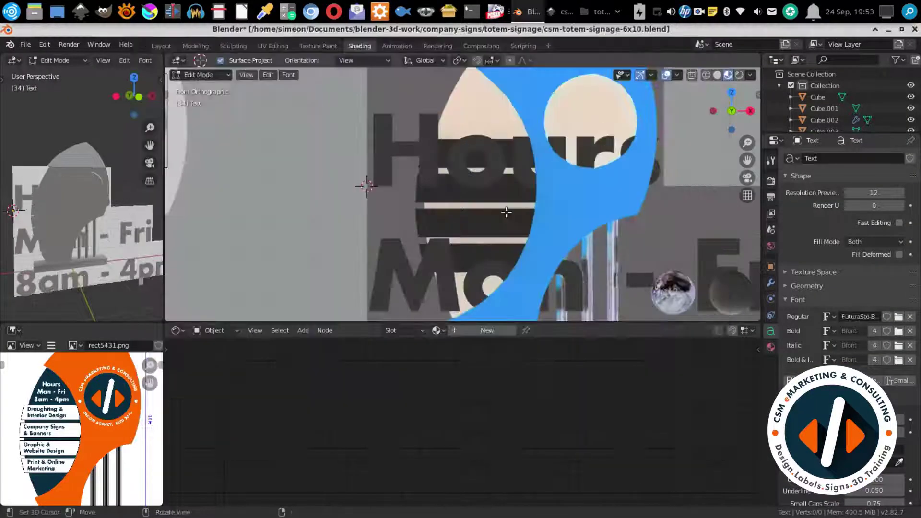
click(874, 344)
click(864, 365)
key(Tab)
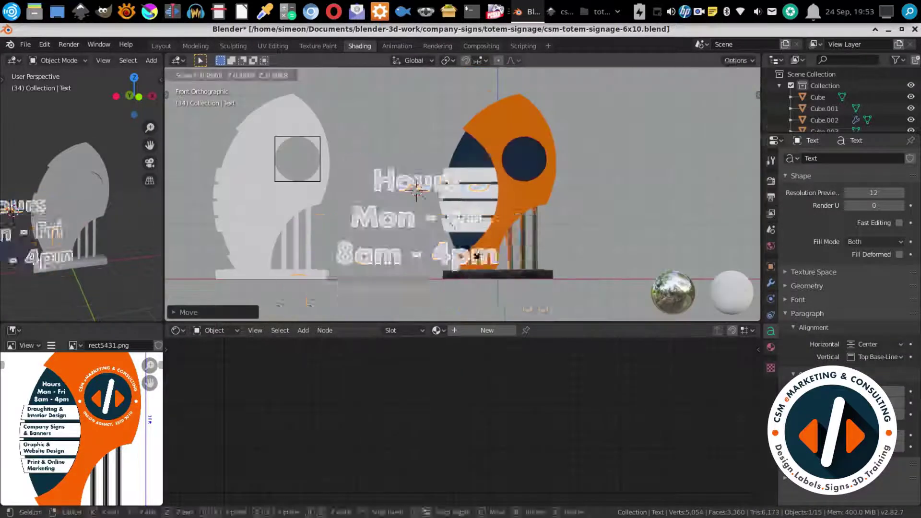
Scale the hours text down and place it on the navy panel.
key(s)
scroll(499, 209, up, 2)
scroll(472, 191, up, 2)
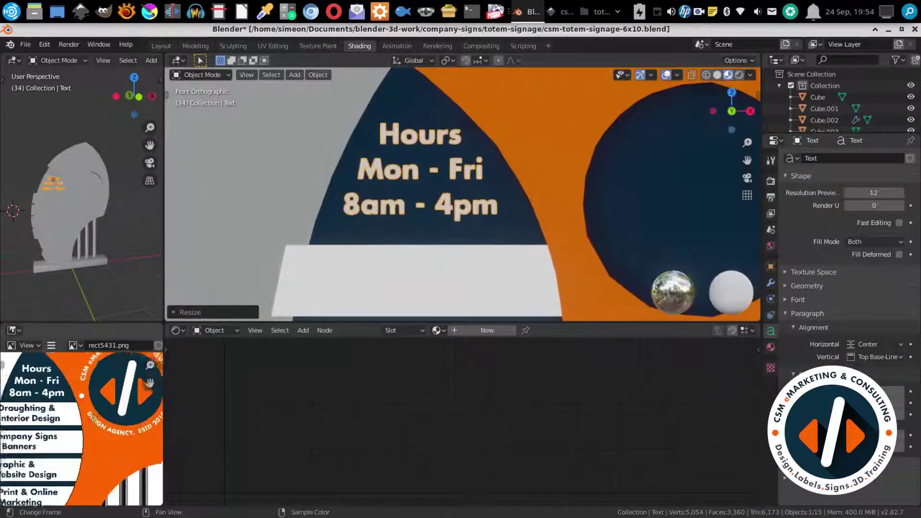
scroll(860, 105, down, 3)
click(896, 60)
click(898, 110)
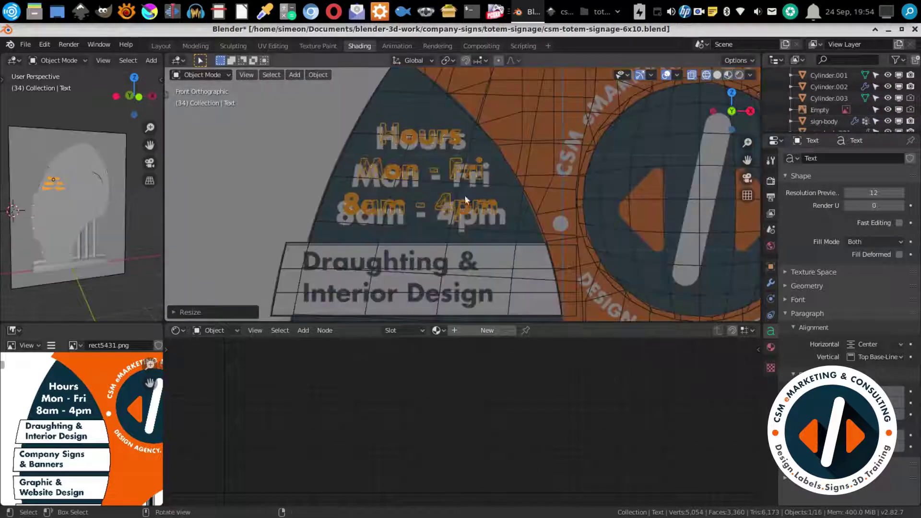
key(g)
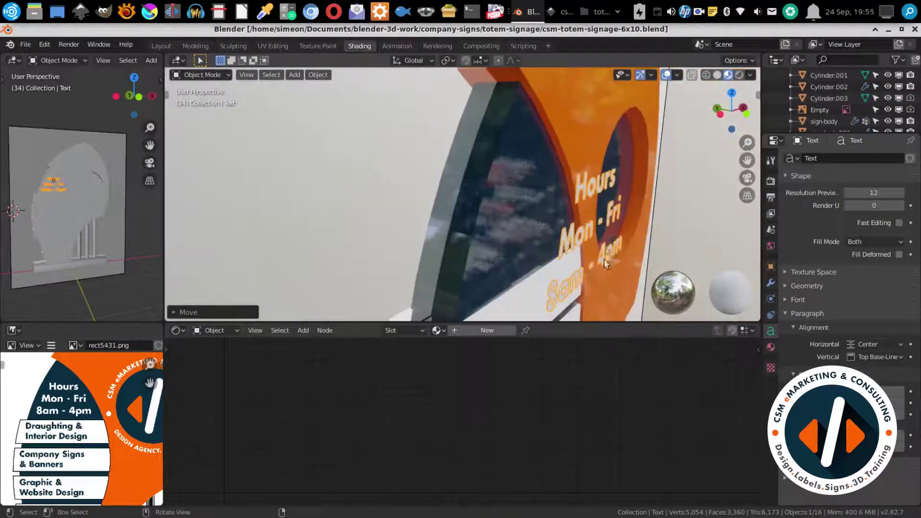
click(541, 255)
click(807, 285)
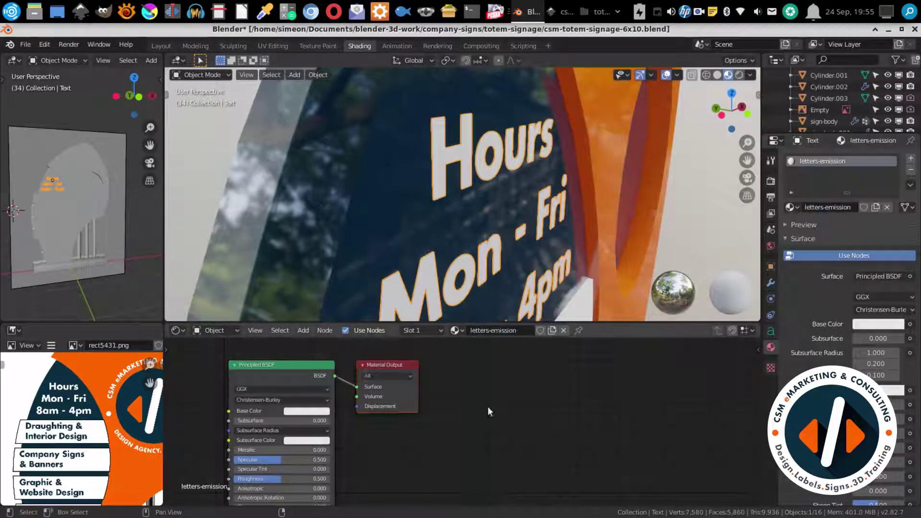
Build letters-emission as an Emission shader at strength 3 and save the file.
middle_drag(487, 407, 323, 418)
key(shift+a)
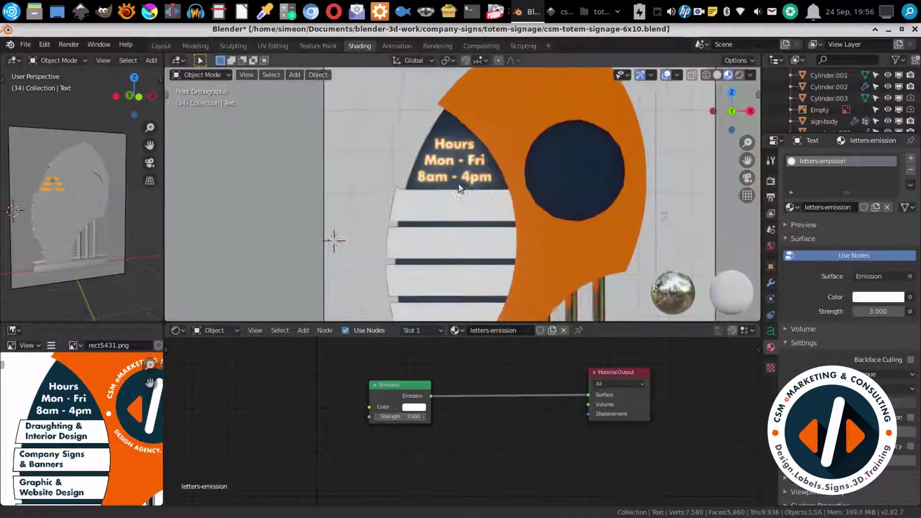
key(ctrl+s)
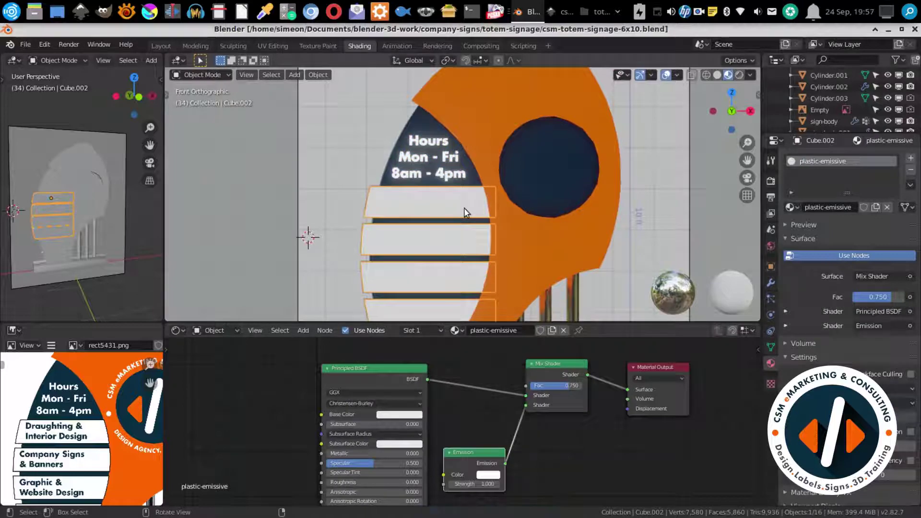
scroll(465, 208, down, 6)
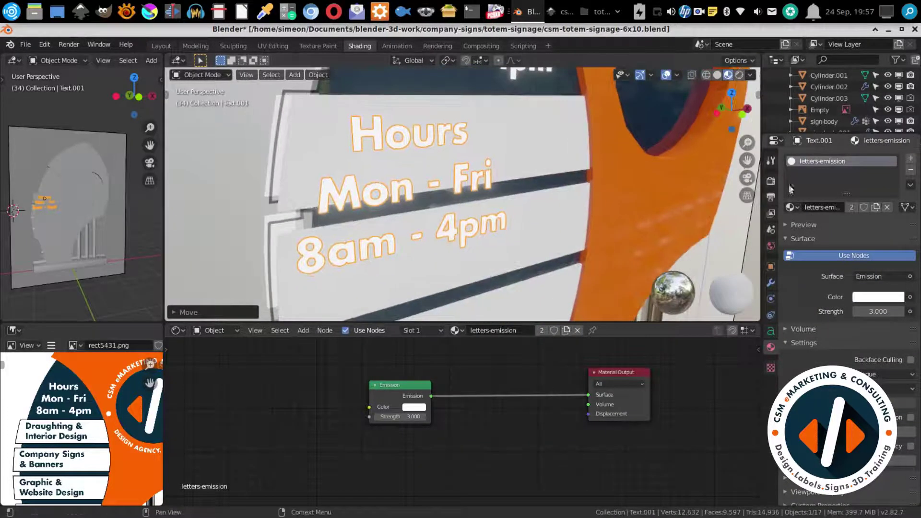
Add a dark Principled BSDF shader feeding the slat text's material output.
key(shift+s)
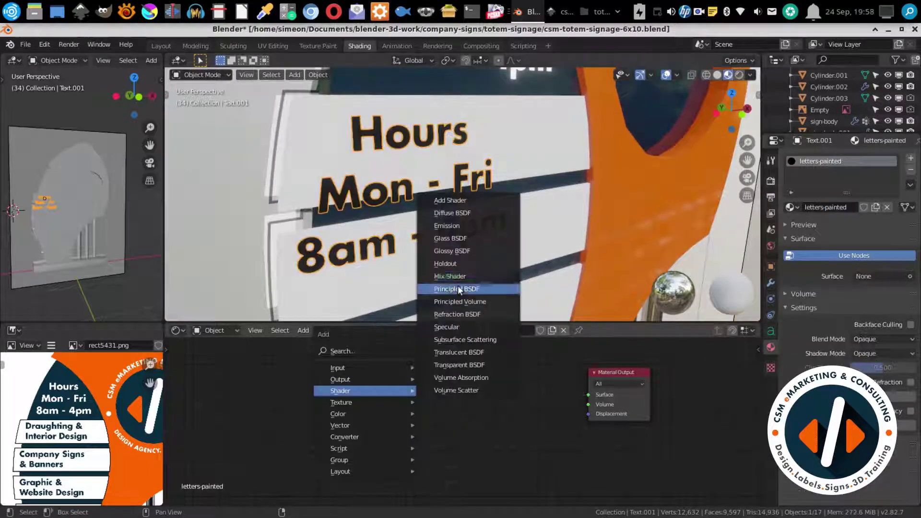
click(458, 288)
middle_drag(417, 468, 417, 438)
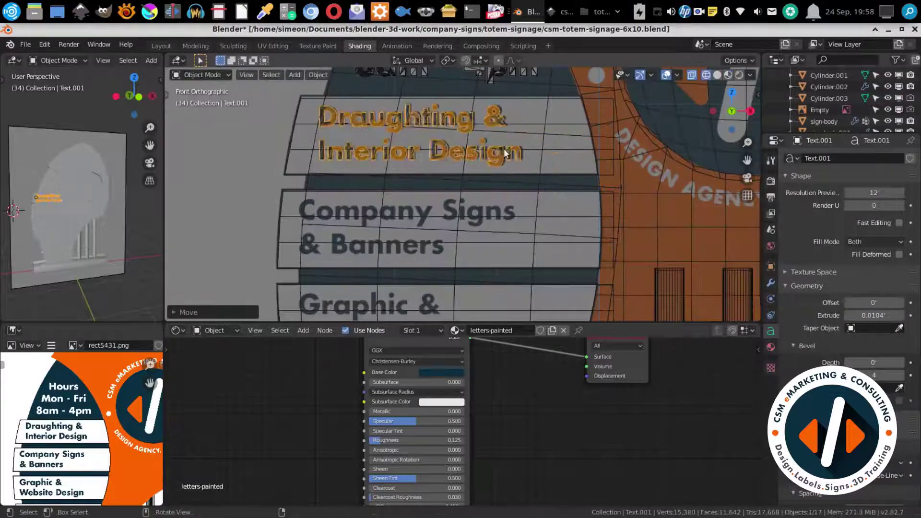
Duplicate the caption text onto the next two service slats.
scroll(504, 153, up, 2)
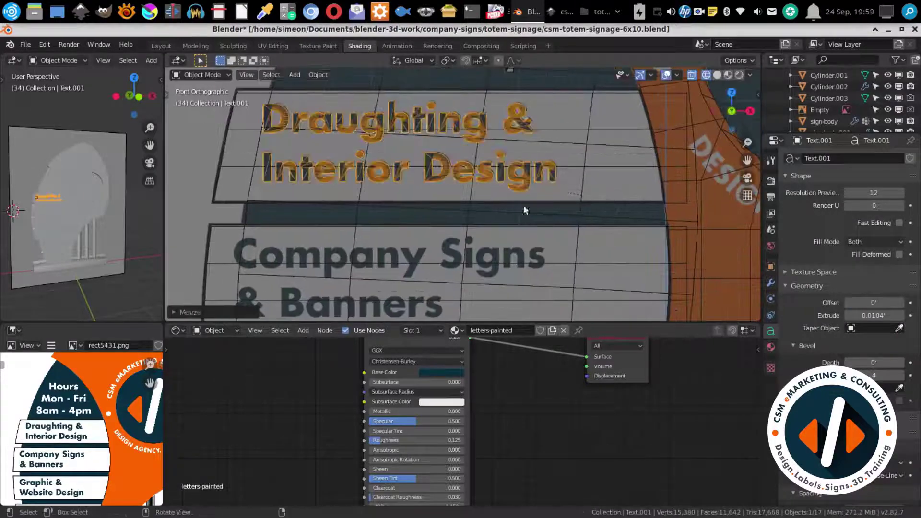
middle_drag(448, 197, 558, 214)
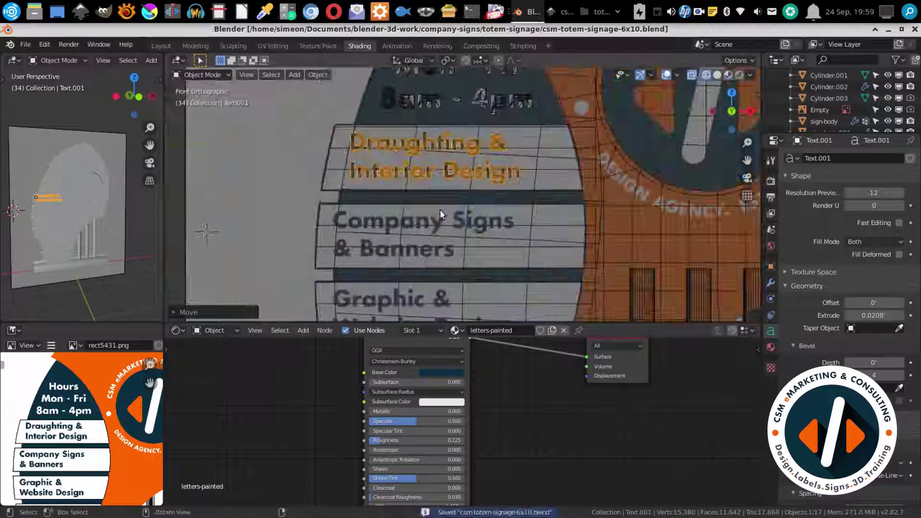
key(shift+d)
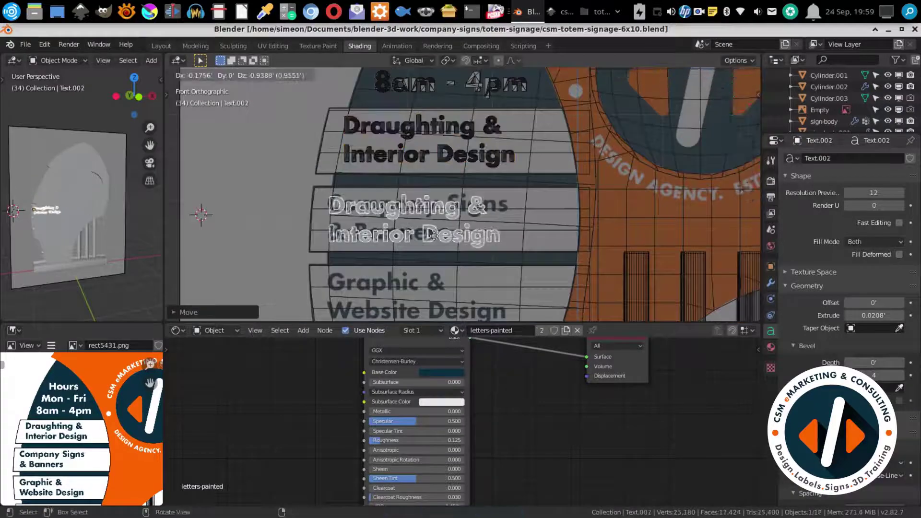
key(shift+d)
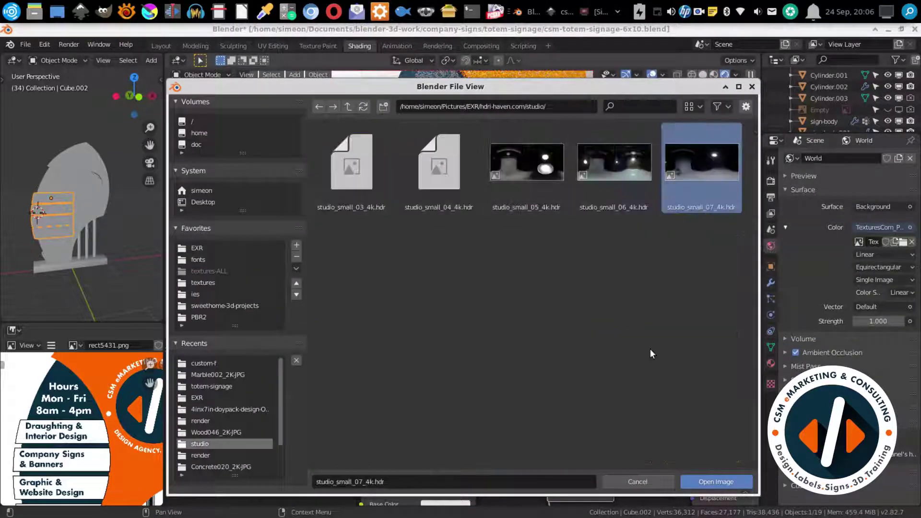
Load studio_small_07_4k.hdr as the world HDR and preview the sign in Material Preview shading.
click(705, 483)
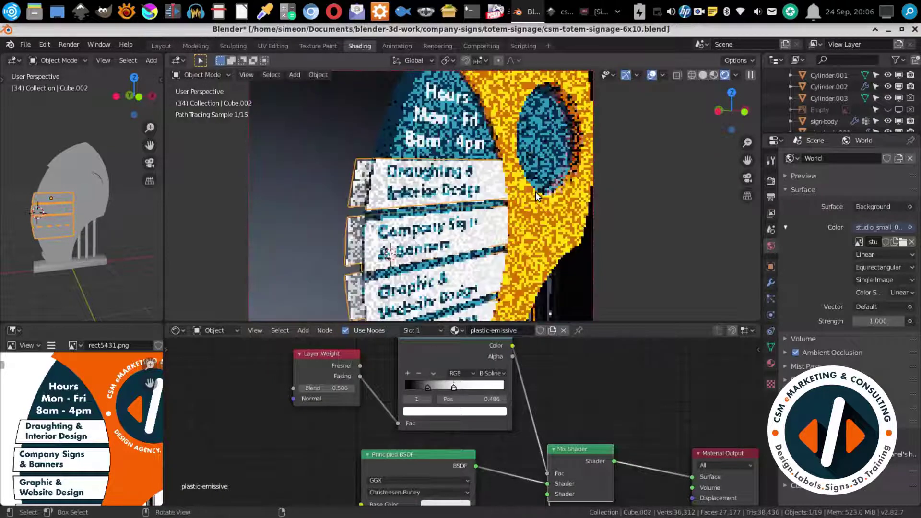
middle_drag(536, 192, 515, 191)
click(714, 74)
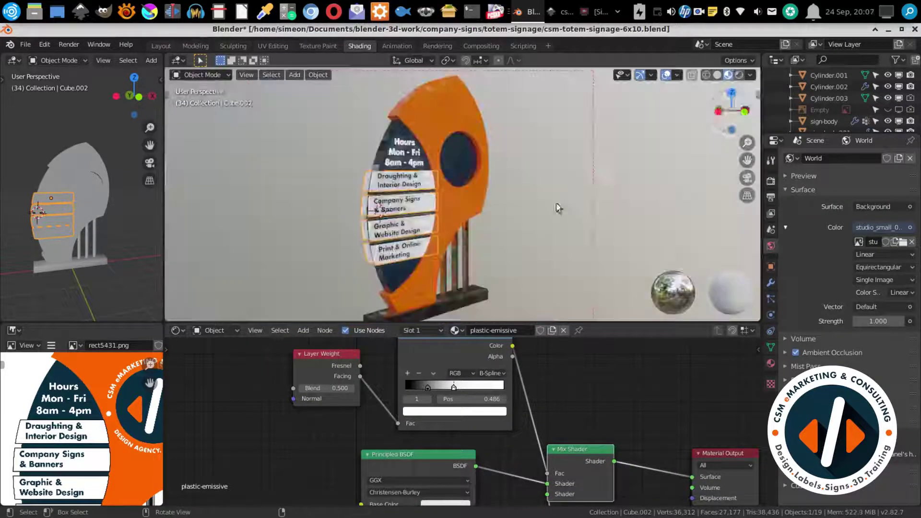
click(751, 75)
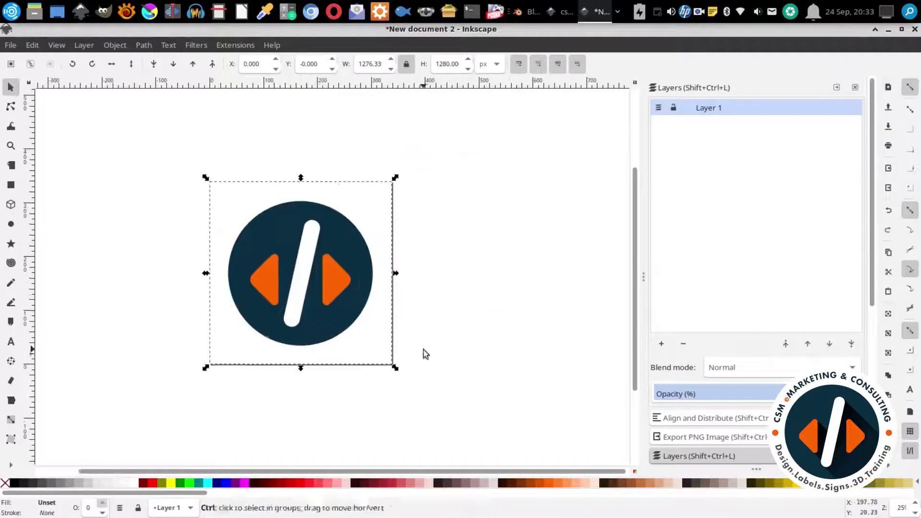
Use File > Save a Copy to write the logo emblem drawing out as an SVG.
click(57, 176)
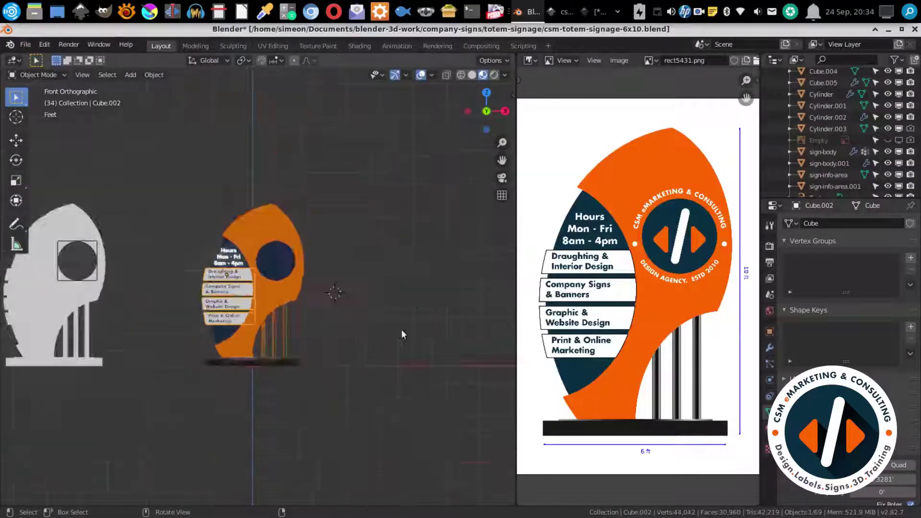
Frame the imported logo in front view and pick its path6418 part.
middle_drag(401, 329, 288, 324)
key(KP_Decimal)
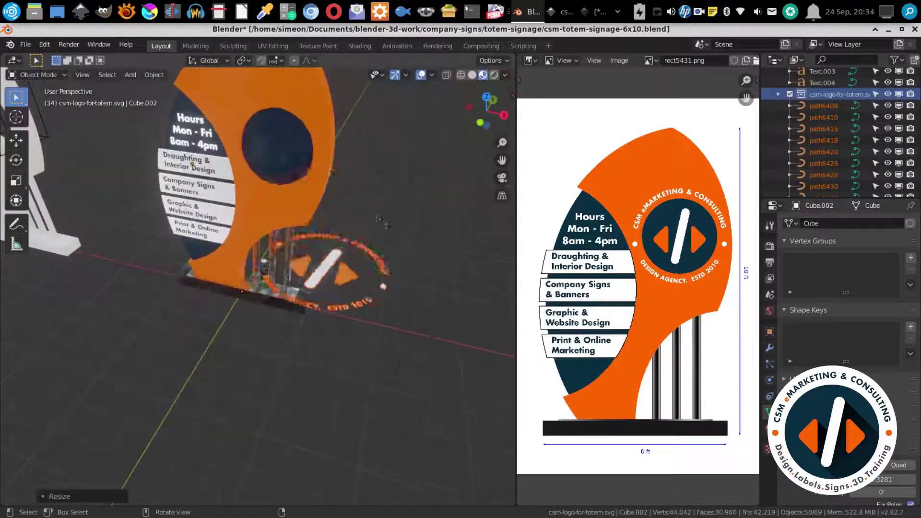
key(KP_1)
click(271, 262)
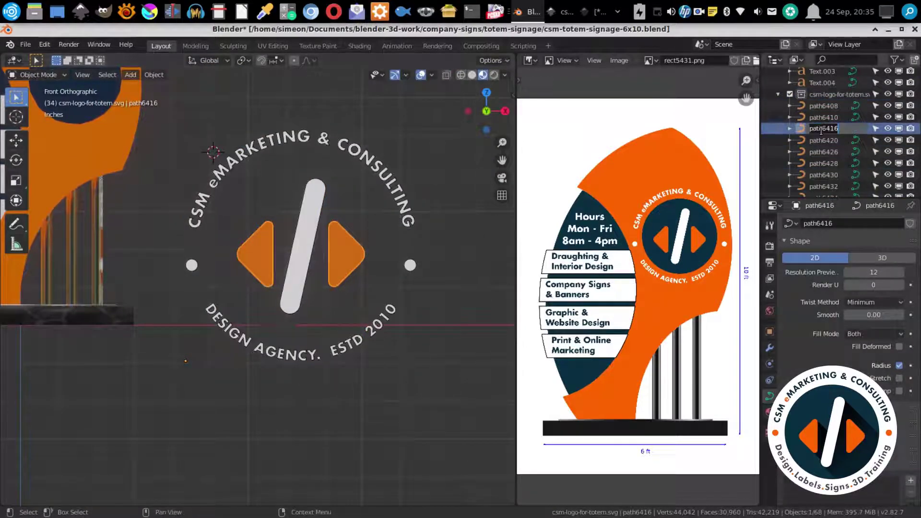
Select path6408 together with the bracket curves and save the file.
scroll(821, 166, up, 3)
click(838, 185)
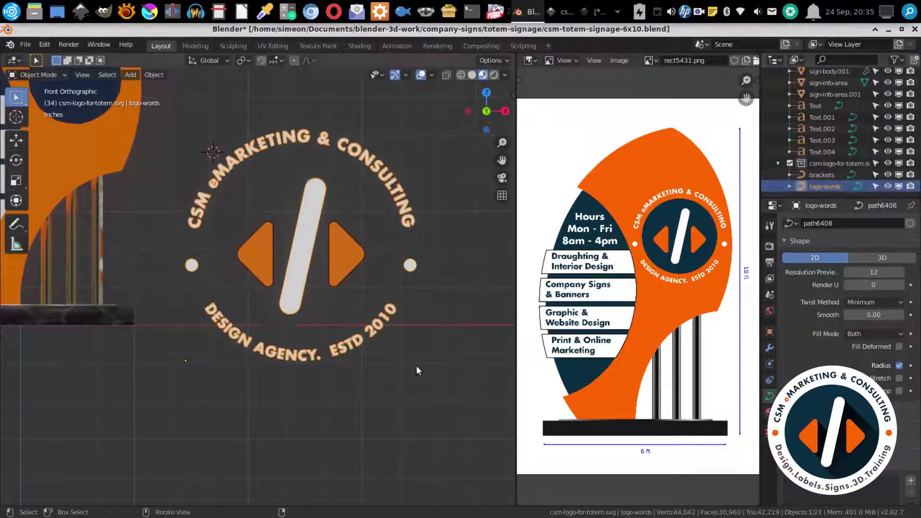
shift+click(346, 254)
right_click(288, 288)
key(Escape)
middle_drag(288, 297, 321, 316)
key(ctrl+s)
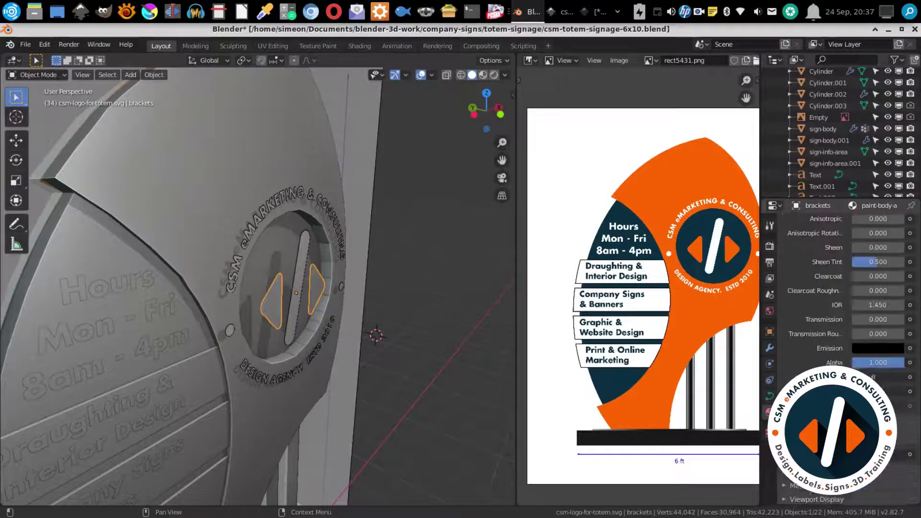
Edit the logo-words lettering curve's points, then return to Object Mode.
click(254, 230)
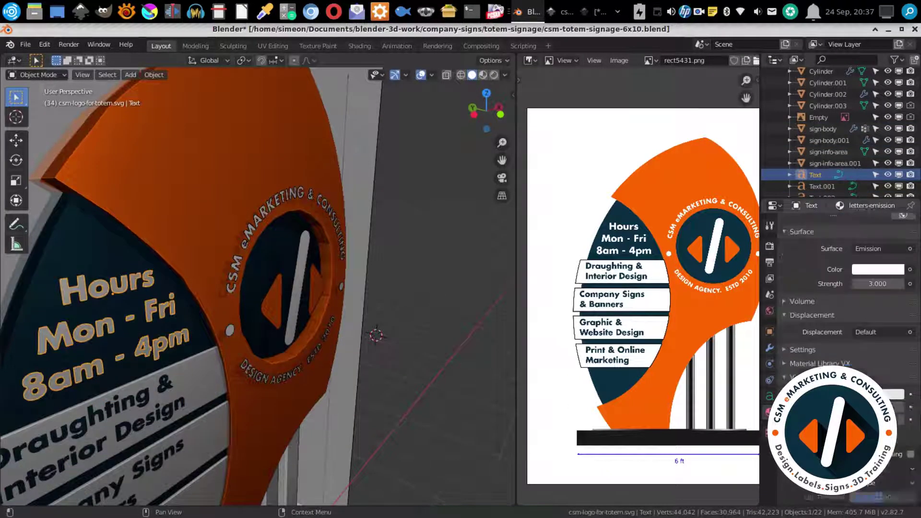
key(ctrl+Tab)
click(323, 298)
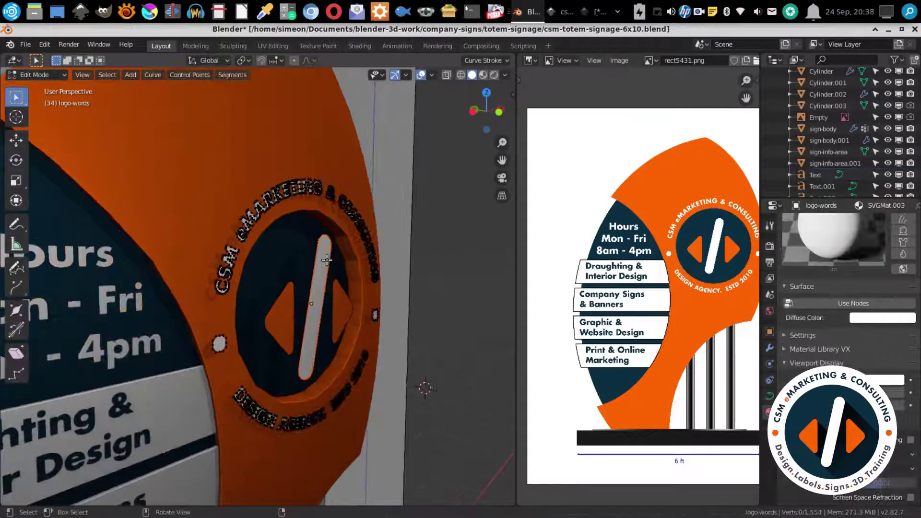
key(Tab)
scroll(298, 360, up, 3)
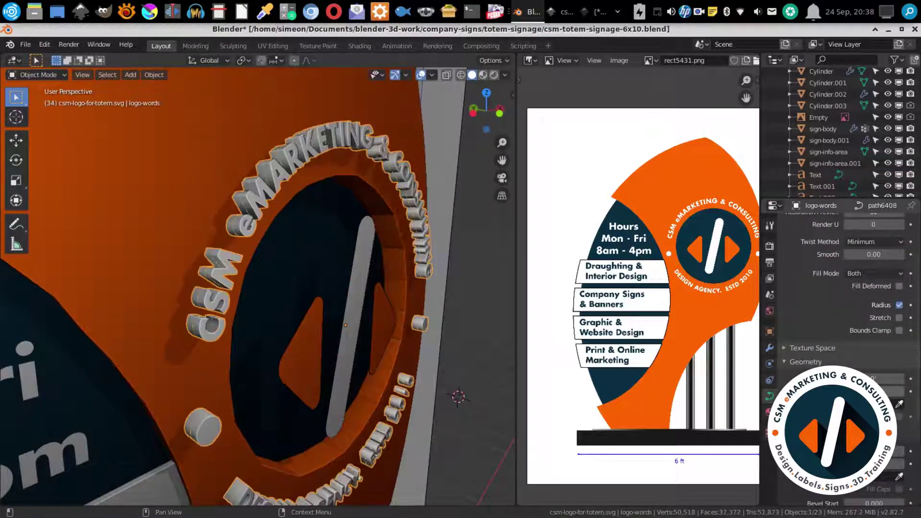
mouse_move(346, 325)
middle_down()
mouse_move(291, 304)
mouse_move(367, 309)
middle_up()
Inspect the hours text's material and save the blend file.
click(291, 304)
key(ctrl+s)
click(770, 411)
key(ctrl+s)
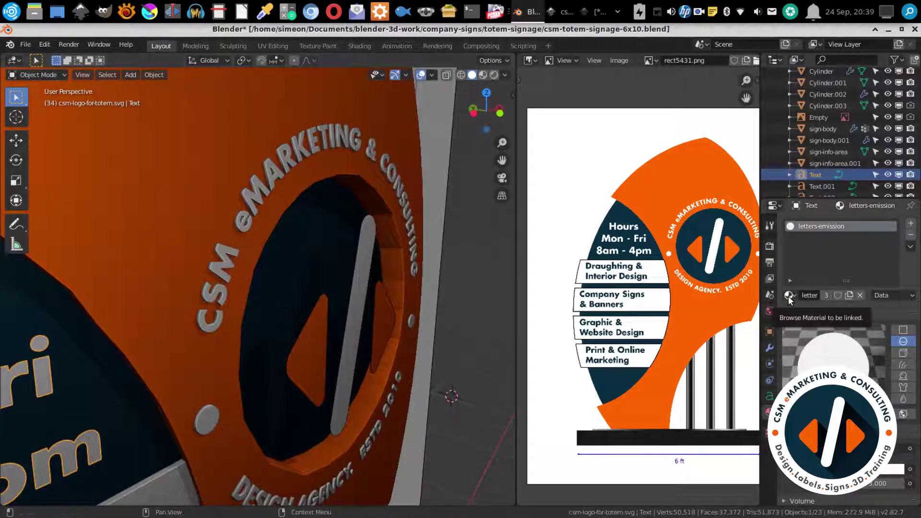
Review the slash bar's curve extrude settings and reselect it for mesh conversion.
click(350, 322)
click(769, 396)
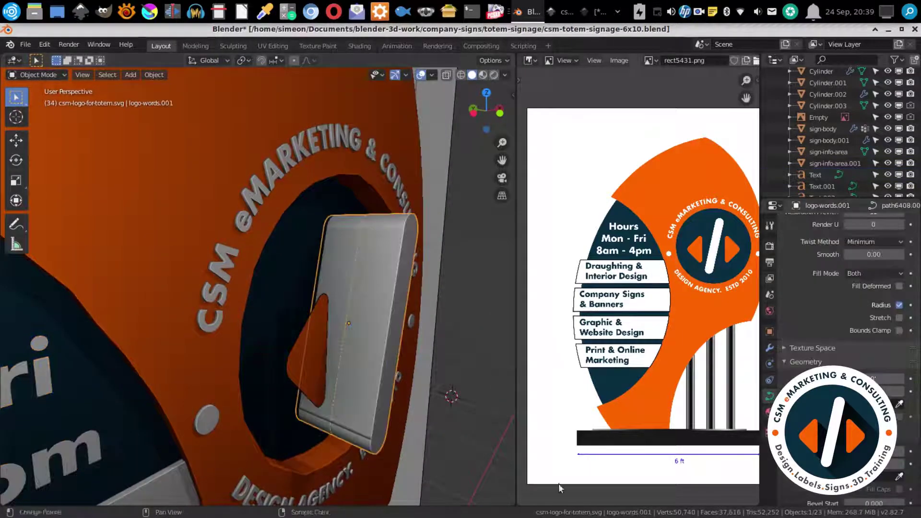
mouse_move(377, 387)
middle_down()
mouse_move(374, 308)
mouse_move(365, 298)
middle_up()
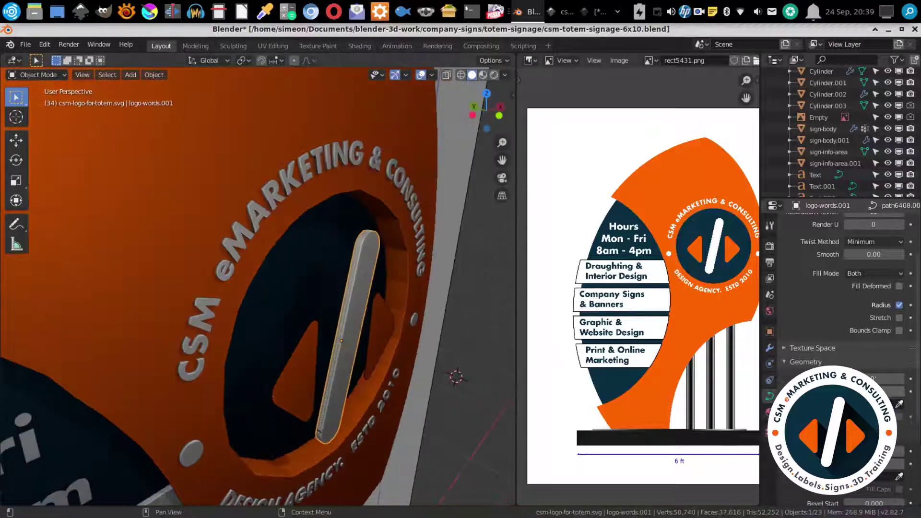
click(294, 380)
mouse_move(432, 365)
middle_down()
mouse_move(353, 360)
mouse_move(336, 336)
middle_up()
click(358, 362)
click(153, 74)
Convert the slash bar to a mesh and show its transform values in the N panel.
click(274, 390)
middle_drag(288, 384, 346, 354)
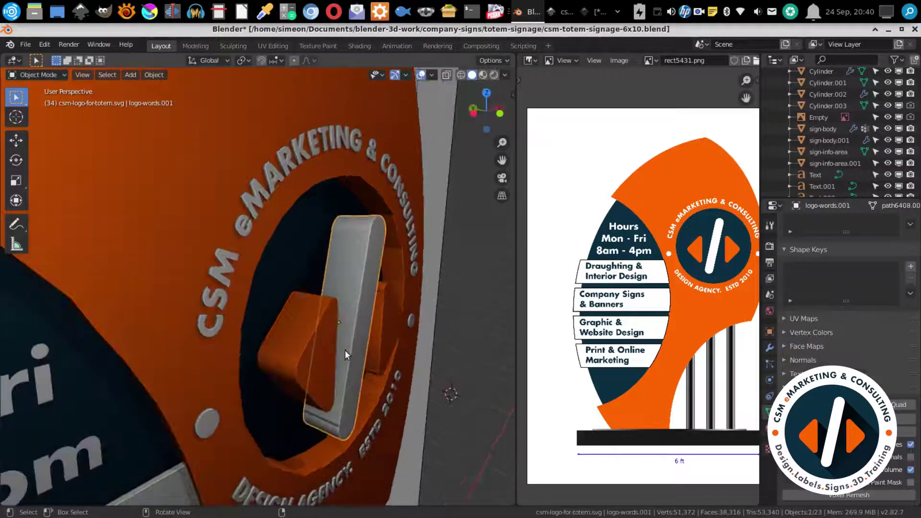
click(229, 286)
mouse_move(230, 288)
middle_down()
mouse_move(329, 342)
mouse_move(422, 297)
middle_up()
click(338, 336)
key(n)
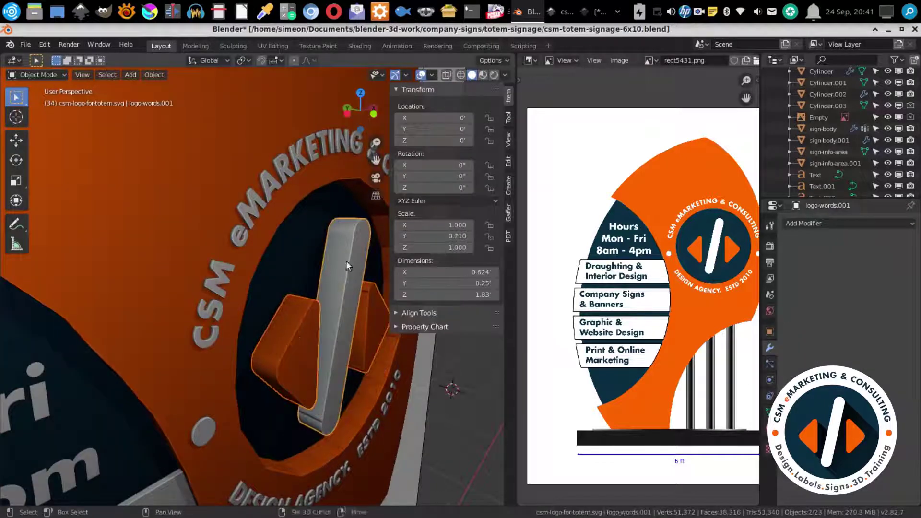
mouse_move(347, 261)
shift+middle_down()
mouse_move(269, 326)
mouse_move(286, 330)
shift+middle_up()
scroll(268, 326, up, 2)
Isolate the grey slash piece in local view and save the file.
click(253, 343)
click(286, 330)
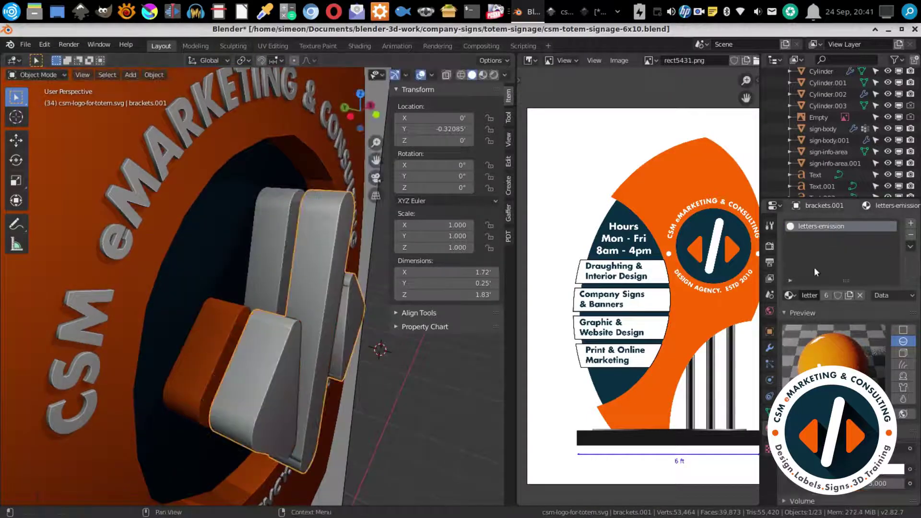
middle_drag(460, 314, 278, 374)
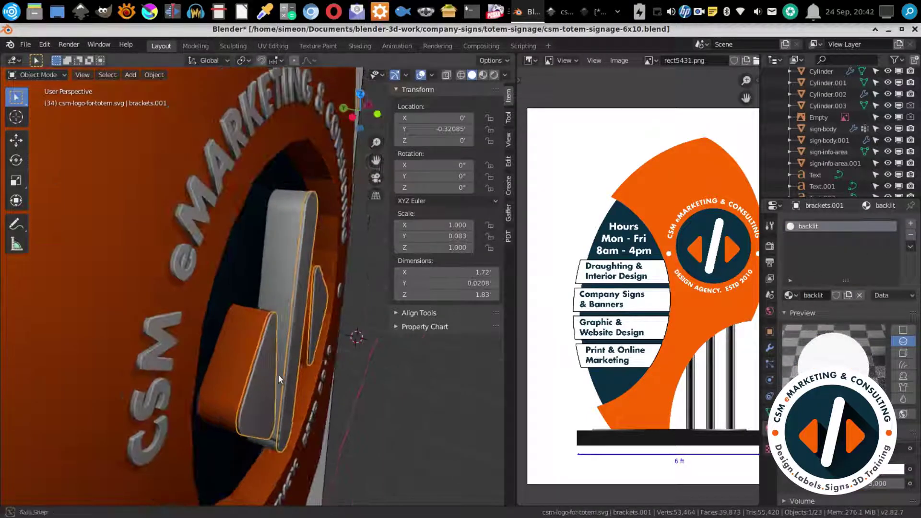
drag(279, 374, 244, 349)
scroll(244, 348, up, 3)
middle_drag(149, 355, 214, 312)
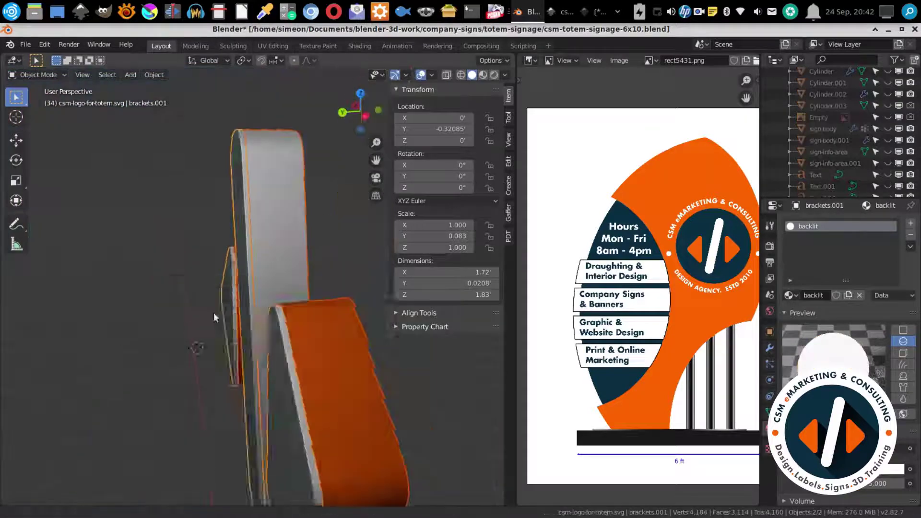
shift+click(214, 312)
key(KP_Divide)
key(ctrl+s)
Run Origin to Geometry on the grey slash piece's mesh.
key(Tab)
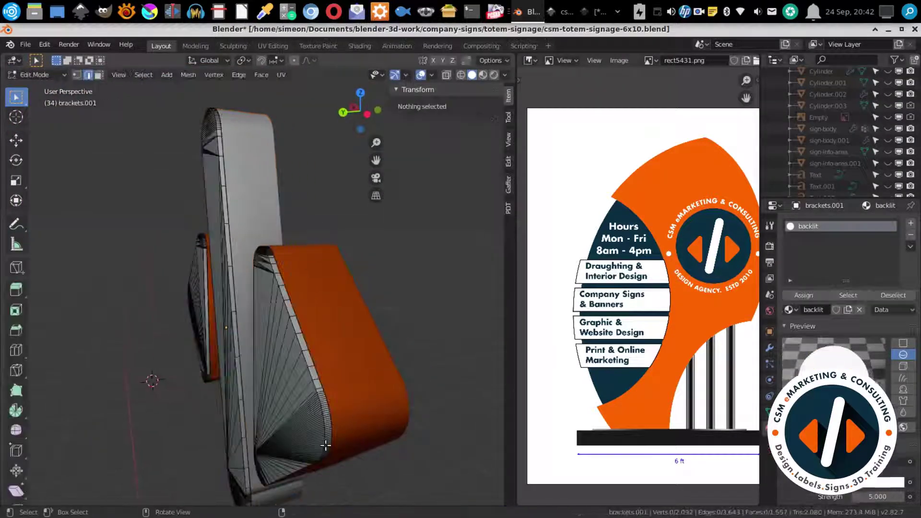
right_click(288, 423)
key(Escape)
key(F3)
text(Origin to Geometry)
key(Return)
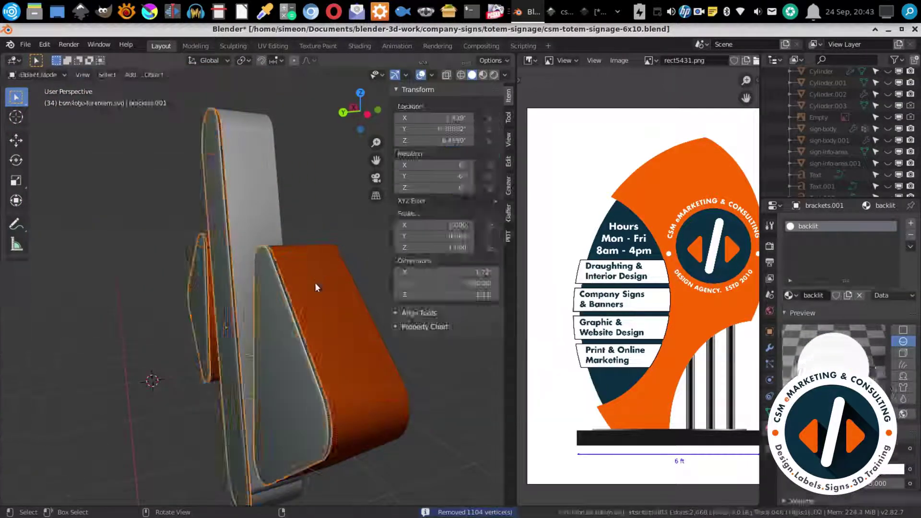
key(ctrl+Tab)
Shrink the slash piece's surfaces along their normals to make it thinner.
key(Tab)
key(ctrl+s)
key(Tab)
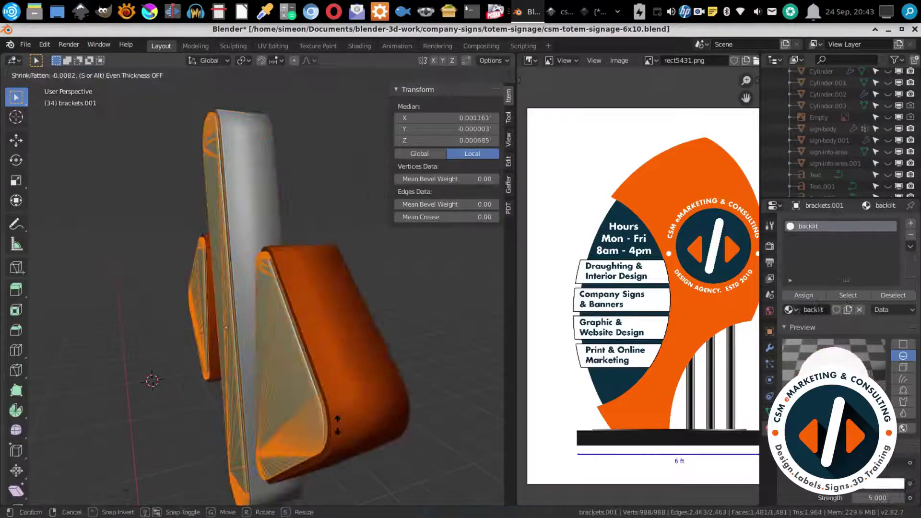
mouse_move(300, 384)
middle_down()
mouse_move(286, 365)
mouse_move(306, 424)
middle_up()
key(Tab)
key(g)
key(y)
click(279, 324)
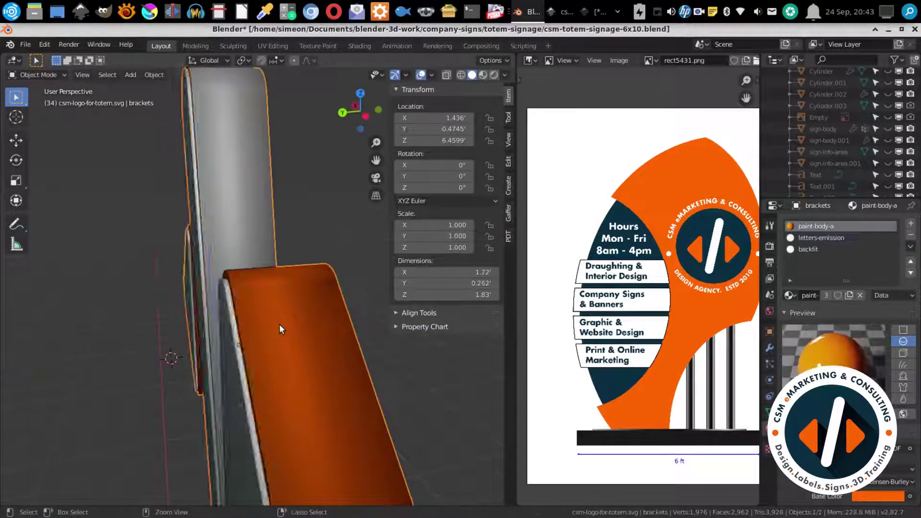
Move the orange chevron brackets back along Y into the logo ring and save.
click(276, 325)
scroll(207, 324, up, 5)
key(g)
key(y)
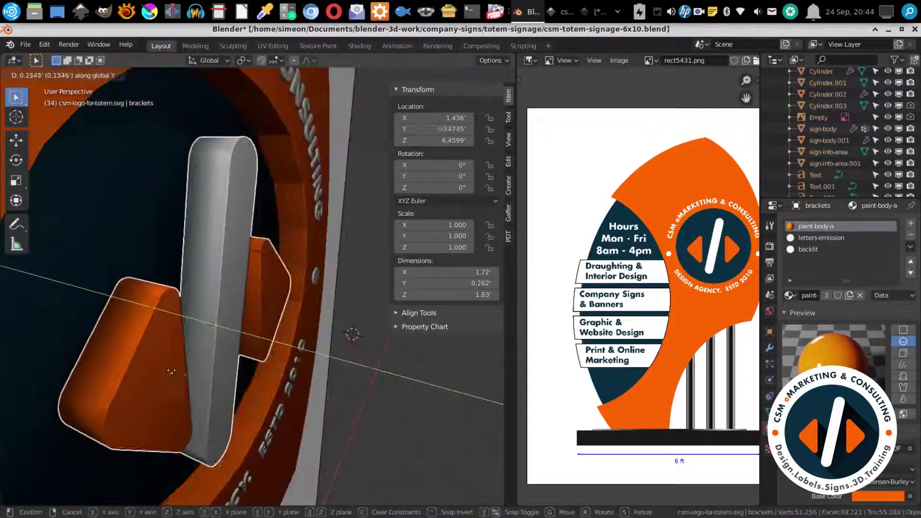
click(183, 368)
key(ctrl+s)
middle_drag(133, 316, 233, 335)
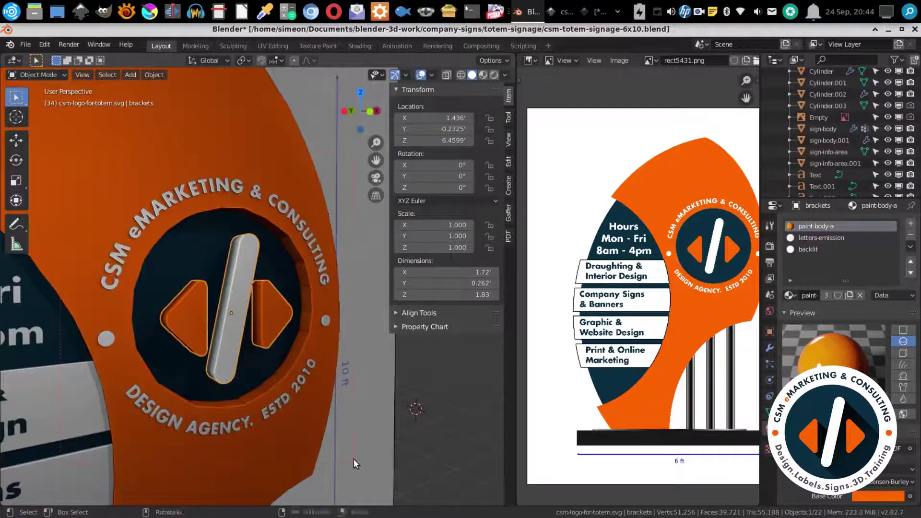
Preview the logo in Rendered shading, then return to Solid view.
key(z)
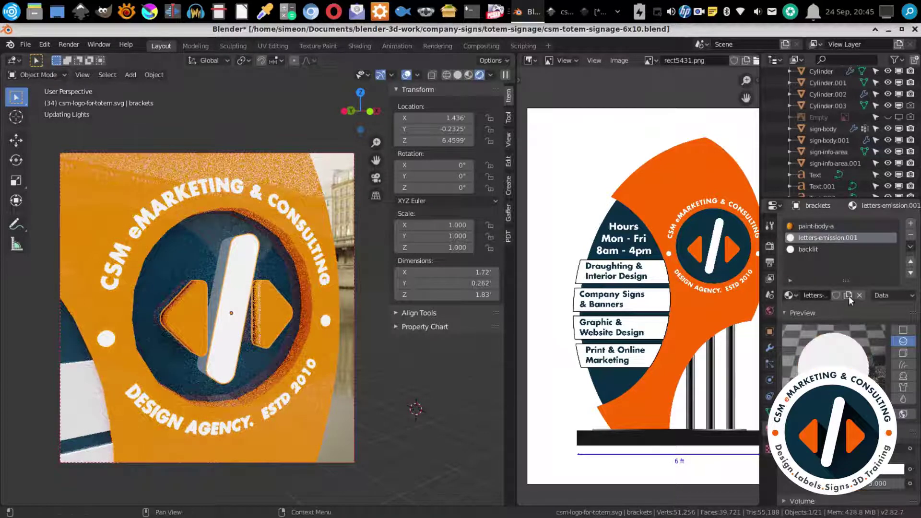
scroll(294, 240, up, 5)
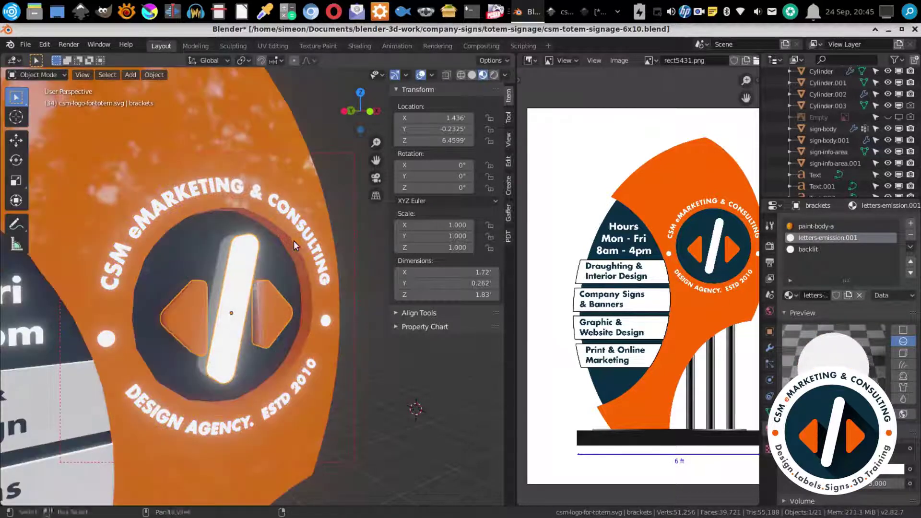
key(z)
middle_drag(225, 336, 220, 324)
Examine the bracket mesh in Edit Mode from an orthographic side view.
key(Tab)
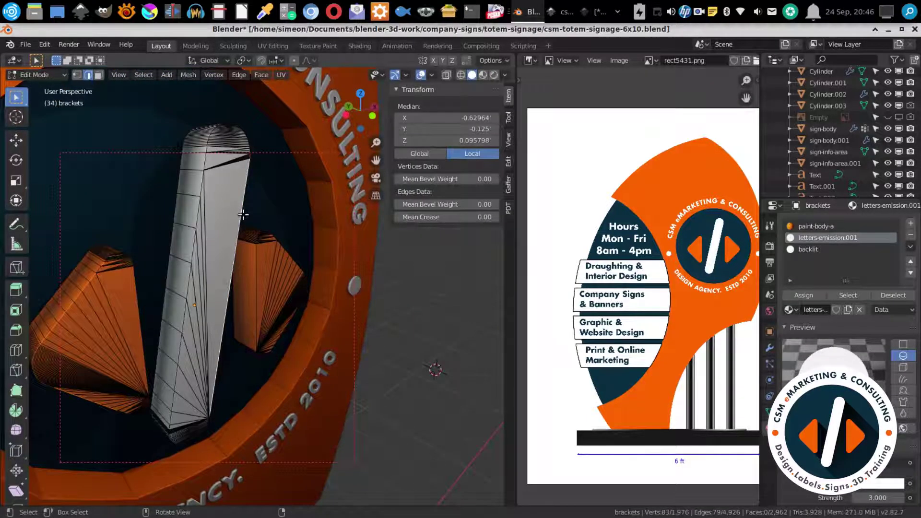
middle_drag(243, 214, 233, 223)
key(Tab)
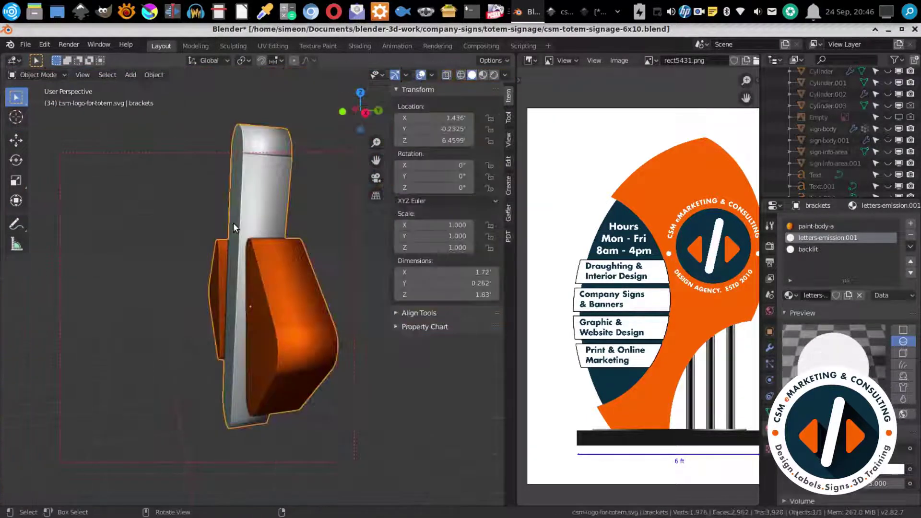
key(grave)
click(312, 218)
key(Tab)
mouse_move(232, 218)
middle_down()
mouse_move(244, 284)
mouse_move(206, 252)
middle_up()
Circle-select bracket edges in edge mode, then return to Object Mode and save.
key(2)
key(c)
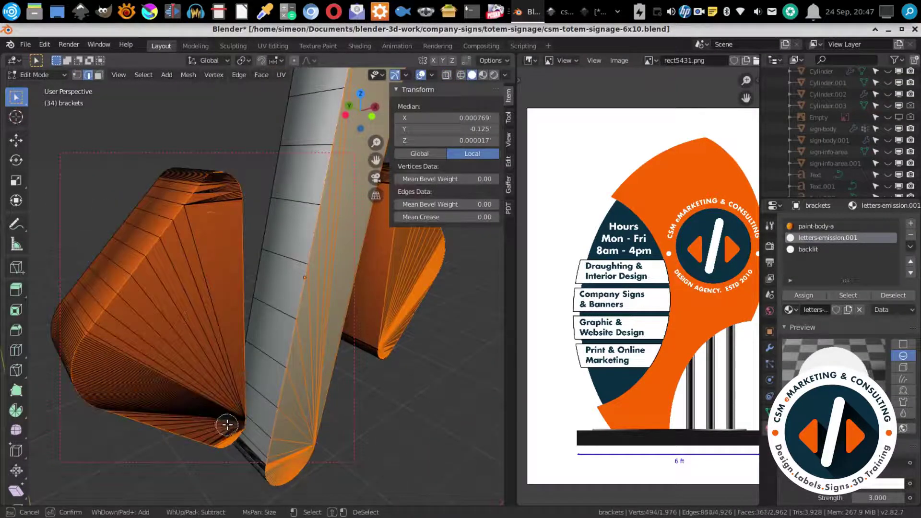
key(Escape)
key(Tab)
middle_drag(185, 267, 269, 307)
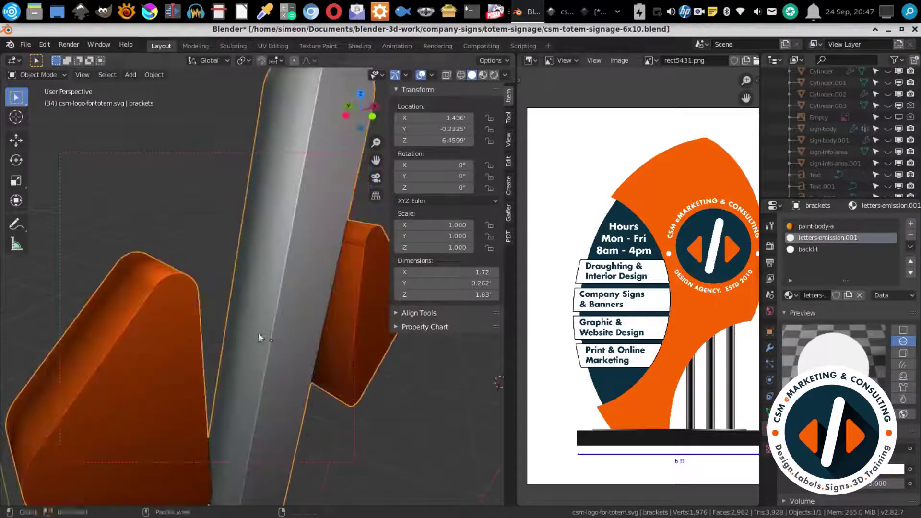
key(ctrl+s)
Add a Remesh modifier to the brackets, then undo it back to the original mesh.
click(770, 347)
click(848, 224)
click(815, 298)
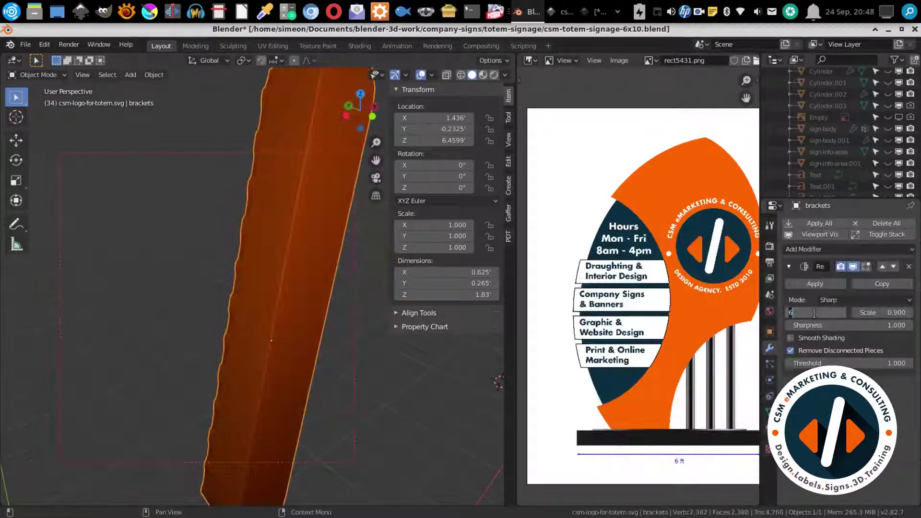
key(Return)
key(ctrl+z)
key(ctrl+z)
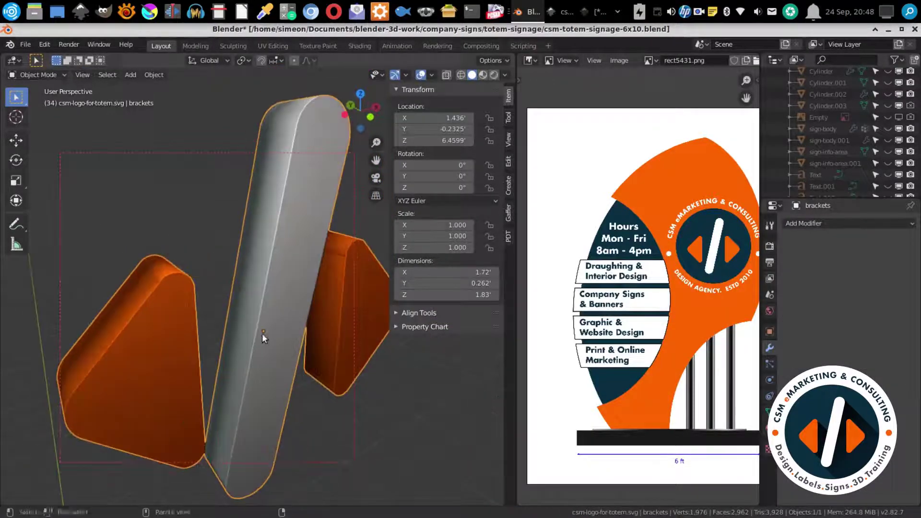
key(ctrl+z)
Set the brackets' Bevel modifier width to 0.04167' for rounded edges.
key(Return)
scroll(251, 301, up, 4)
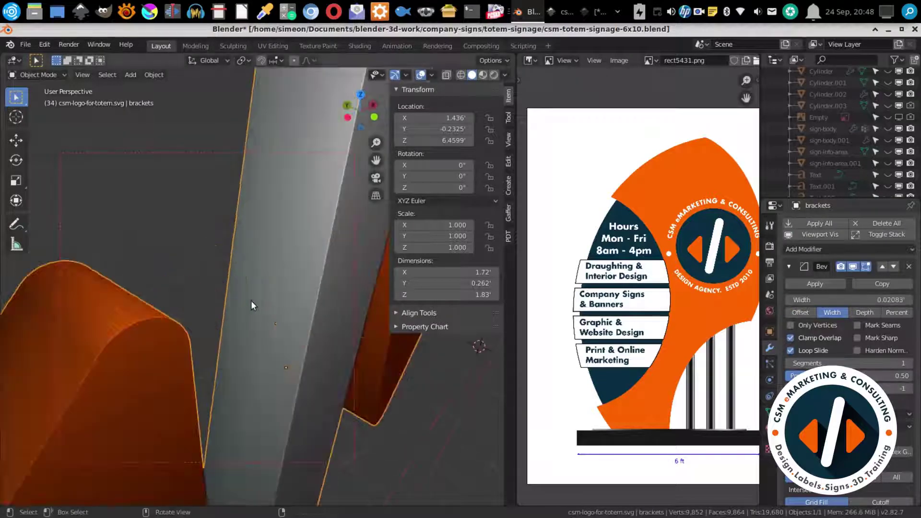
scroll(269, 335, down, 2)
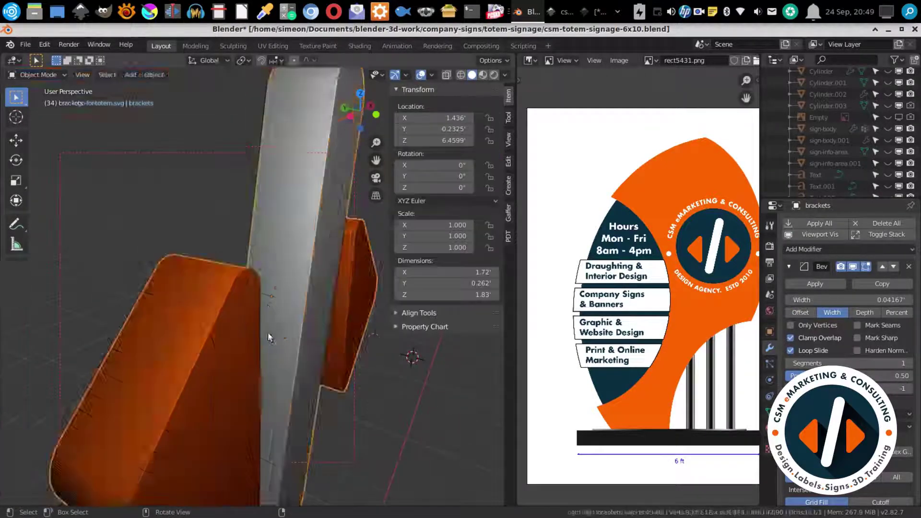
key(ctrl+r)
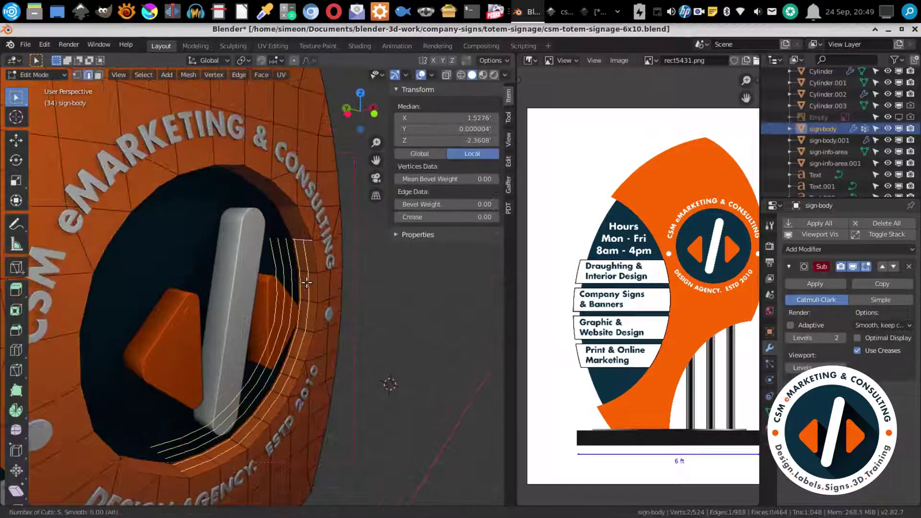
Add a loop cut around the ring opening and try splitting a rim edge, then undo it.
click(306, 283)
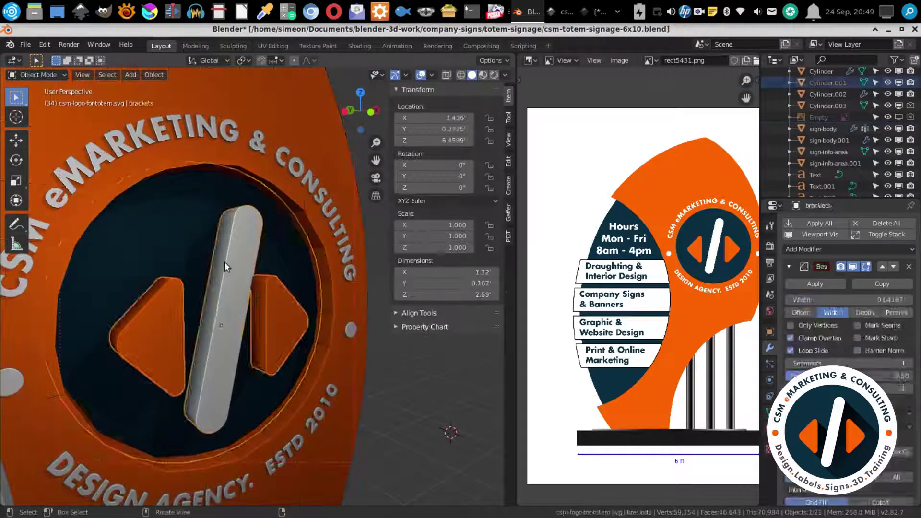
middle_drag(307, 282, 170, 333)
key(Escape)
scroll(168, 335, up, 3)
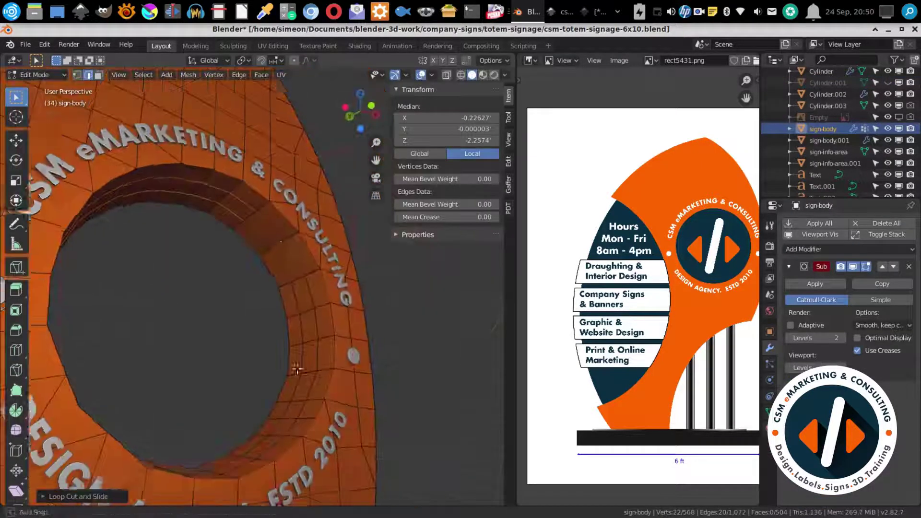
key(a)
scroll(274, 249, up, 2)
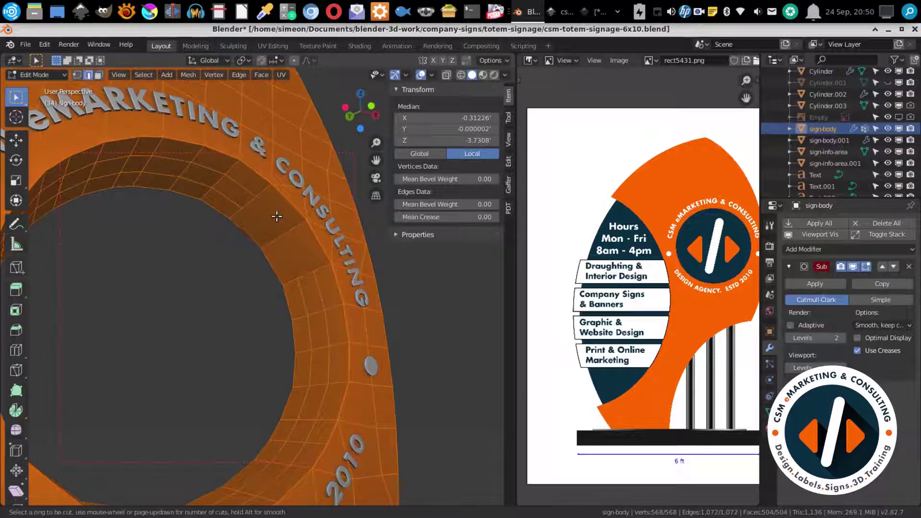
click(257, 201)
key(1)
scroll(250, 267, up, 2)
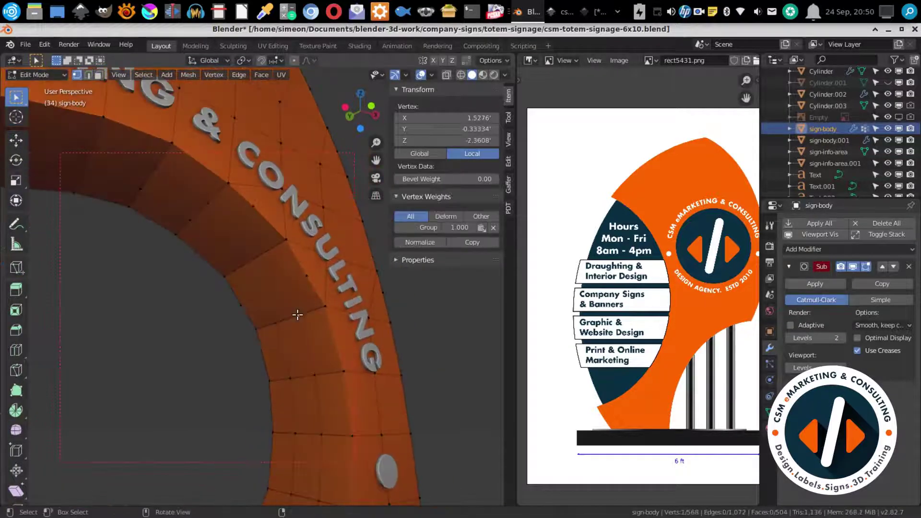
right_click(264, 253)
click(264, 254)
key(ctrl+z)
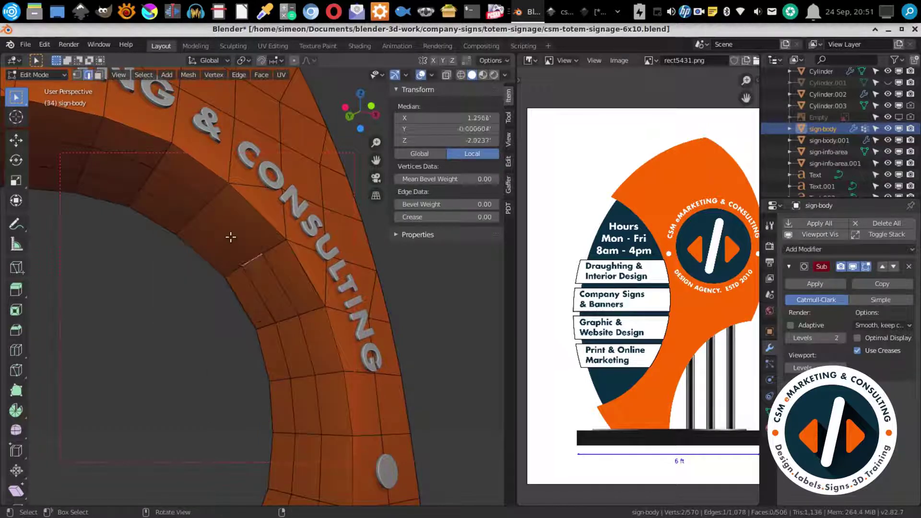
Delete a face on the inner ring and merge overlapping vertices across the whole mesh.
key(x)
click(218, 187)
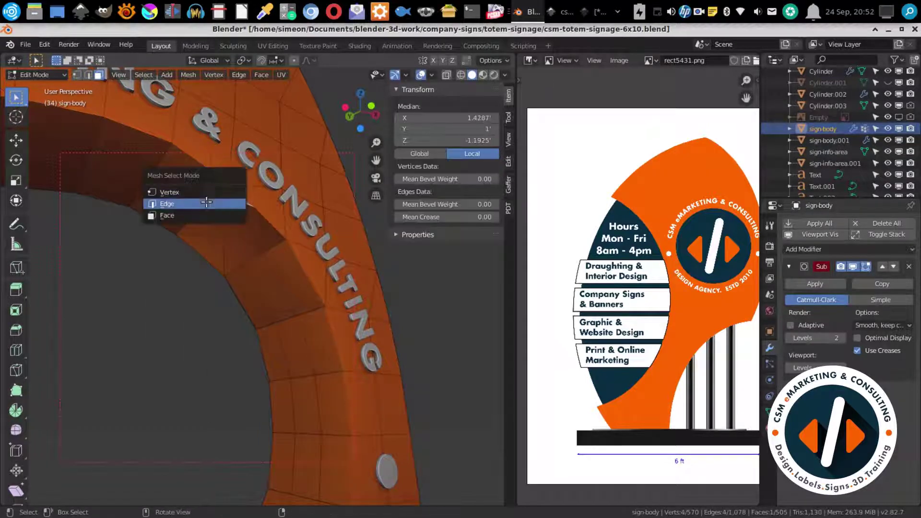
key(a)
key(F3)
text(merge)
key(Return)
Fill the hole's edge with a new face, then delete another face to reopen it.
middle_drag(258, 309, 244, 301)
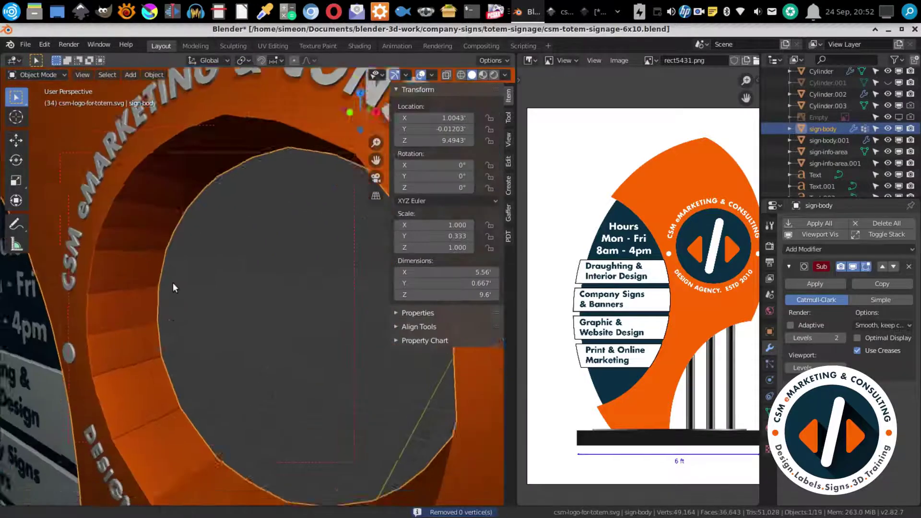
alt+click(225, 359)
right_click(181, 190)
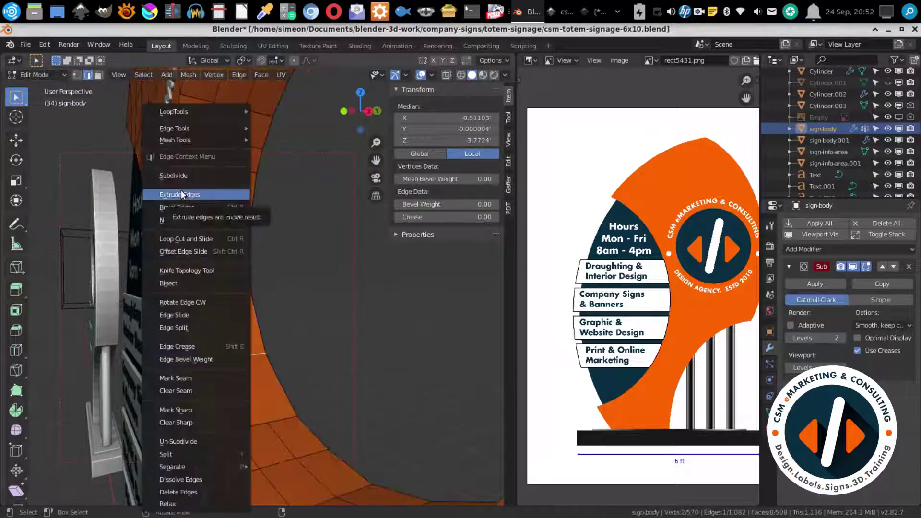
click(186, 399)
key(3)
key(x)
click(248, 395)
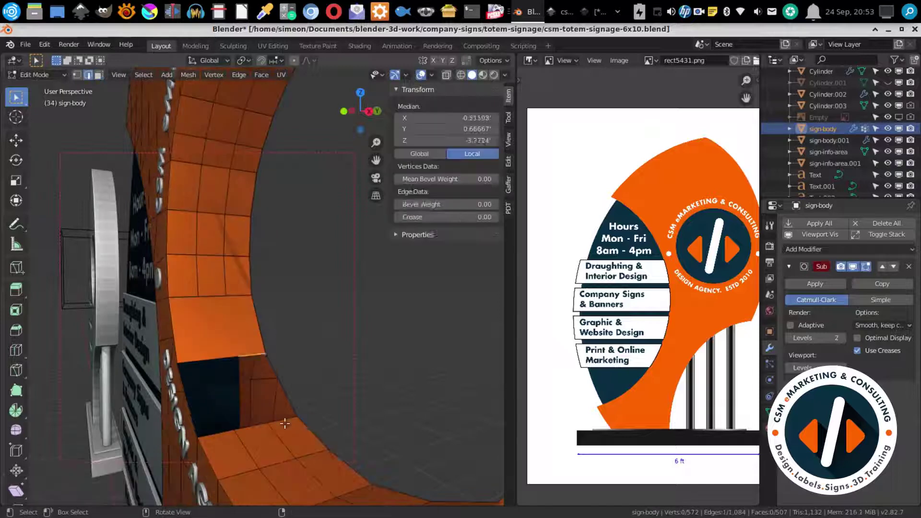
Add two loop cuts around the ring and select that band of faces for a material.
click(222, 363)
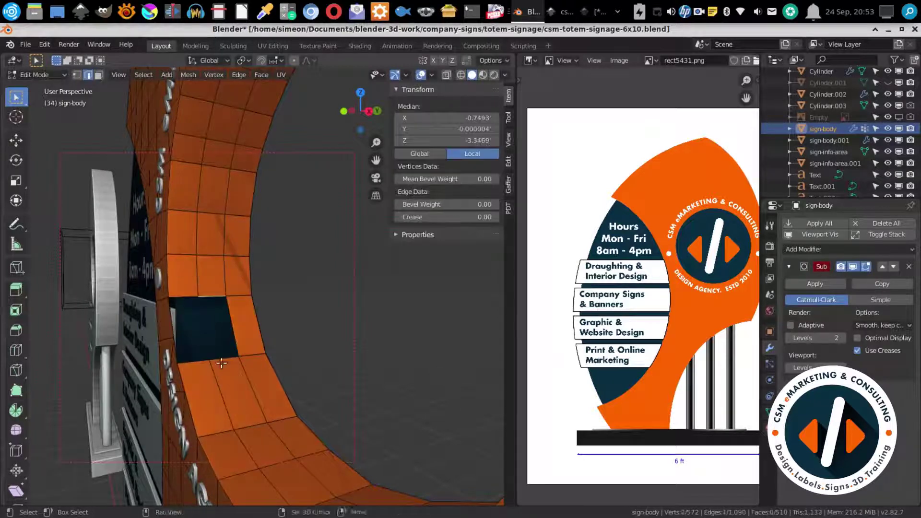
middle_drag(221, 343, 264, 290)
key(ctrl+r)
click(264, 289)
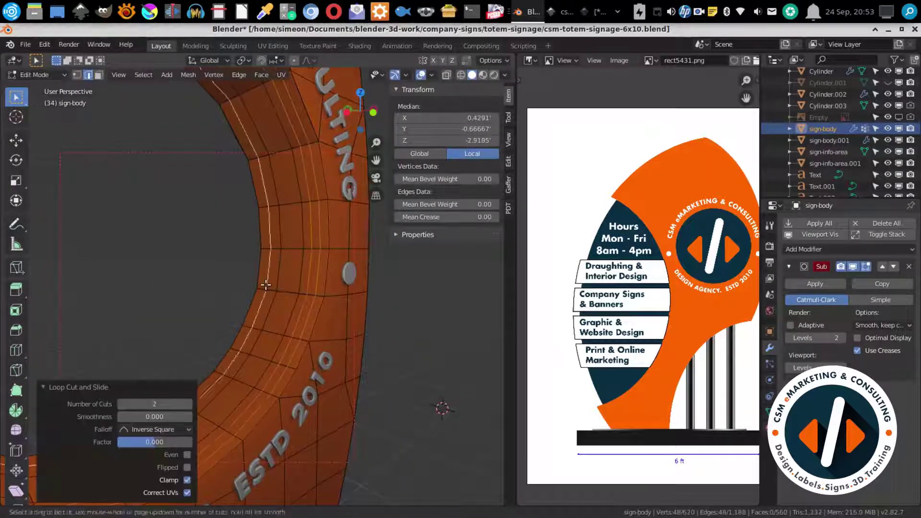
key(3)
alt+click(264, 290)
click(770, 311)
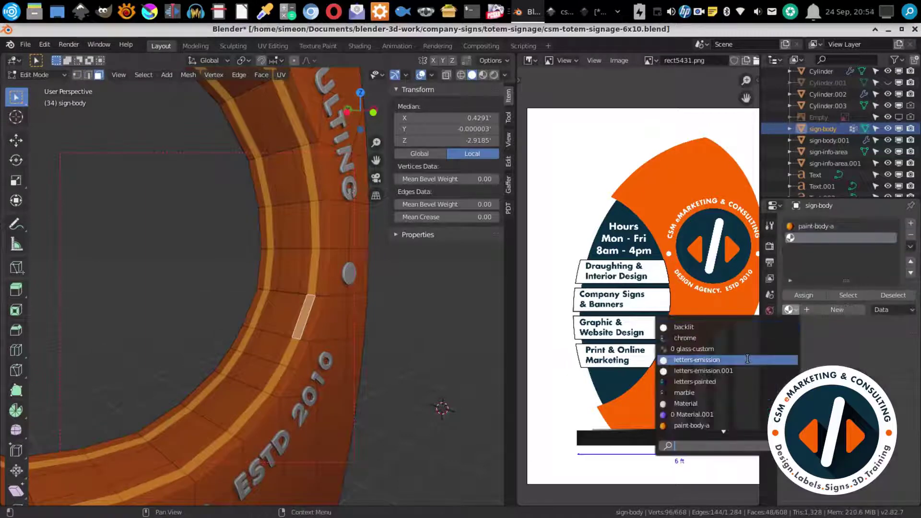
click(696, 324)
Leave Edit Mode and view the logo in Rendered shading from Front Orthographic.
key(Tab)
middle_drag(278, 257, 255, 315)
scroll(255, 315, up, 4)
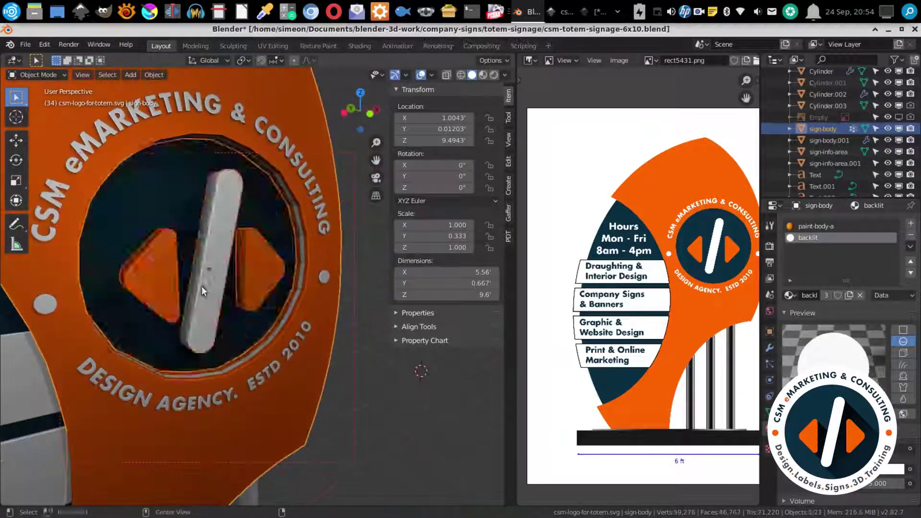
mouse_move(201, 286)
middle_down()
mouse_move(232, 337)
mouse_move(214, 261)
mouse_move(129, 321)
mouse_move(202, 297)
middle_up()
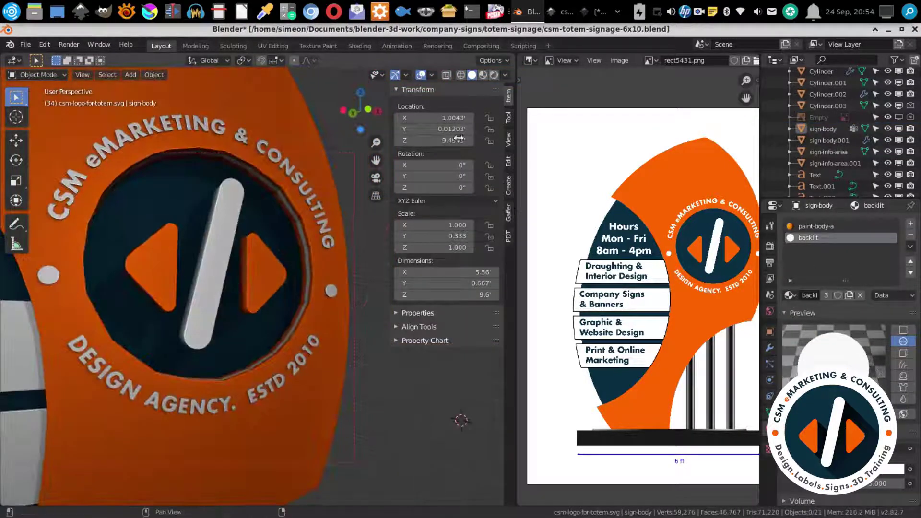
key(z)
key(KP_1)
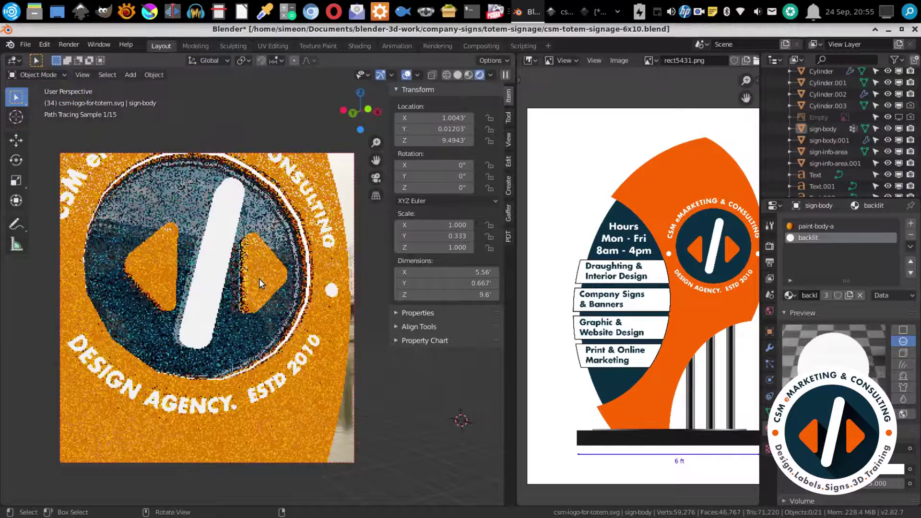
Review the rendered logo from the front, then return to Solid shading.
middle_drag(195, 267, 226, 230)
key(KP_1)
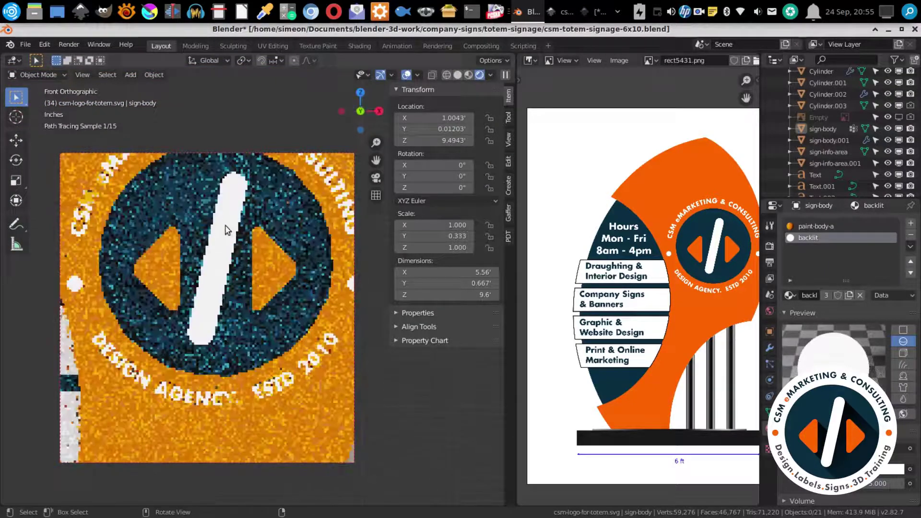
click(770, 246)
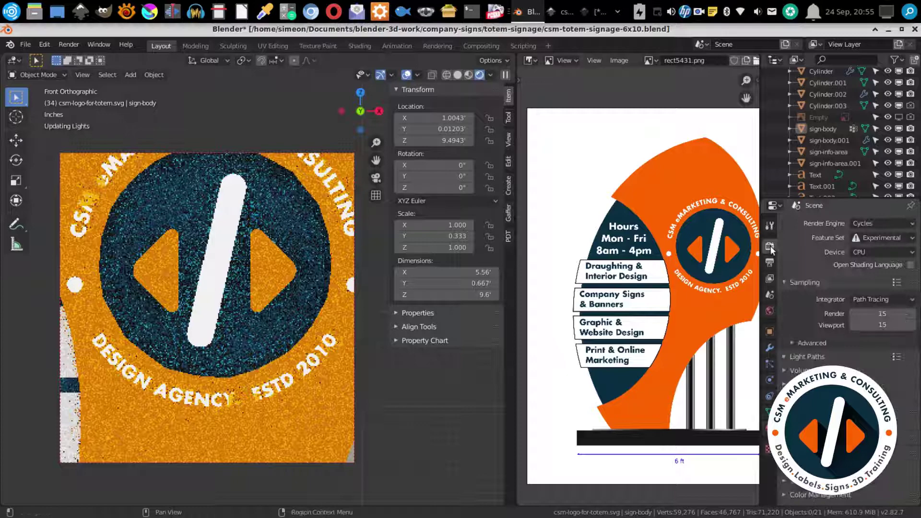
click(457, 75)
mouse_move(240, 288)
middle_down()
mouse_move(299, 360)
mouse_move(470, 79)
middle_up()
In Edit Mode, bevel the edges around the logo hole rim with Ctrl+B.
key(Tab)
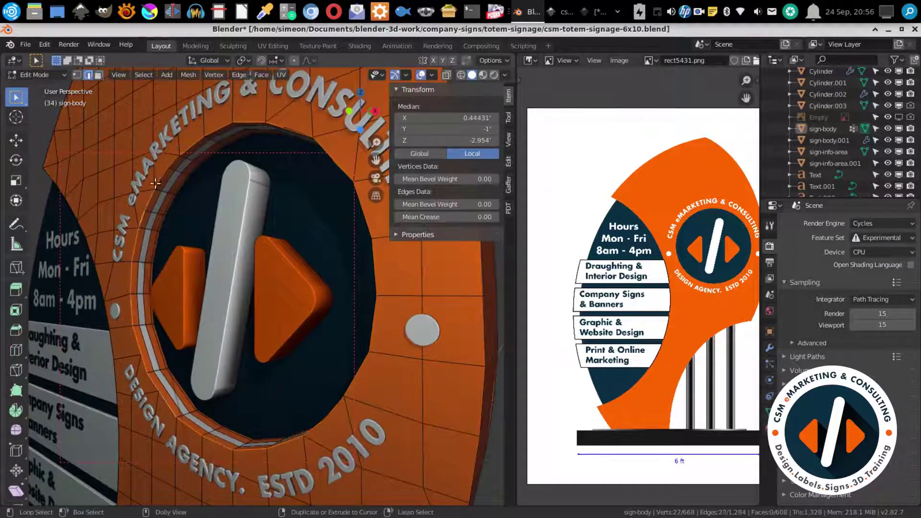
scroll(155, 183, up, 3)
key(ctrl+b)
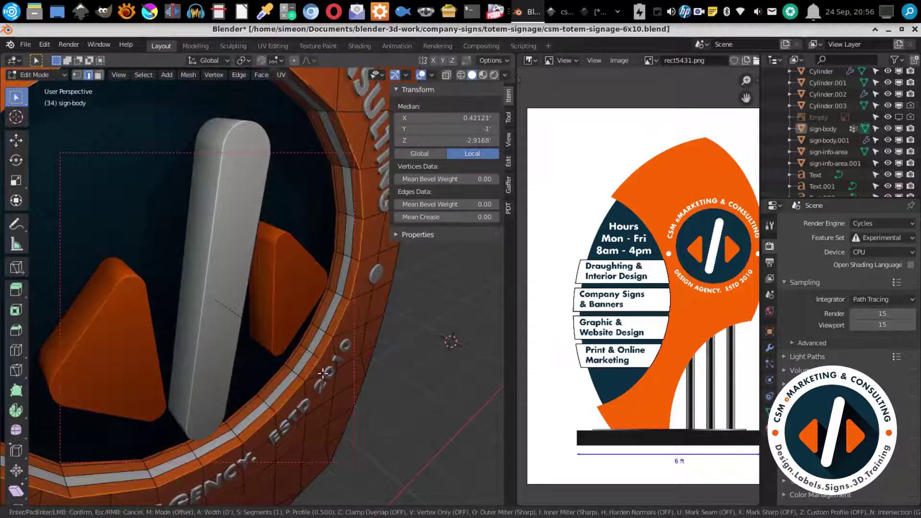
key(Escape)
middle_drag(422, 433, 312, 283)
scroll(290, 272, up, 2)
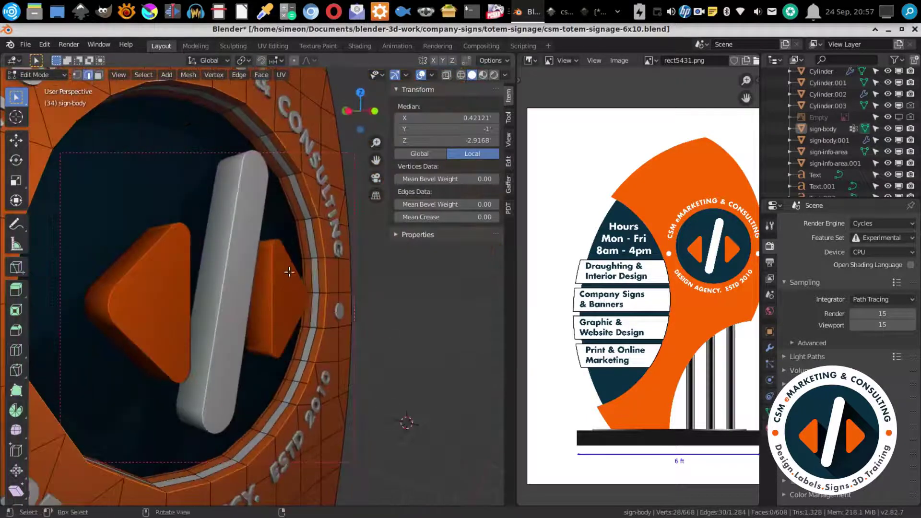
Select the bevelled rim faces and inspect them with the material settings shown.
click(98, 75)
click(769, 429)
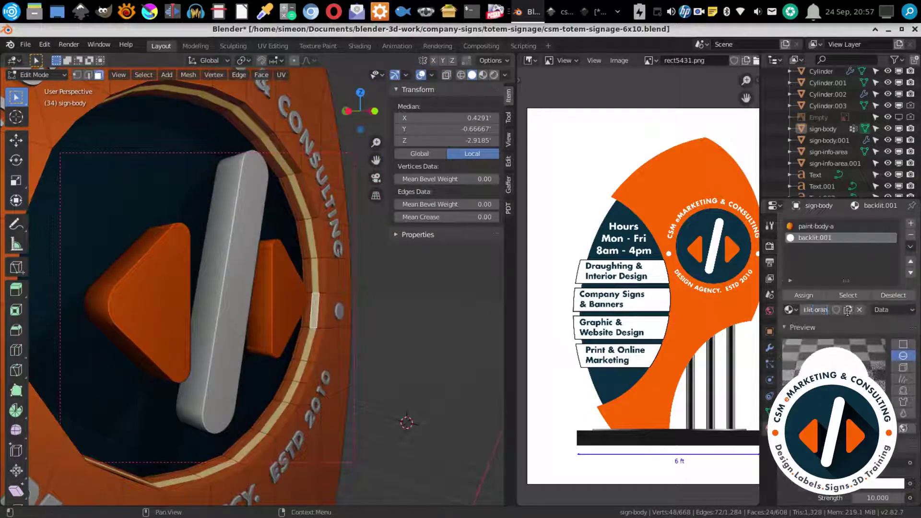
mouse_move(336, 365)
middle_down()
mouse_move(226, 354)
mouse_move(397, 364)
middle_up()
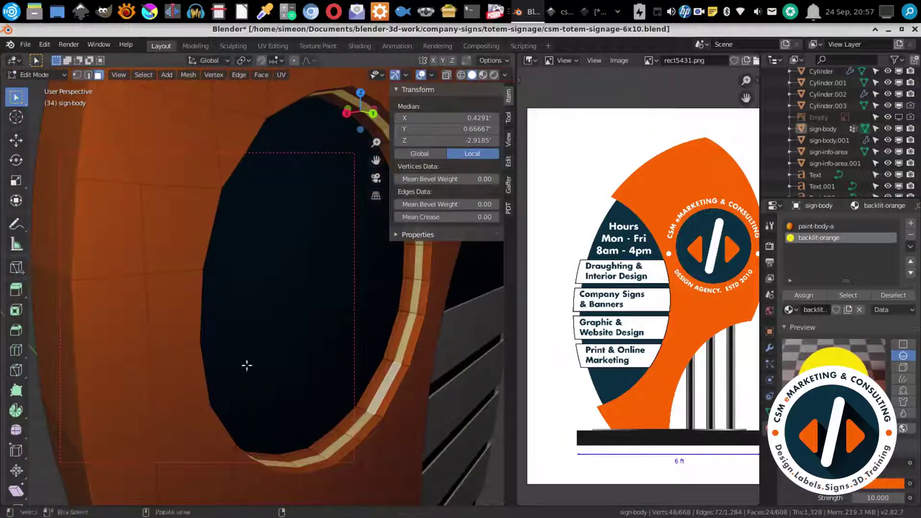
middle_drag(247, 366, 288, 360)
scroll(263, 370, down, 5)
scroll(356, 348, up, 5)
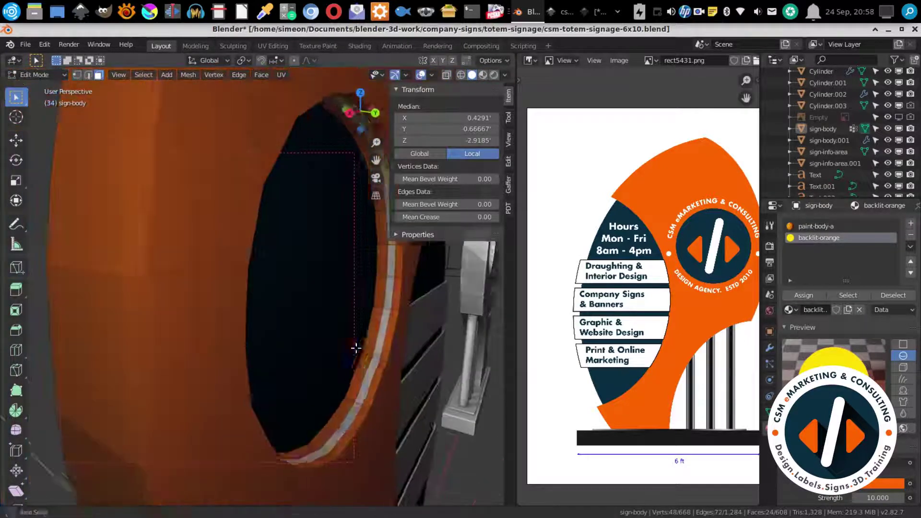
Leave Edit Mode and switch to Material Preview so the backlit-orange ring glows.
key(Tab)
scroll(356, 348, down, 5)
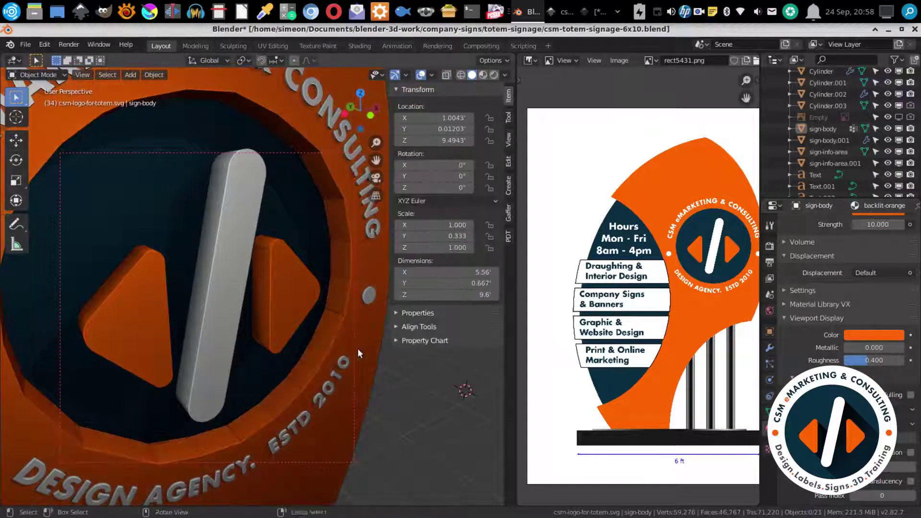
click(483, 74)
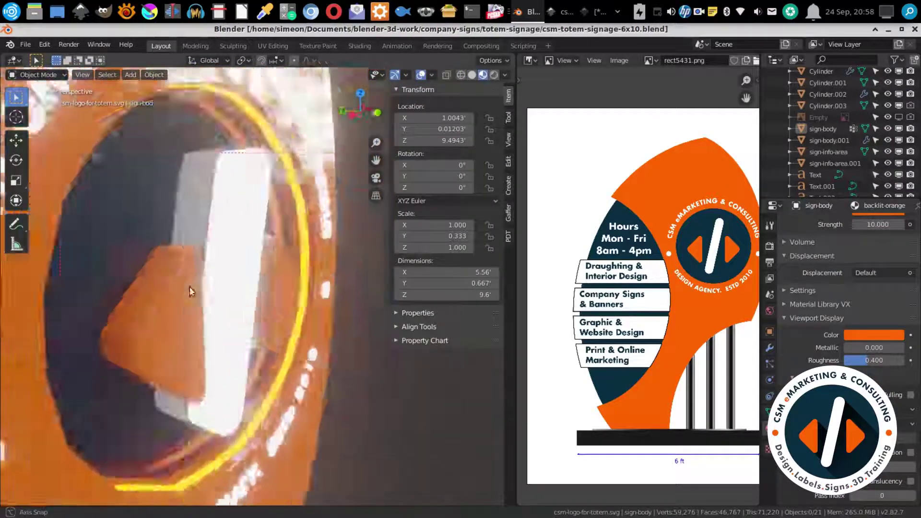
click(215, 301)
scroll(850, 309, up, 8)
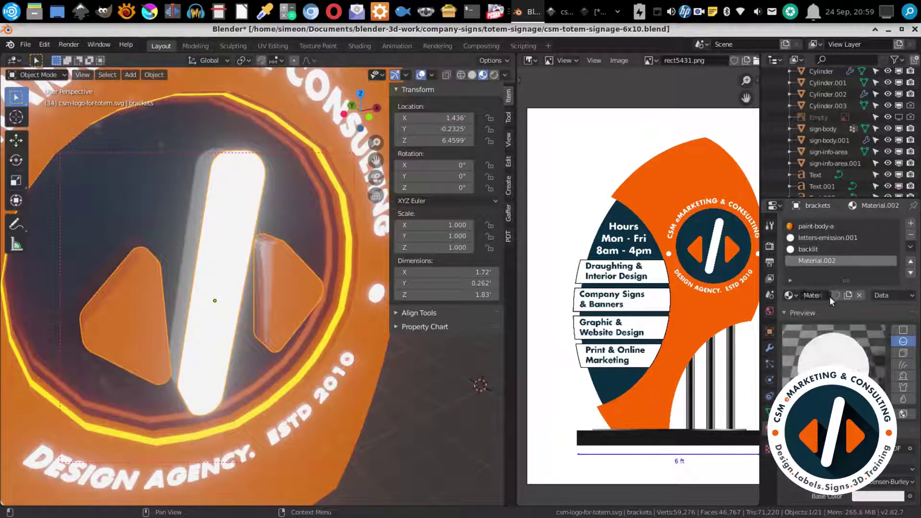
Assign the plastic-white material to the logo slash.
key(Tab)
key(l)
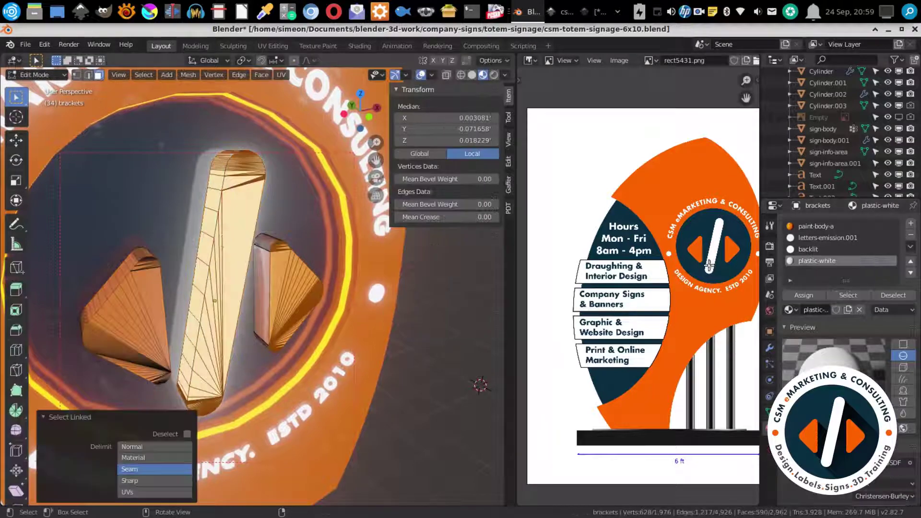
click(801, 284)
key(Tab)
scroll(845, 336, down, 5)
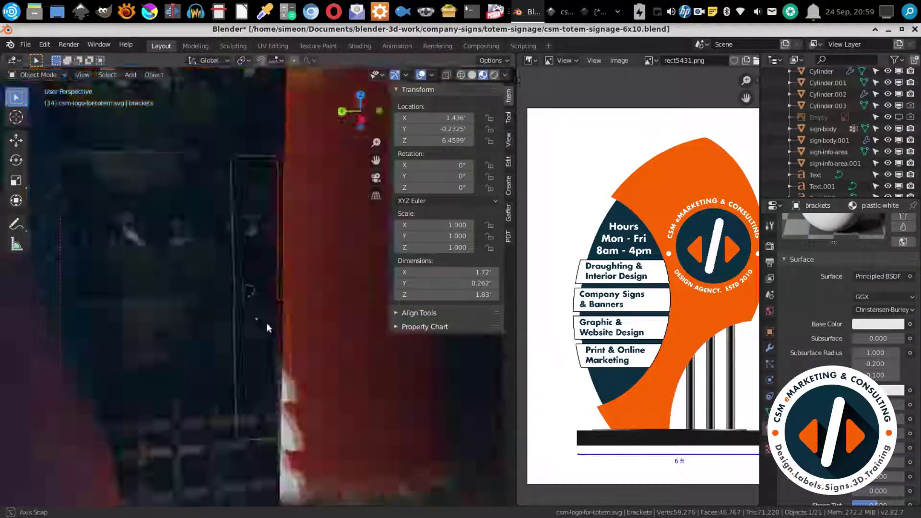
Select the logo bracket pieces to be copied.
key(Tab)
key(l)
key(Tab)
mouse_move(255, 282)
middle_down()
mouse_move(269, 307)
mouse_move(259, 337)
middle_up()
scroll(190, 253, up, 3)
scroll(268, 300, down, 6)
shift+click(268, 300)
Duplicate the logo pieces in place and rotate the copies 180° around Z.
key(KP_7)
key(shift+d)
right_click(294, 242)
key(r)
key(z)
key(1)
key(8)
key(0)
key(Return)
mouse_move(294, 243)
middle_down()
mouse_move(351, 317)
mouse_move(289, 280)
middle_up()
Move the rotated copies along Y to the back of the sign and save.
key(g)
key(y)
click(268, 268)
mouse_move(239, 259)
middle_down()
mouse_move(243, 325)
mouse_move(98, 357)
mouse_move(287, 233)
middle_up()
key(ctrl+s)
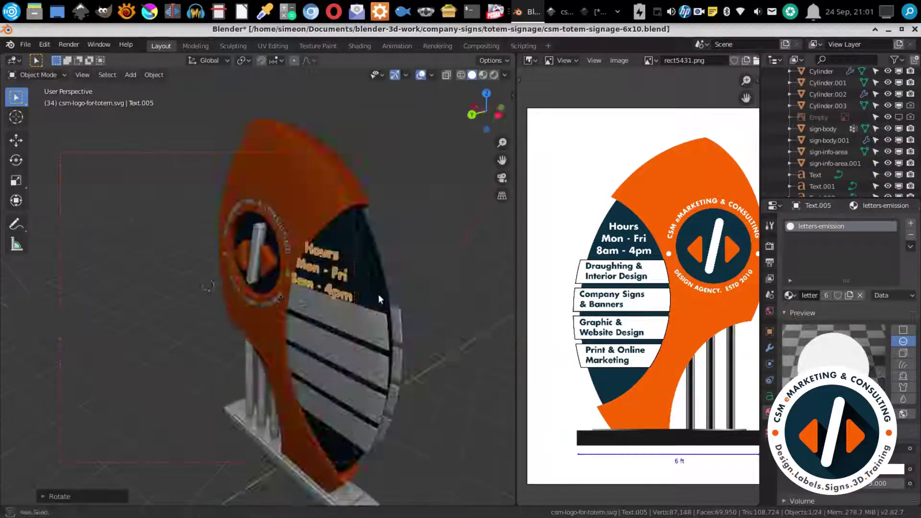
Duplicate the Hours text, rotate it 180° around Z and move it along Y to the back.
click(286, 232)
key(shift+d)
key(r)
key(z)
key(1)
key(8)
key(0)
key(Return)
key(g)
key(y)
key(Return)
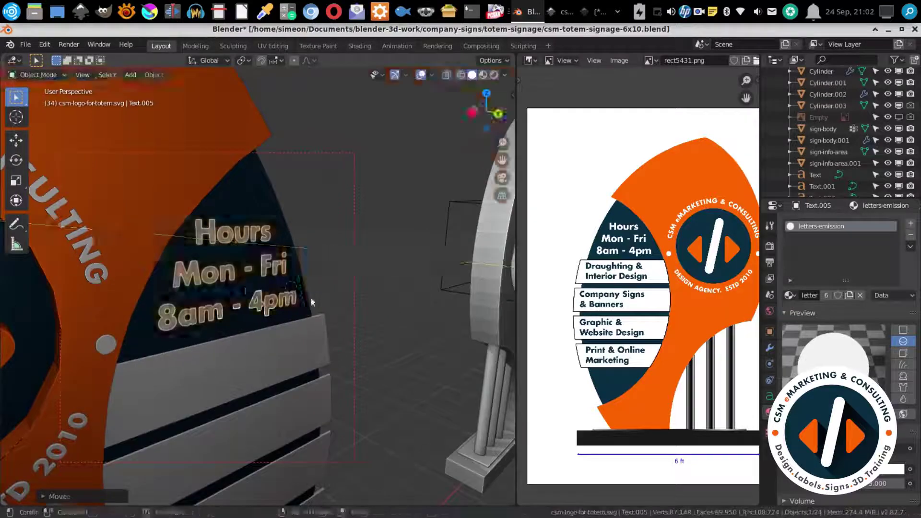
Hide the grey sign slats and select the Hours and four service texts.
middle_drag(288, 240, 207, 260)
shift+click(214, 359)
click(244, 353)
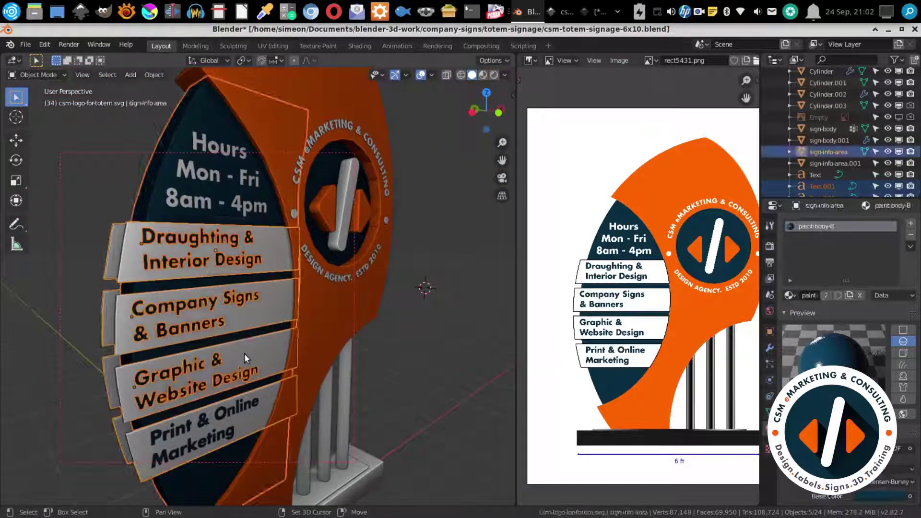
key(h)
click(190, 338)
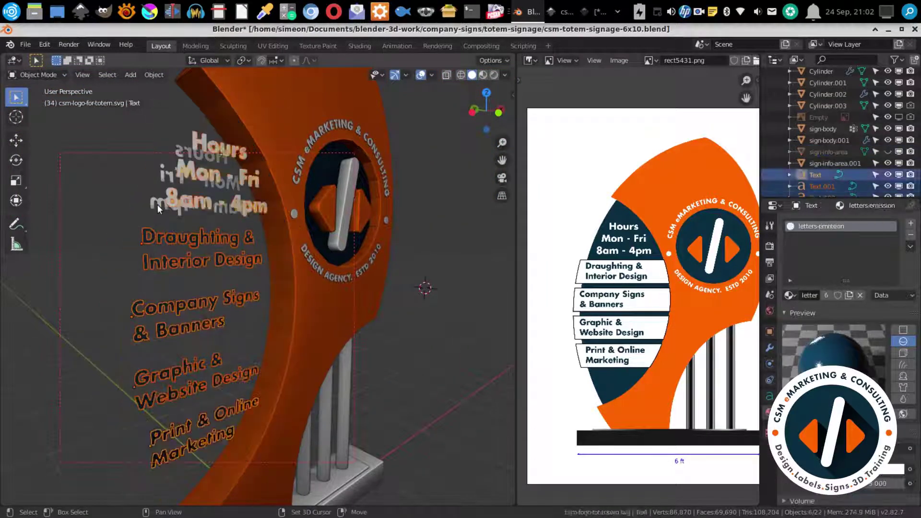
click(183, 263)
mouse_move(183, 263)
middle_down()
mouse_move(276, 355)
mouse_move(243, 358)
middle_up()
Duplicate the four service texts in place and rotate the copies 180° around Z.
key(shift+d)
key(Escape)
key(r)
key(z)
key(1)
key(8)
key(0)
key(Return)
Switch to the back view and frame a selected back text copy.
key(KP_7)
key(KP_1)
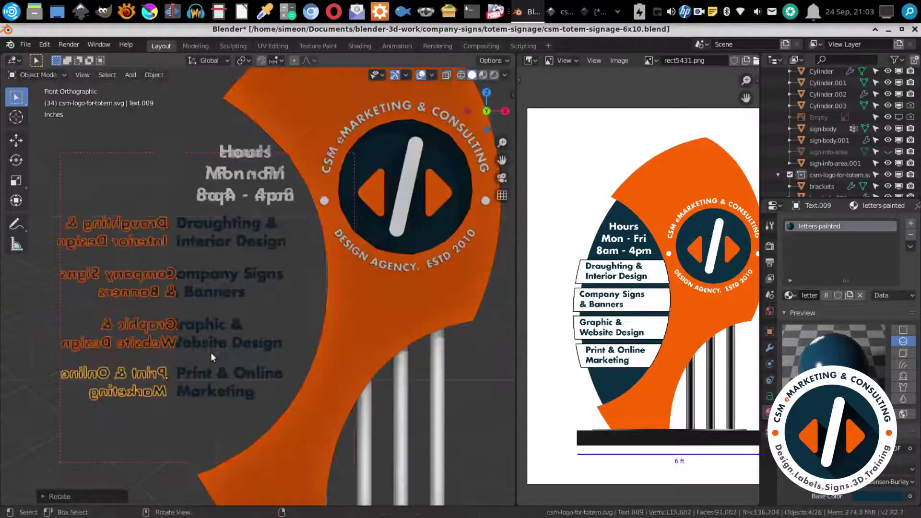
key(ctrl+KP_1)
middle_drag(413, 320, 290, 314)
click(283, 249)
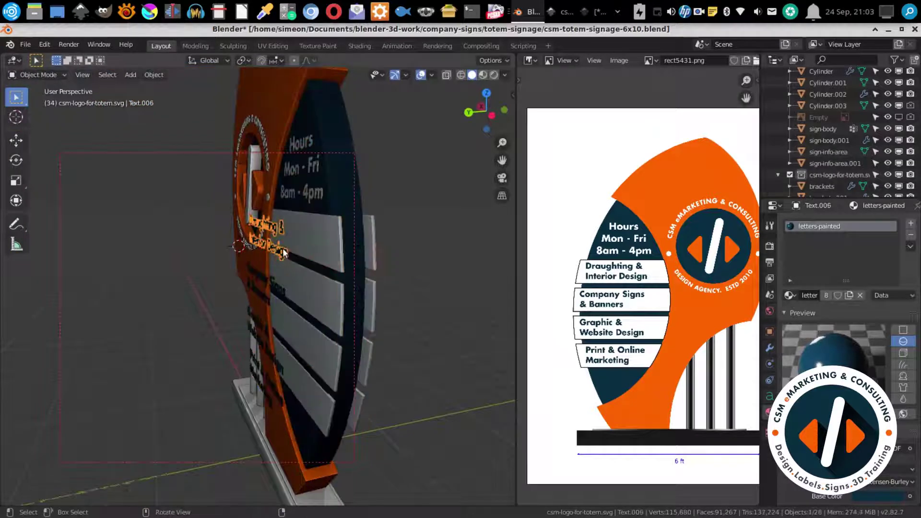
key(ctrl+KP_1)
key(KP_Decimal)
click(770, 396)
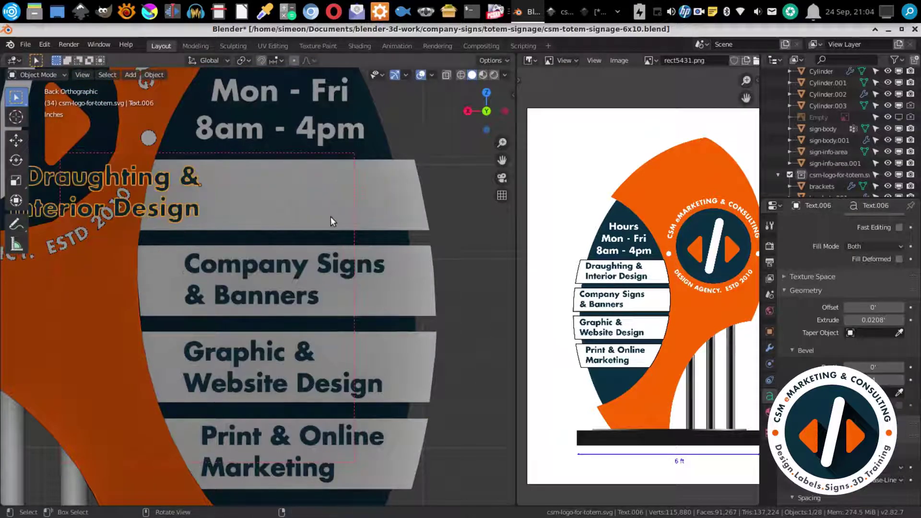
Shift the back Draughting, Company Signs and Graphic texts along X to centre on their slats.
key(g)
click(346, 267)
key(g)
key(x)
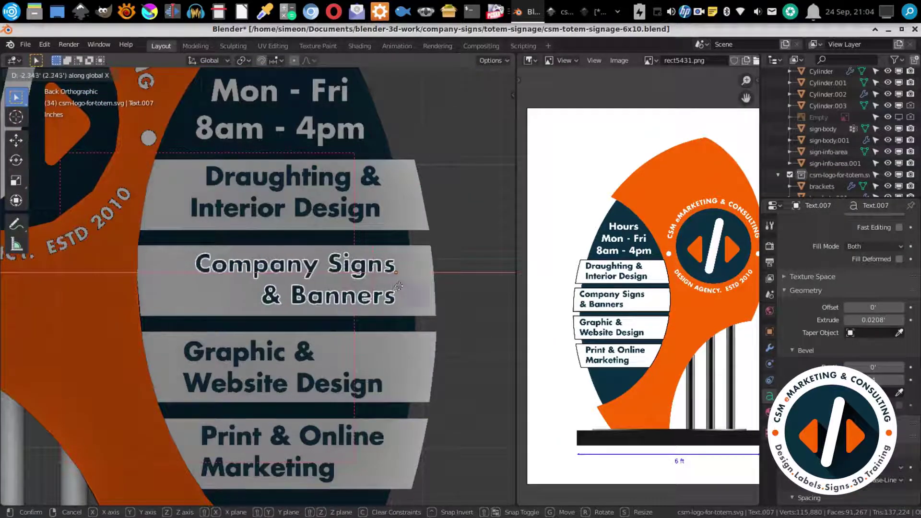
click(394, 286)
click(365, 355)
key(g)
key(x)
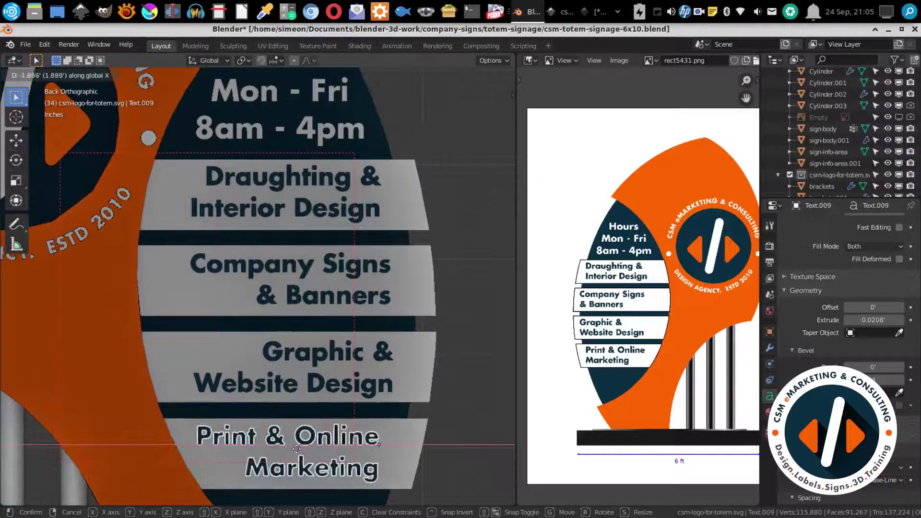
Save the file and begin nudging a back text along Y.
key(ctrl+s)
mouse_move(397, 402)
middle_down()
mouse_move(331, 409)
mouse_move(375, 355)
middle_up()
key(g)
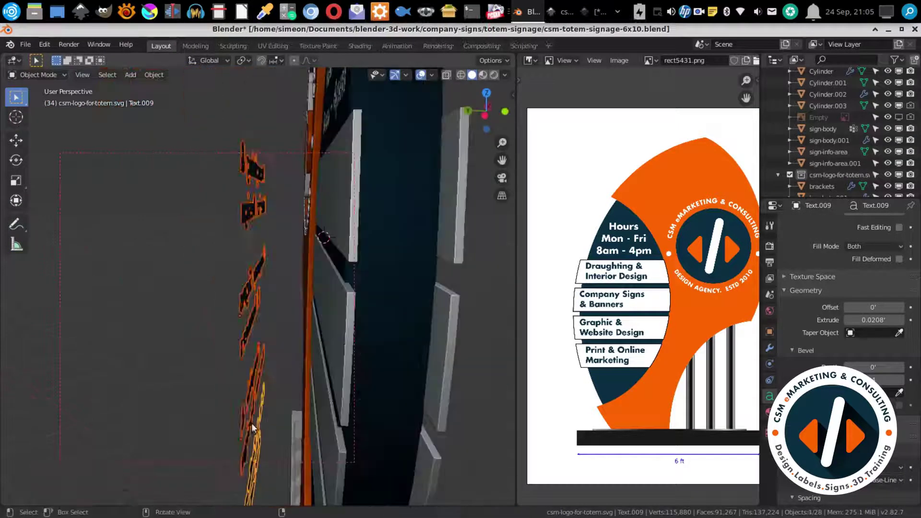
key(y)
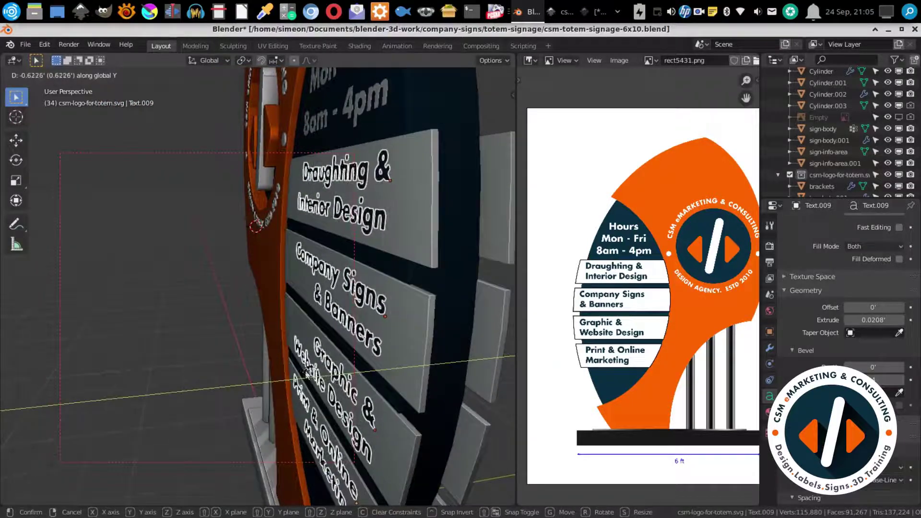
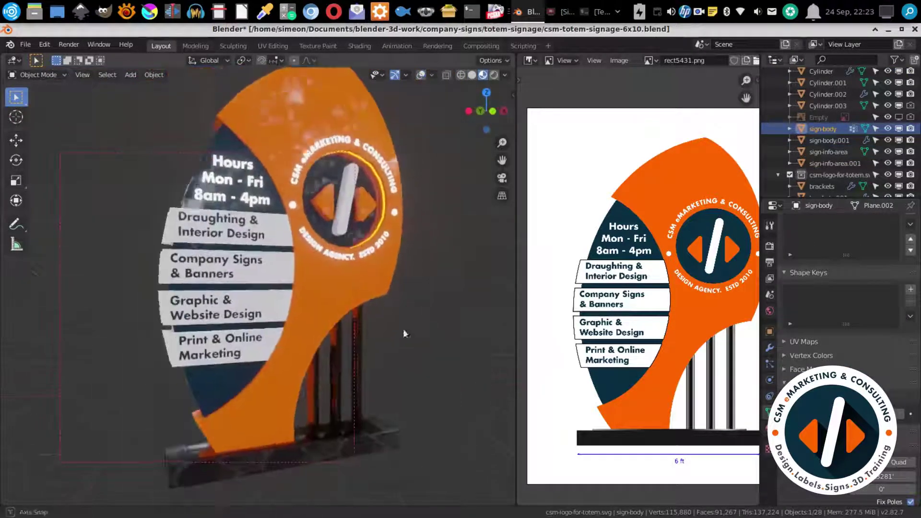
Switch to the Shading workspace, arrange the node view to show the whole sign, and save.
click(770, 424)
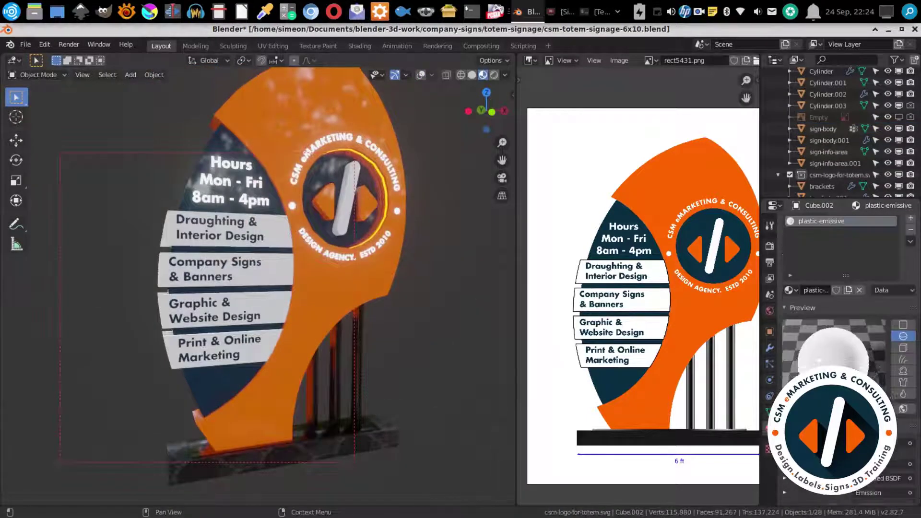
click(359, 46)
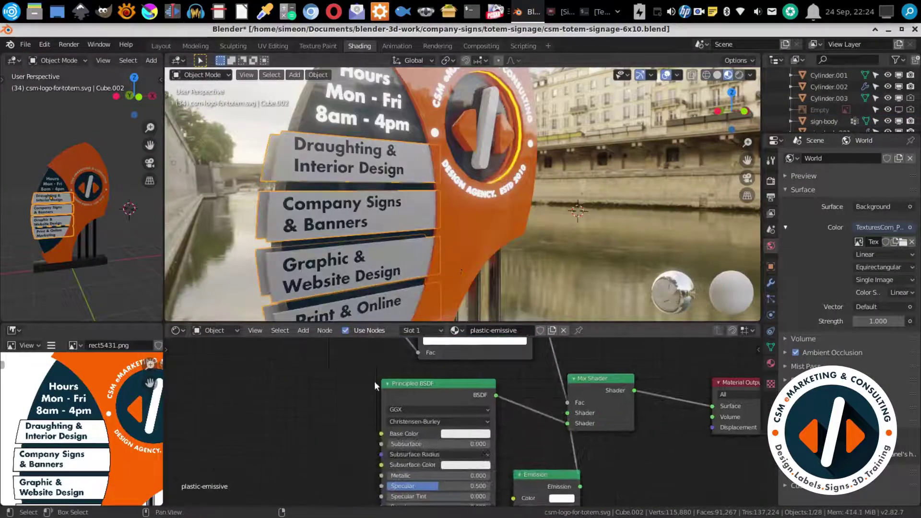
drag(510, 474, 451, 466)
scroll(321, 226, down, 3)
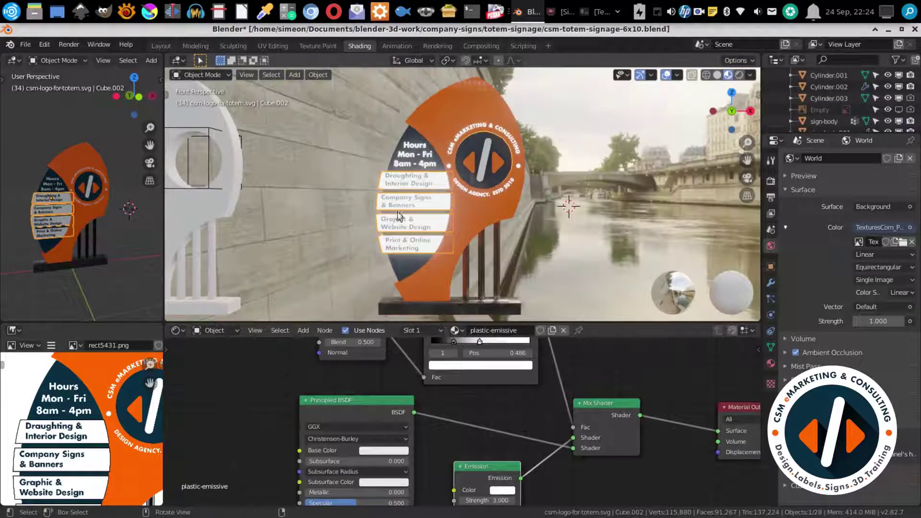
mouse_move(321, 226)
middle_down()
mouse_move(473, 194)
mouse_move(412, 164)
middle_up()
key(ctrl+s)
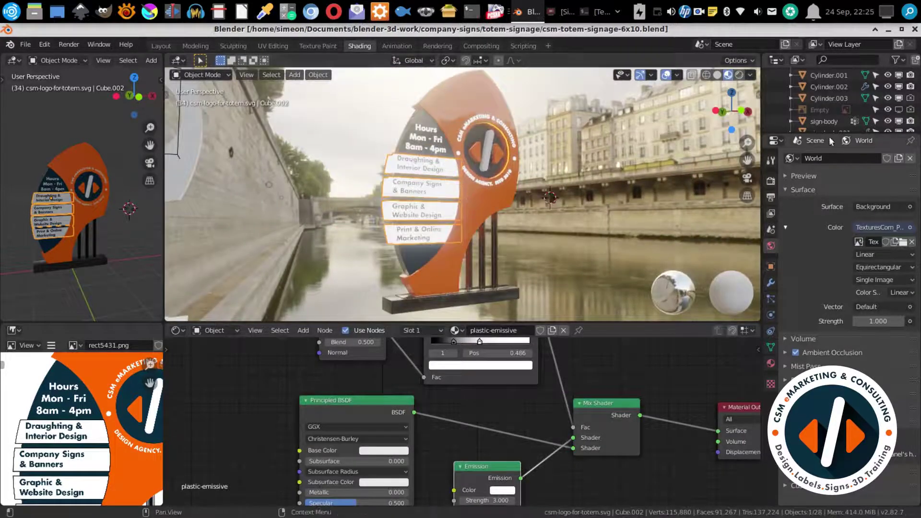
Select the logo words, brackets and marble base block and check their collection options.
drag(832, 135, 832, 331)
scroll(442, 230, up, 3)
shift+click(441, 231)
key(m)
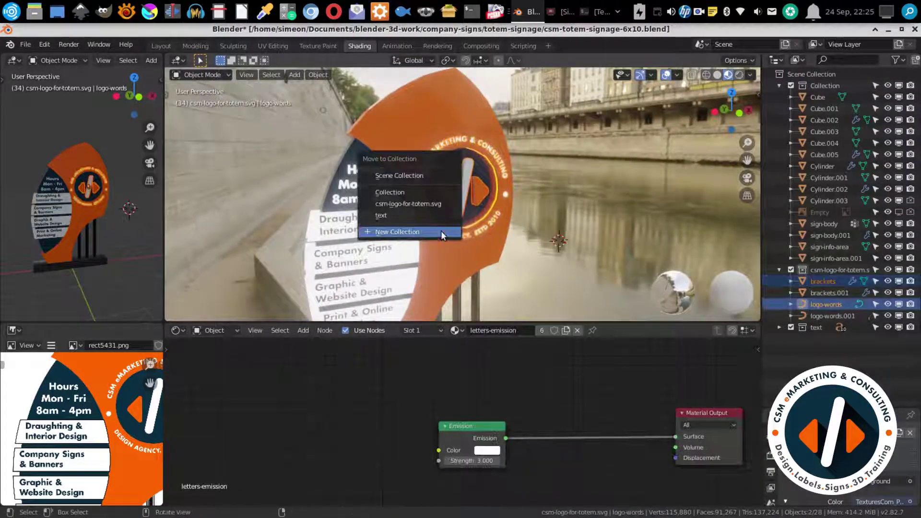
key(Escape)
middle_drag(442, 231, 624, 192)
click(818, 97)
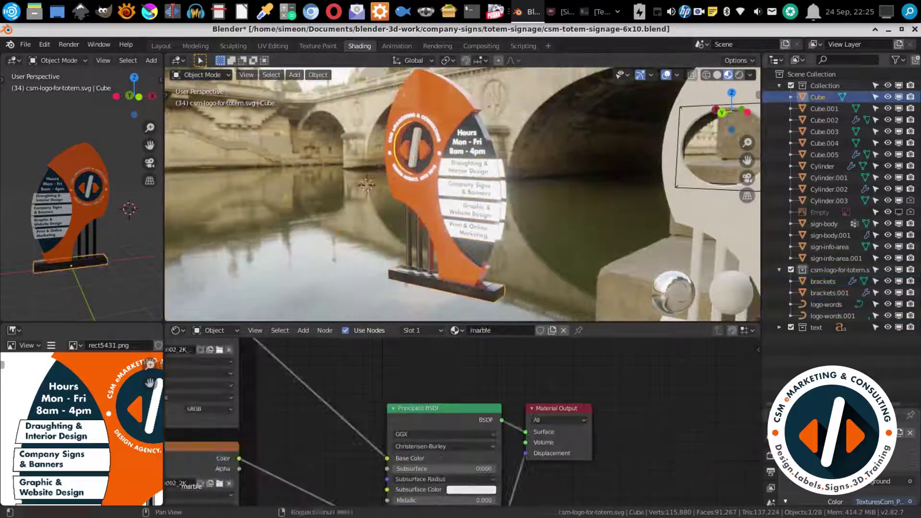
drag(838, 408, 839, 298)
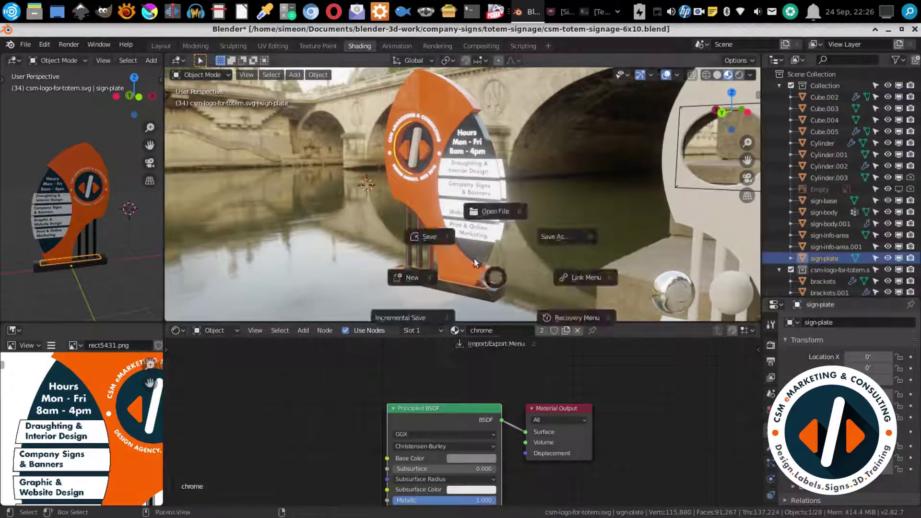
Inspect the orange sign body and white info panels in front wireframe view.
click(446, 249)
click(824, 97)
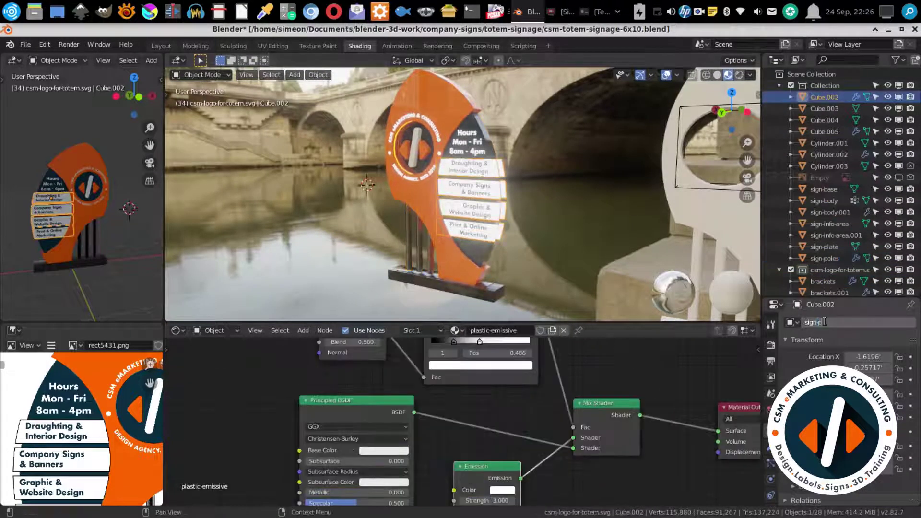
key(KP_1)
key(shift+z)
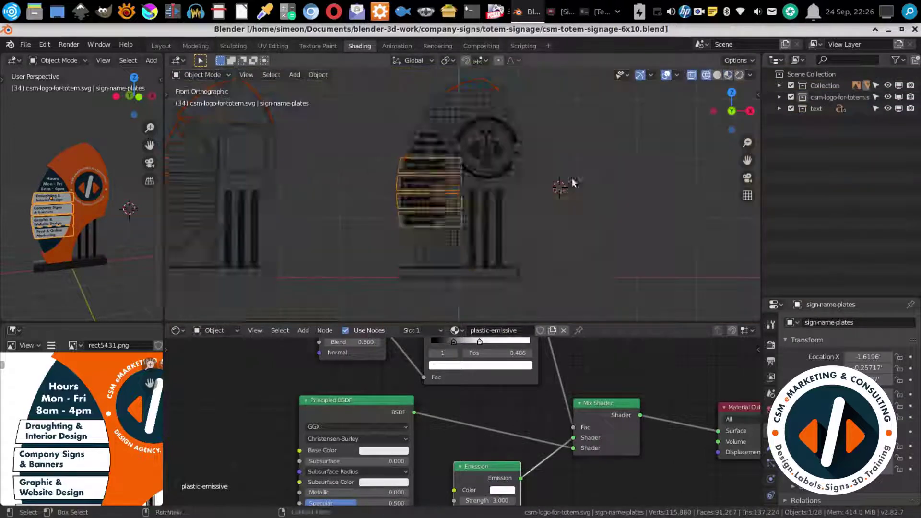
key(b)
key(Escape)
key(shift+z)
middle_drag(717, 78, 428, 203)
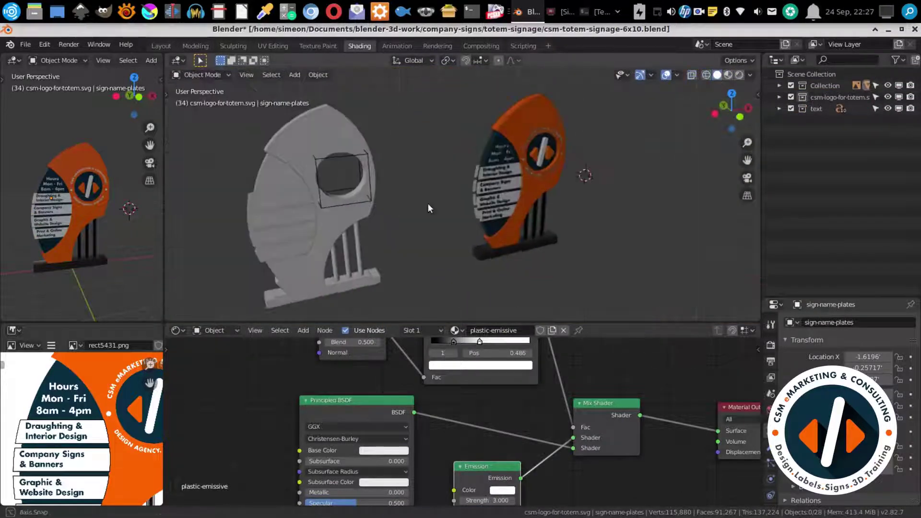
Select the navy info-area panel and isolate it by hiding everything else.
click(469, 248)
scroll(567, 172, up, 5)
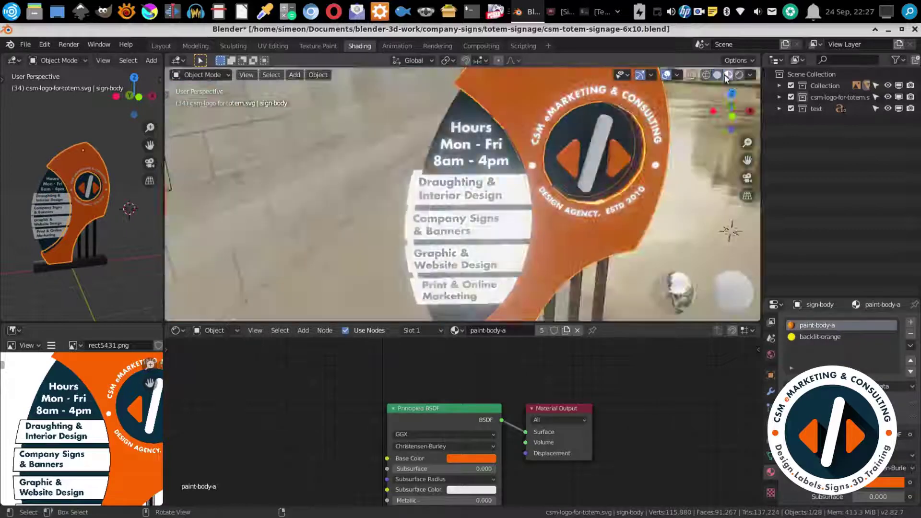
scroll(567, 172, down, 5)
middle_drag(567, 172, 441, 209)
scroll(526, 205, up, 3)
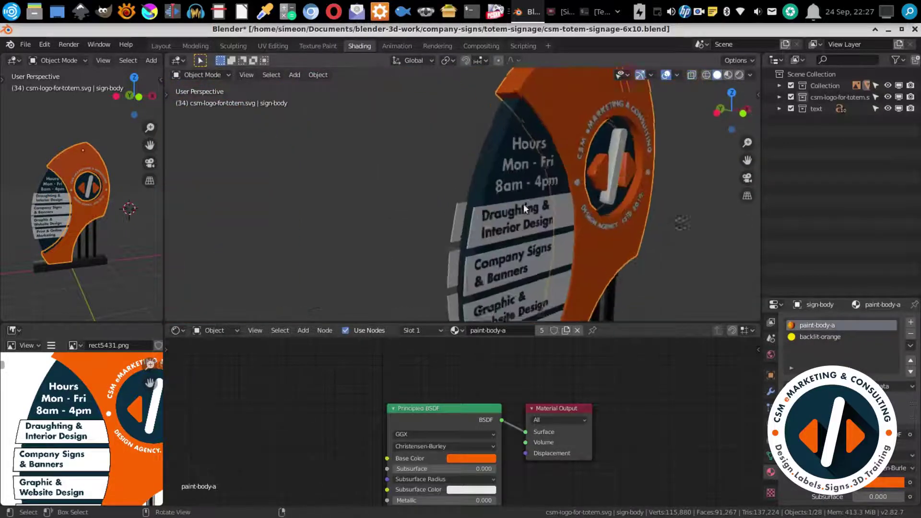
click(523, 204)
key(shift+h)
Bevel two edge loops of the info-area panel in Edit Mode.
key(Tab)
alt+click(450, 133)
mouse_move(450, 132)
middle_down()
mouse_move(408, 199)
mouse_move(299, 238)
mouse_move(518, 265)
mouse_move(425, 205)
mouse_move(430, 129)
middle_up()
alt+shift+click(425, 205)
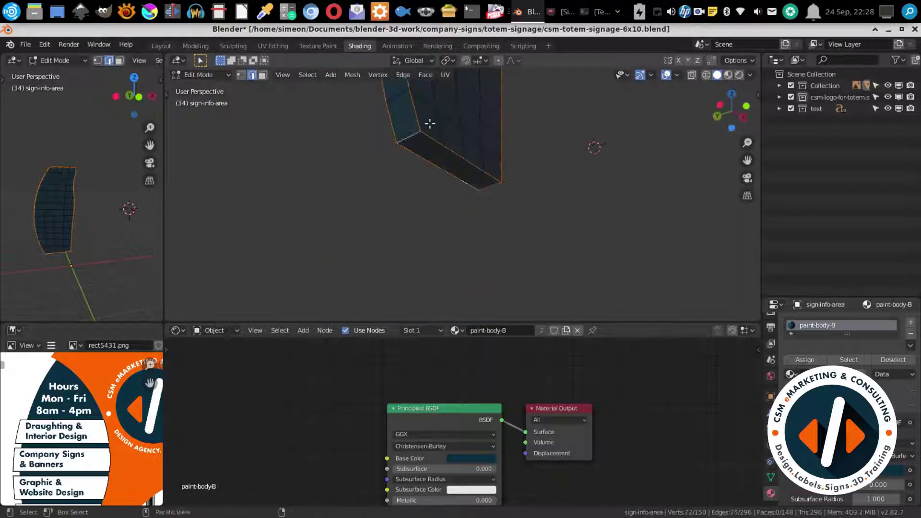
scroll(430, 128, up, 3)
key(ctrl+b)
click(483, 251)
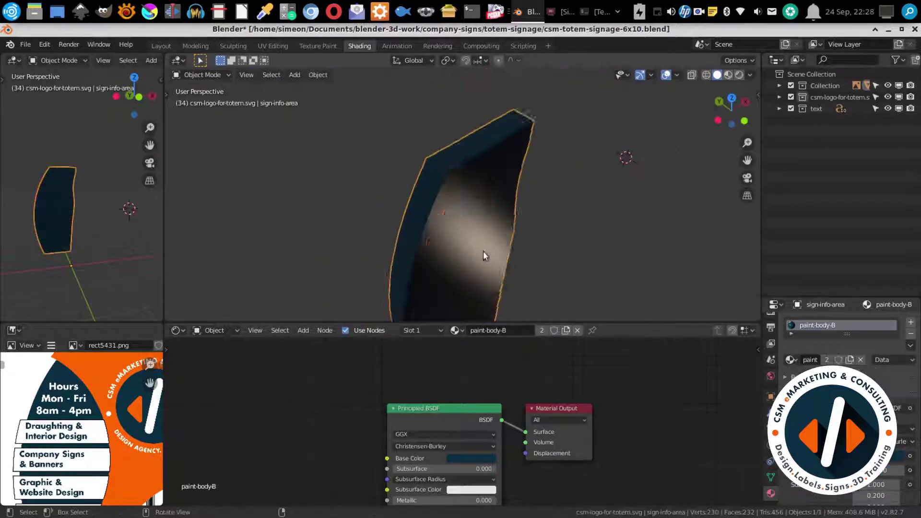
Return to Object Mode, unhide all objects, and view the sign body copy's modifiers.
key(Tab)
key(alt+h)
middle_drag(428, 212, 485, 206)
click(460, 213)
click(771, 412)
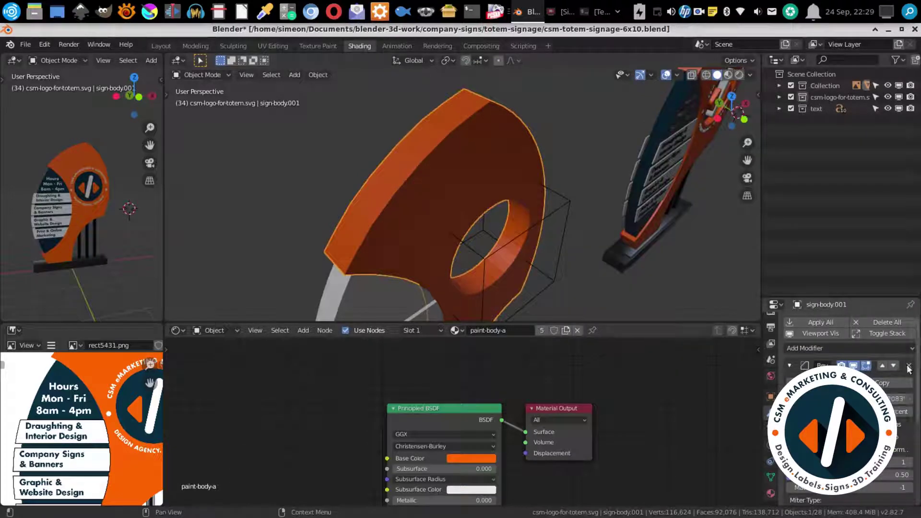
Move the orange sign body into the main Collection.
scroll(405, 212, down, 3)
scroll(420, 211, down, 3)
middle_drag(419, 211, 511, 131)
click(511, 131)
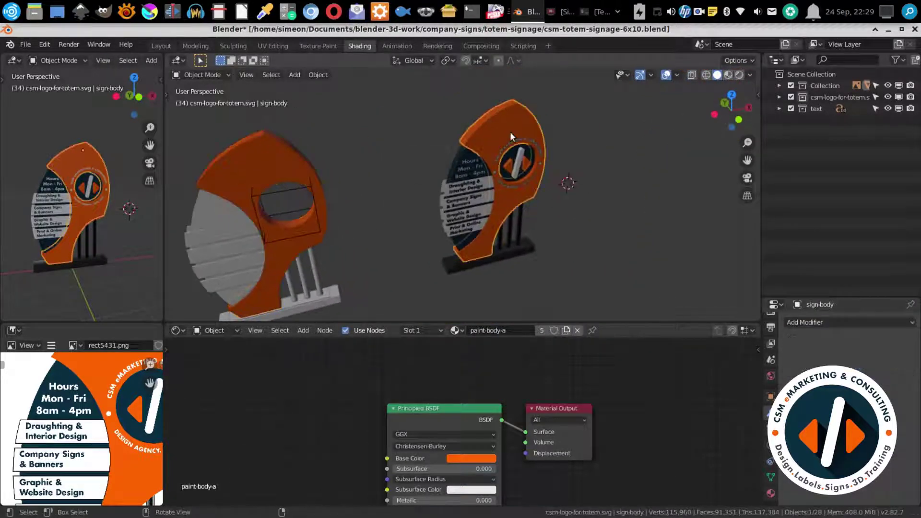
key(m)
click(480, 177)
Duplicate the orange sign body in place and frame its logo.
key(shift+d)
key(Escape)
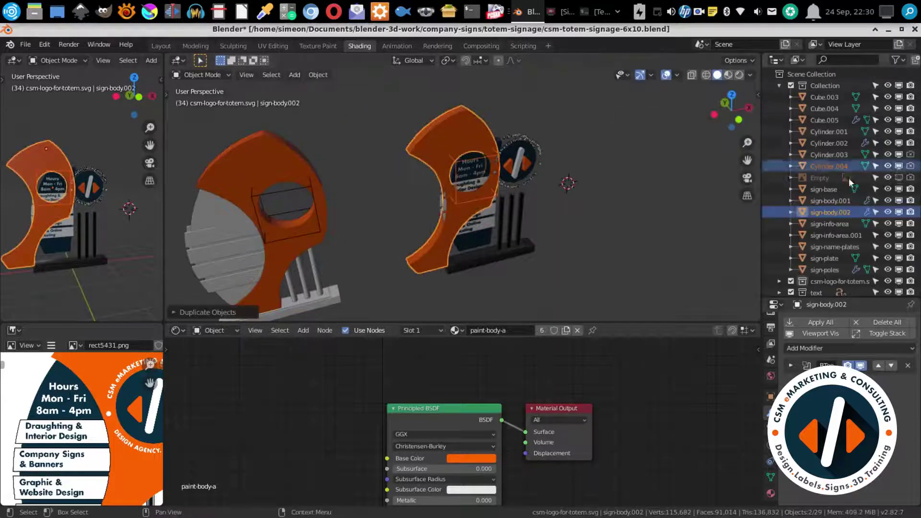
key(g)
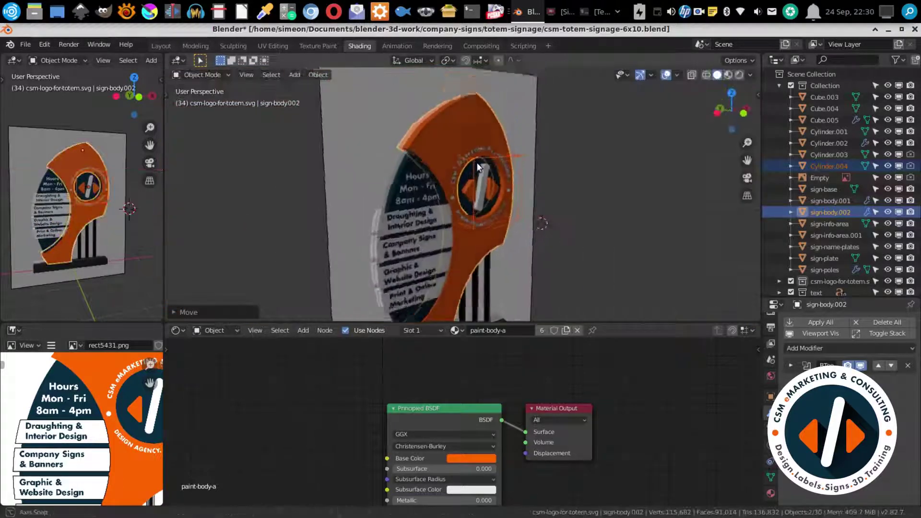
key(Escape)
scroll(477, 166, up, 3)
key(ctrl+z)
middle_drag(425, 170, 483, 197)
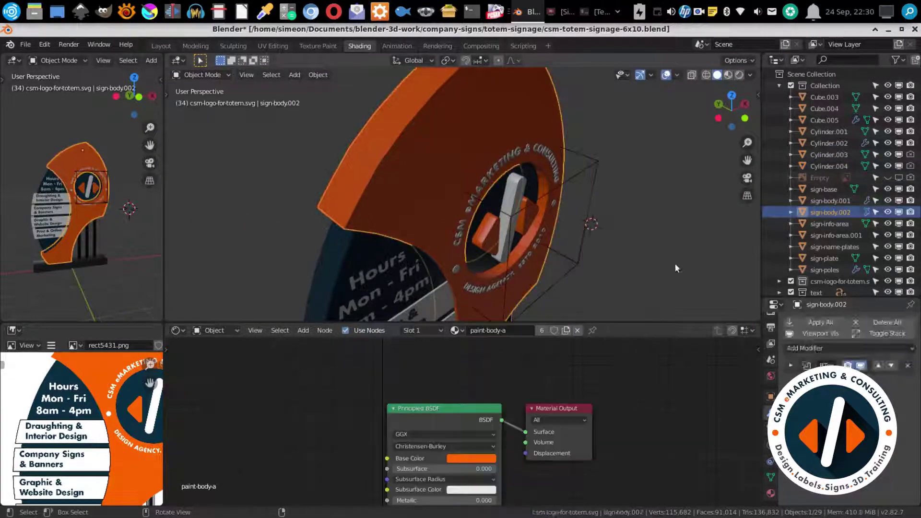
Bevel the logo ring edge loop of the copy in Edit Mode and save.
key(Tab)
mouse_move(675, 268)
middle_down()
mouse_move(503, 150)
mouse_move(251, 116)
mouse_move(469, 171)
mouse_move(408, 240)
mouse_move(294, 255)
mouse_move(325, 254)
mouse_move(432, 202)
mouse_move(495, 232)
mouse_move(471, 211)
middle_up()
alt+shift+click(495, 231)
click(466, 193)
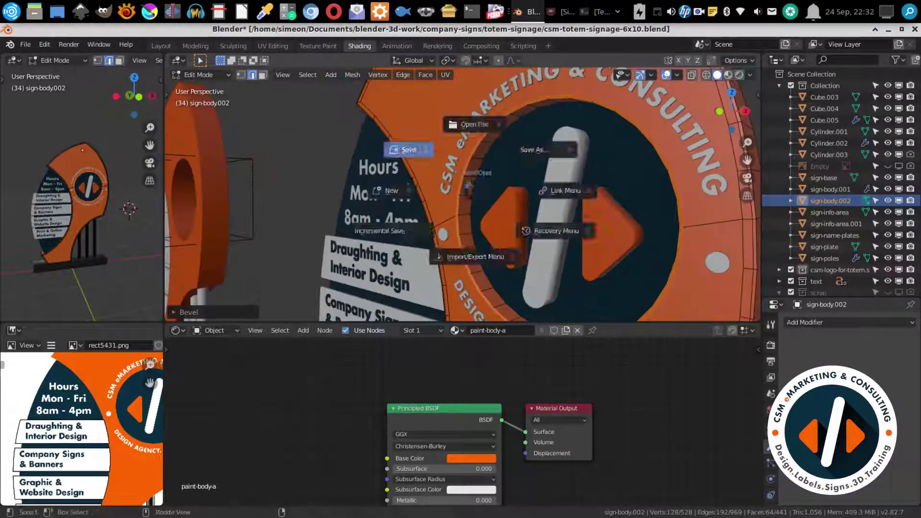
key(ctrl+s)
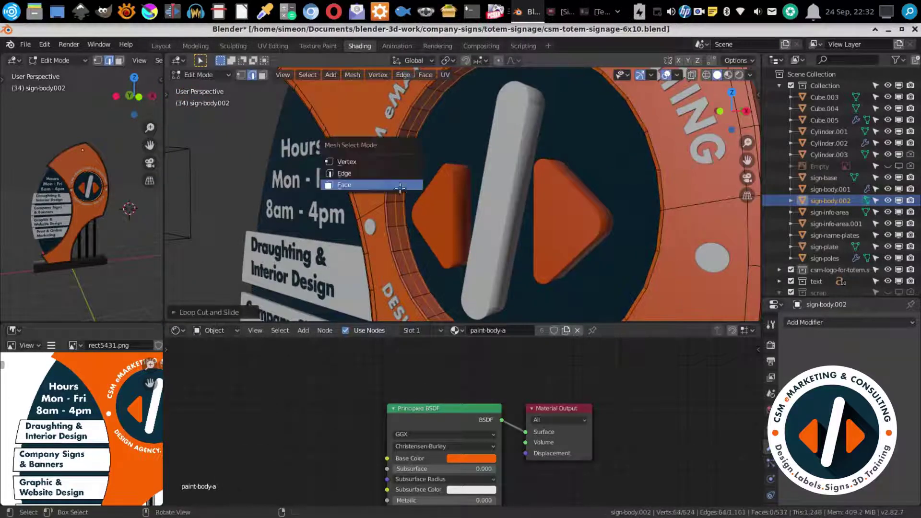
Assign the backlit-orange material to the logo ring faces.
click(400, 186)
click(771, 493)
mouse_move(401, 188)
middle_down()
mouse_move(453, 131)
mouse_move(532, 159)
middle_up()
click(418, 160)
click(821, 337)
key(Tab)
Try level-1 subdivision smoothing on the sign body, then undo it.
scroll(432, 192, down, 4)
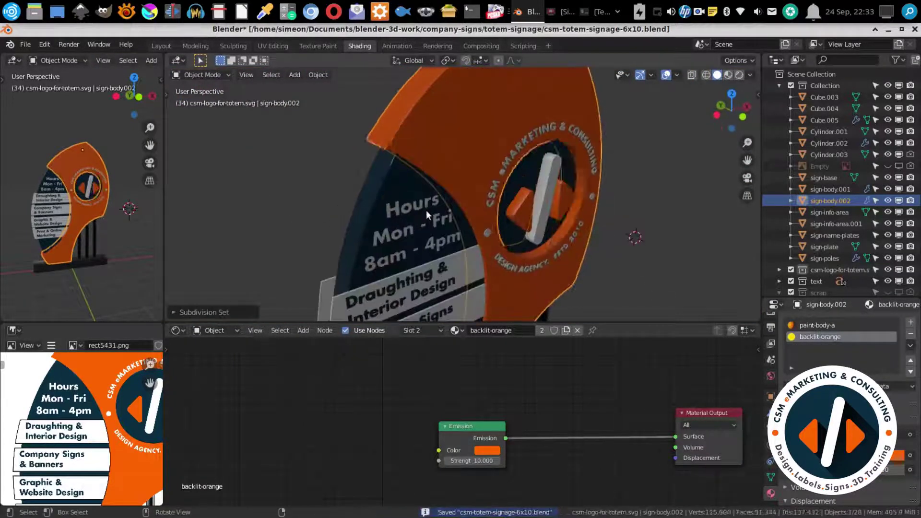
key(ctrl+1)
scroll(427, 210, up, 5)
key(ctrl+z)
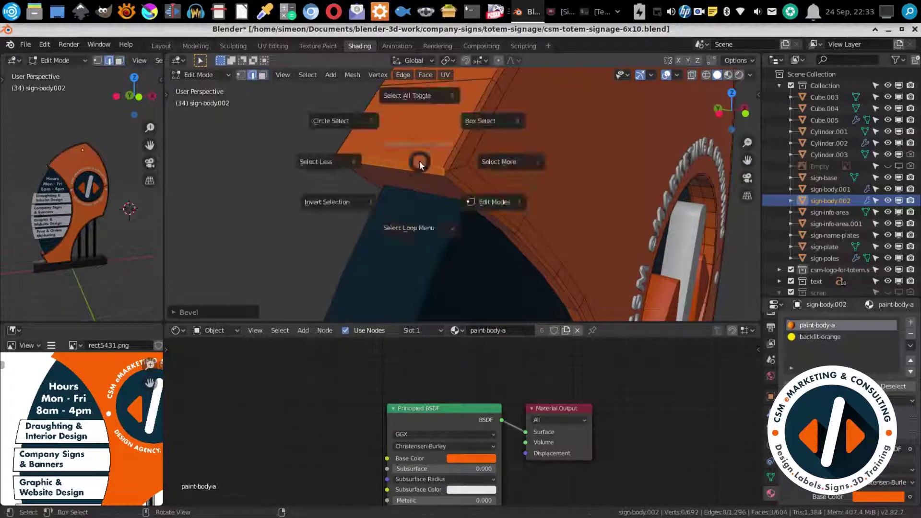
scroll(428, 161, down, 5)
Box-select the left sign copy from the front view and move it into the scrap collection.
key(z)
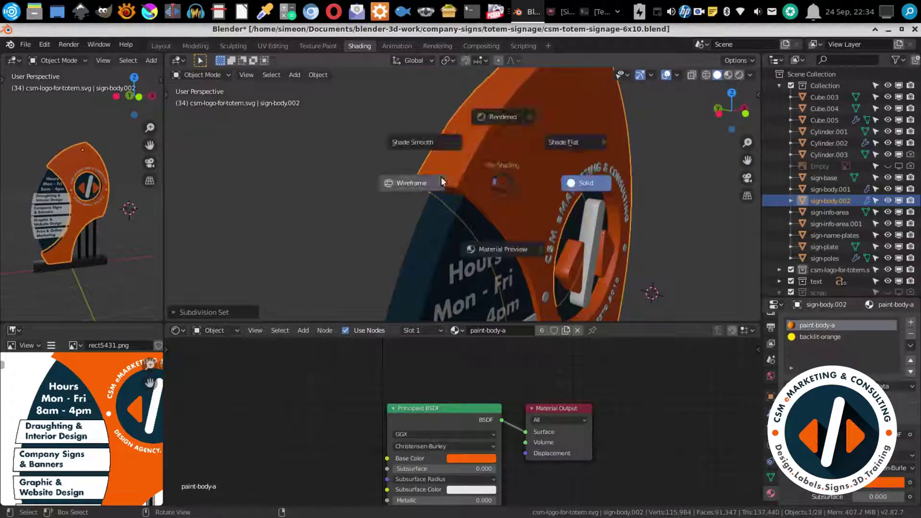
mouse_move(429, 165)
middle_down()
mouse_move(435, 248)
mouse_move(377, 214)
middle_up()
scroll(377, 214, down, 5)
drag(234, 99, 384, 326)
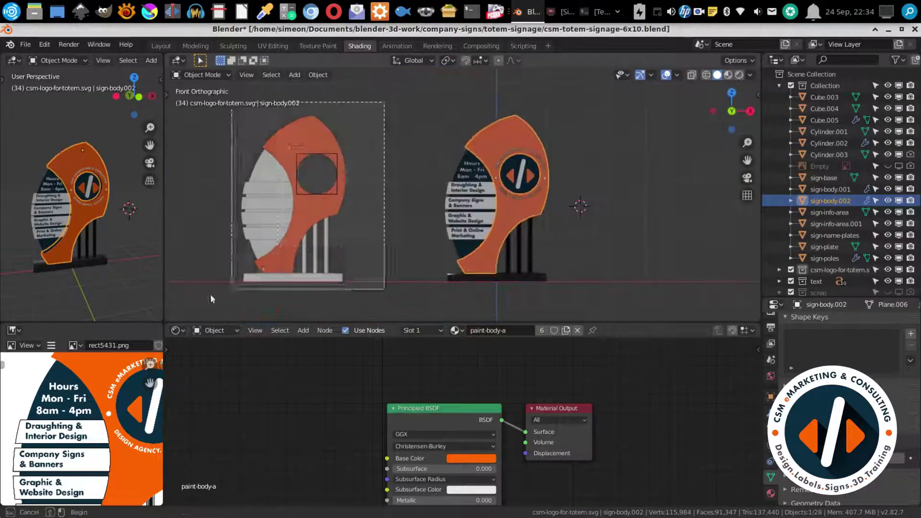
key(m)
click(393, 288)
Add a plane and scale it up as the floor under the sign.
key(ctrl+s)
click(161, 46)
middle_drag(354, 278, 288, 240)
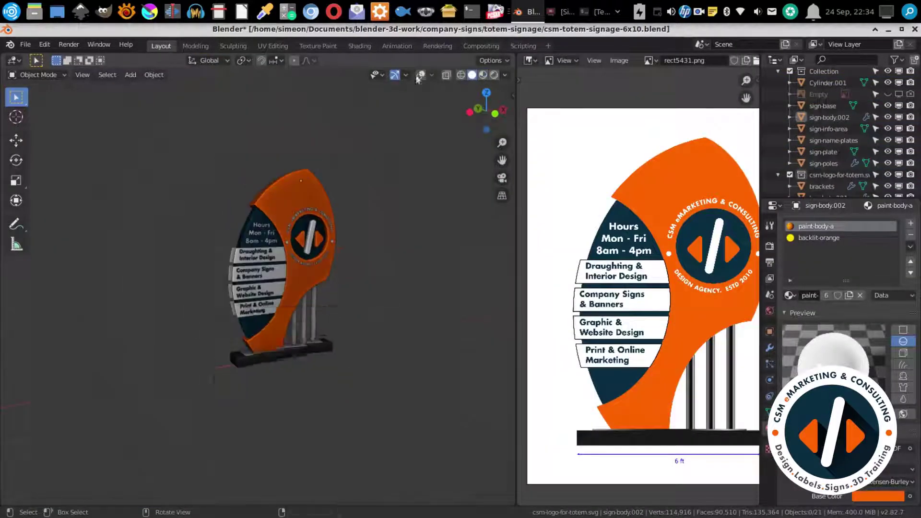
key(shift+a)
click(364, 294)
key(s)
click(427, 356)
mouse_move(323, 309)
middle_down()
mouse_move(337, 316)
mouse_move(253, 299)
middle_up()
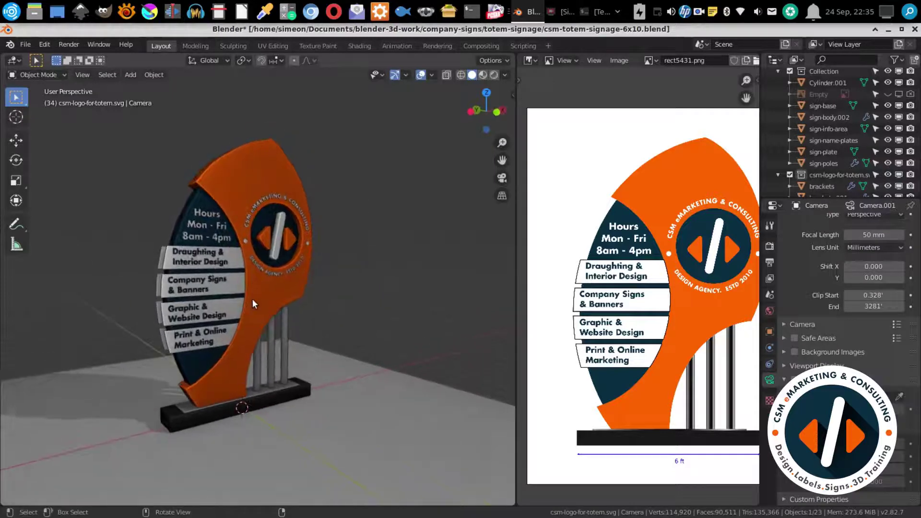
Look through the scene camera and set the render resolution to 2550 × 3300.
key(KP_0)
key(n)
key(n)
scroll(276, 307, down, 3)
click(769, 262)
click(864, 259)
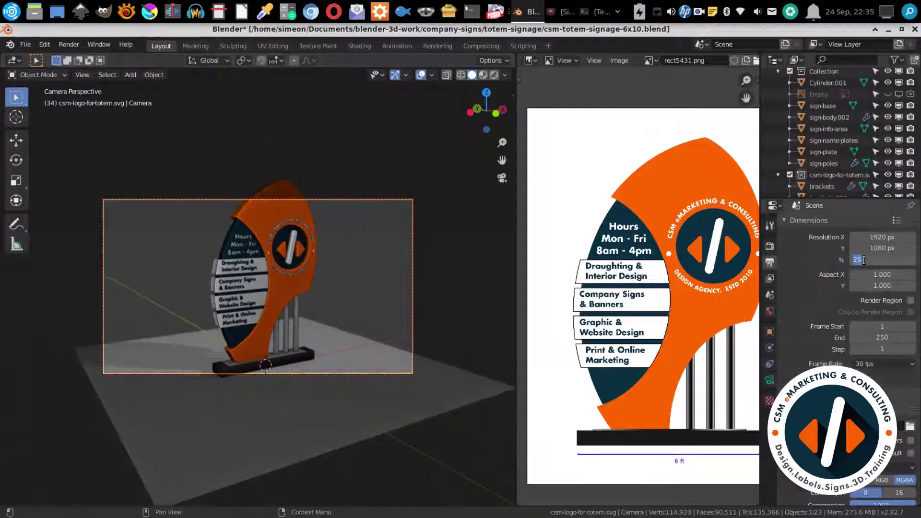
text(2550)
key(Tab)
text(3300)
key(Return)
scroll(303, 275, up, 2)
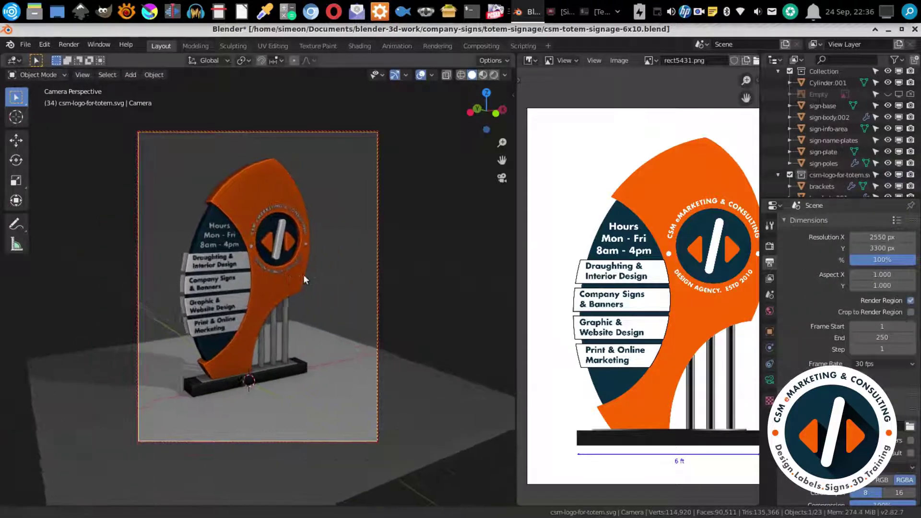
key(ctrl+s)
Change the render resolution to a square 1280 × 1280 and show a camera view on the right.
click(896, 220)
click(854, 259)
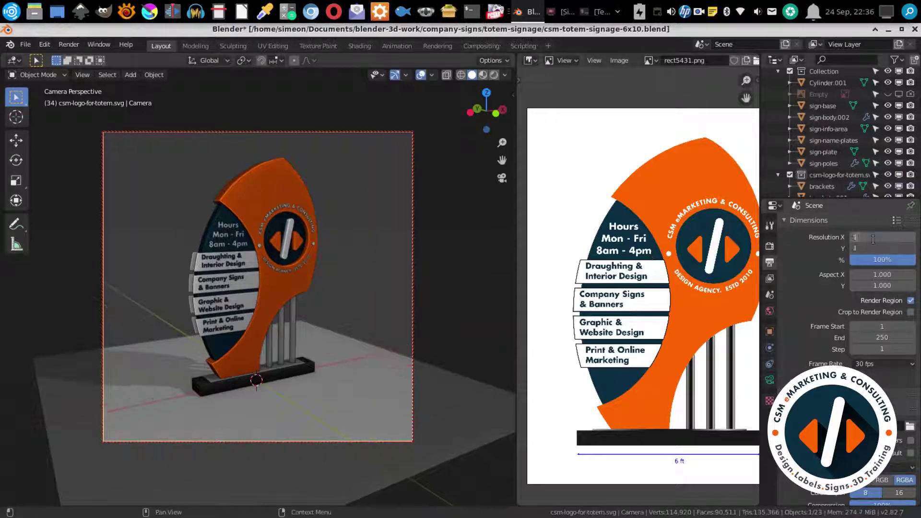
key(shift+F5)
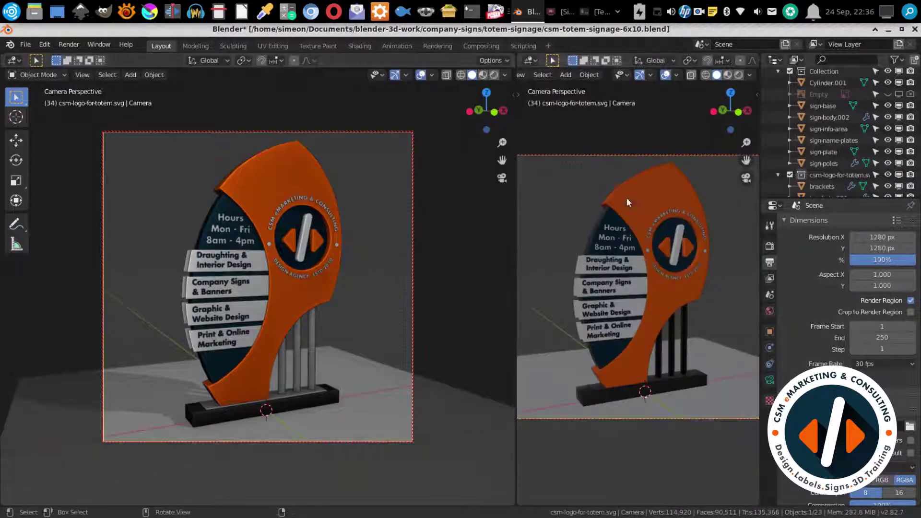
key(ctrl+s)
Extrude the floor's back edge upward into a wall behind the sign.
mouse_move(336, 288)
middle_down()
mouse_move(284, 286)
mouse_move(147, 341)
middle_up()
click(147, 341)
key(Tab)
key(e)
click(273, 428)
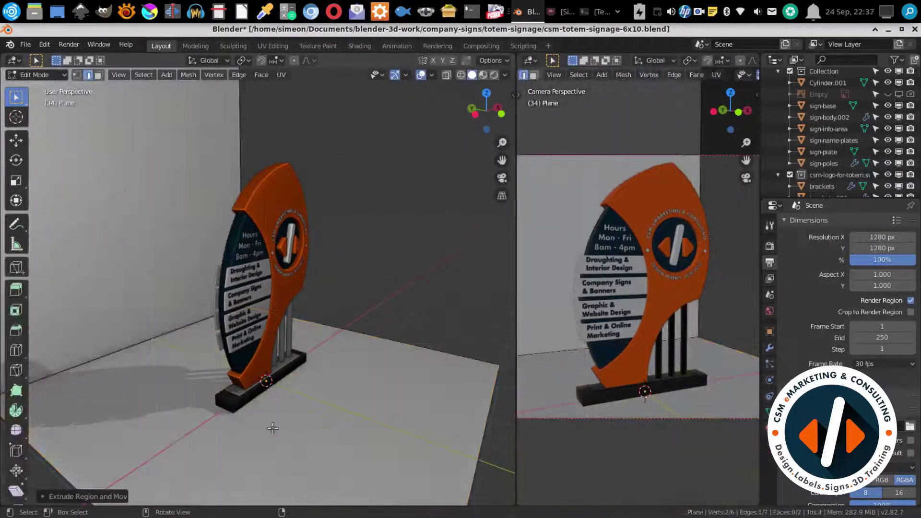
key(g)
click(305, 218)
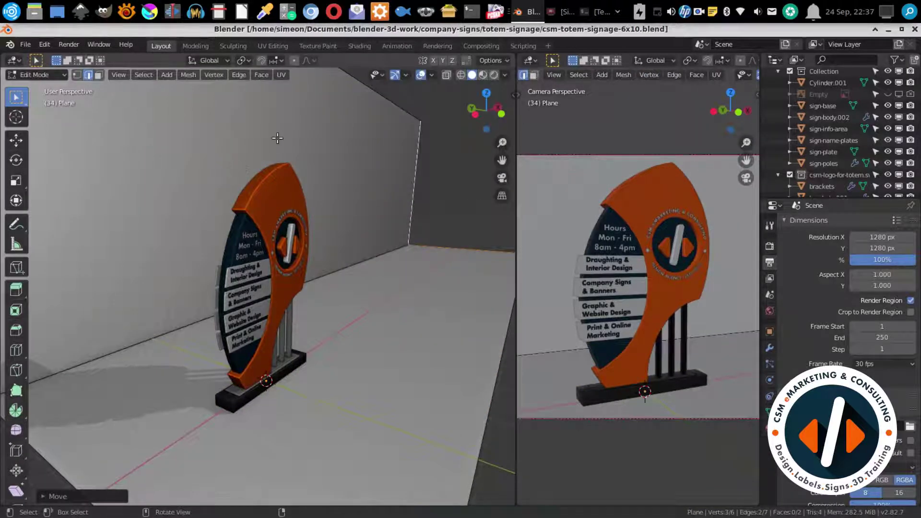
UV-project all faces of the floor and wall.
key(ctrl+Tab)
click(250, 234)
key(a)
key(u)
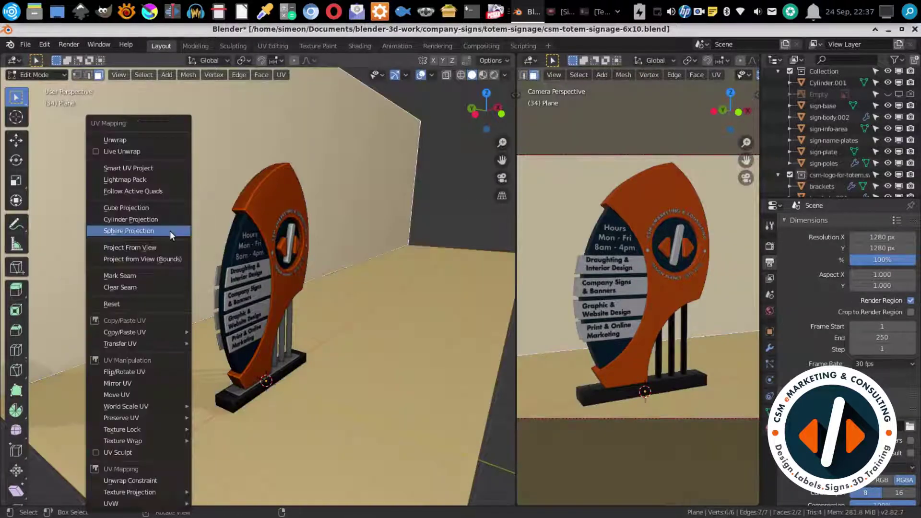
click(170, 231)
key(ctrl+Tab)
Show the camera view rendered and switch the render engine to Eevee.
click(113, 163)
click(739, 74)
click(770, 246)
click(883, 224)
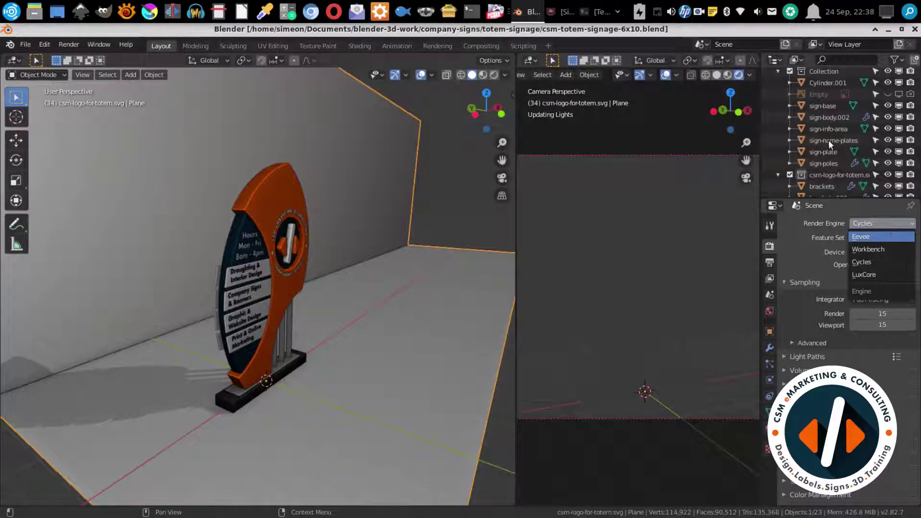
click(861, 237)
Group the sign parts, logo and text collections into a new sign-body-full collection.
click(779, 175)
scroll(824, 158, down, 1)
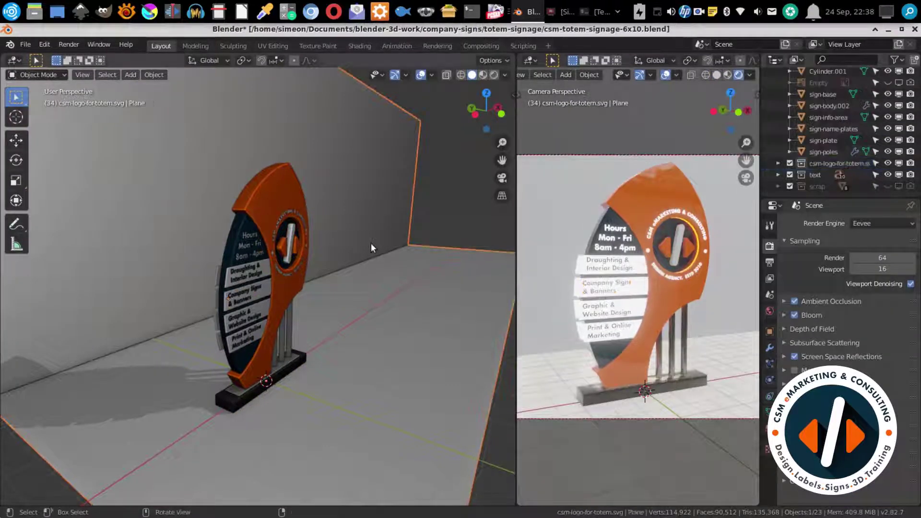
right_click(851, 163)
click(859, 254)
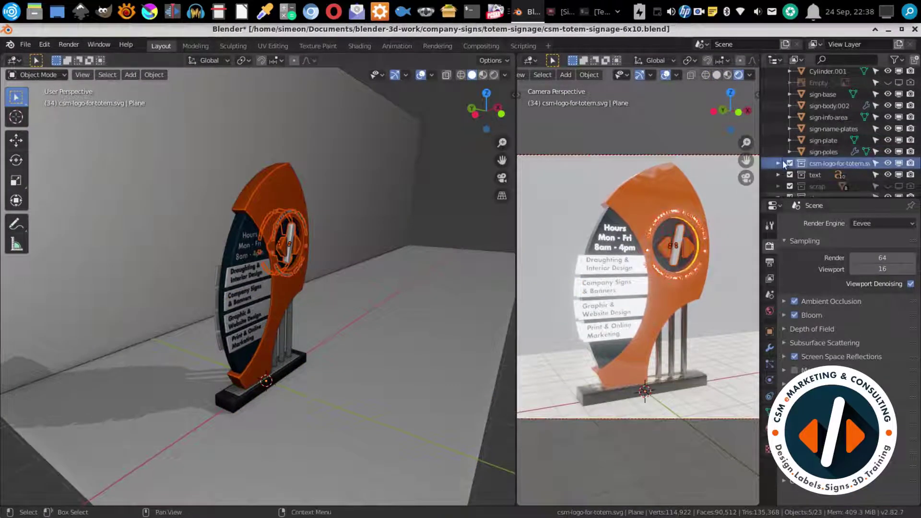
scroll(816, 144, up, 2)
click(830, 98)
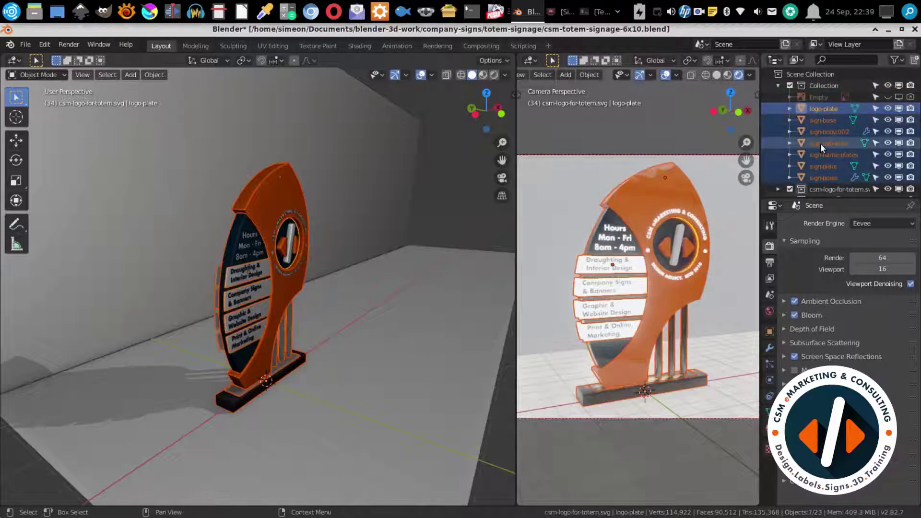
key(m)
click(279, 238)
text(ll)
key(Return)
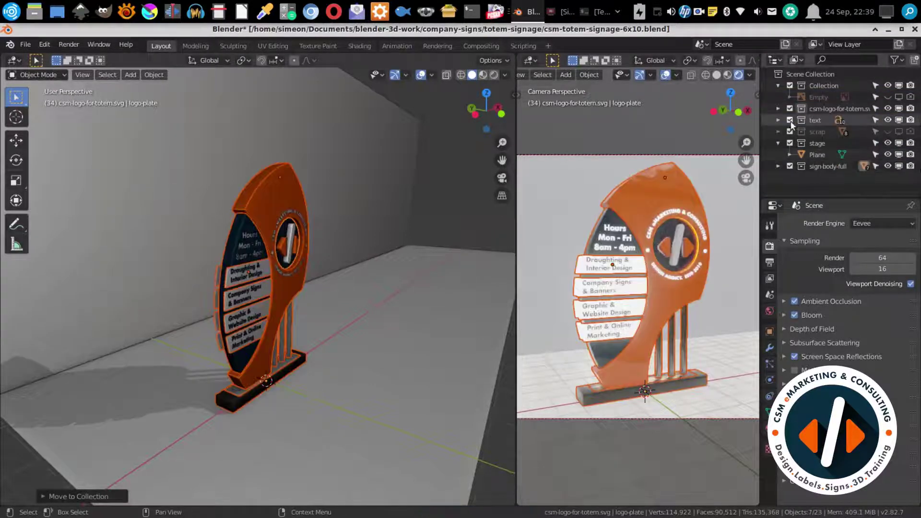
drag(805, 163, 806, 164)
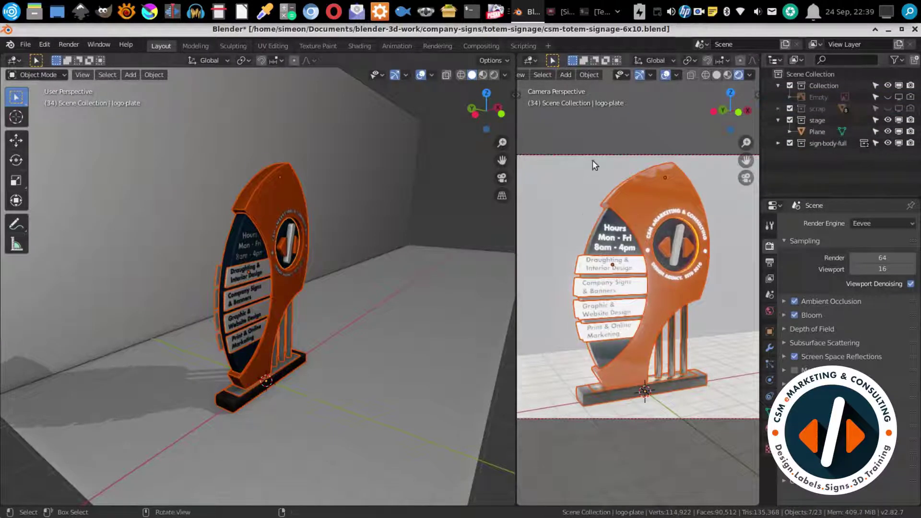
Move the camera into a new 'cameras' collection, save, and select the floor-and-wall plane.
click(595, 165)
key(m)
click(595, 254)
text(cameras)
key(Return)
key(ctrl+s)
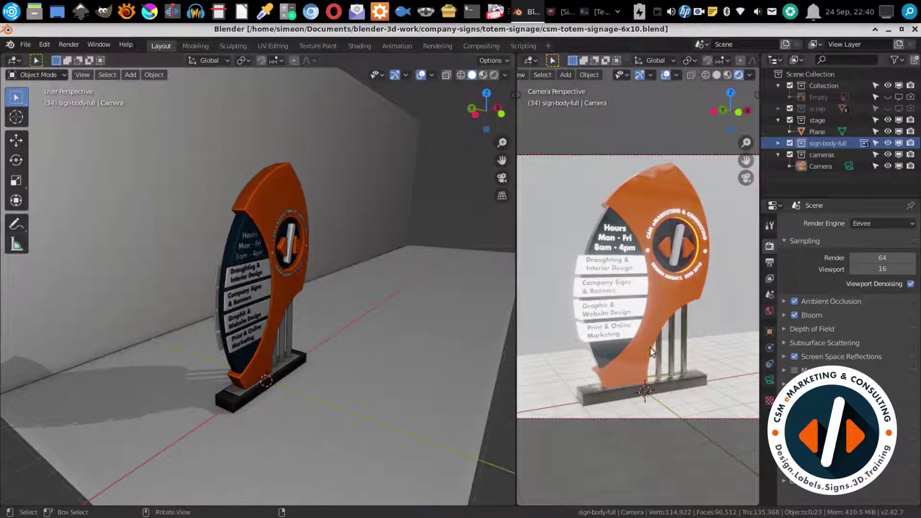
click(650, 347)
click(770, 449)
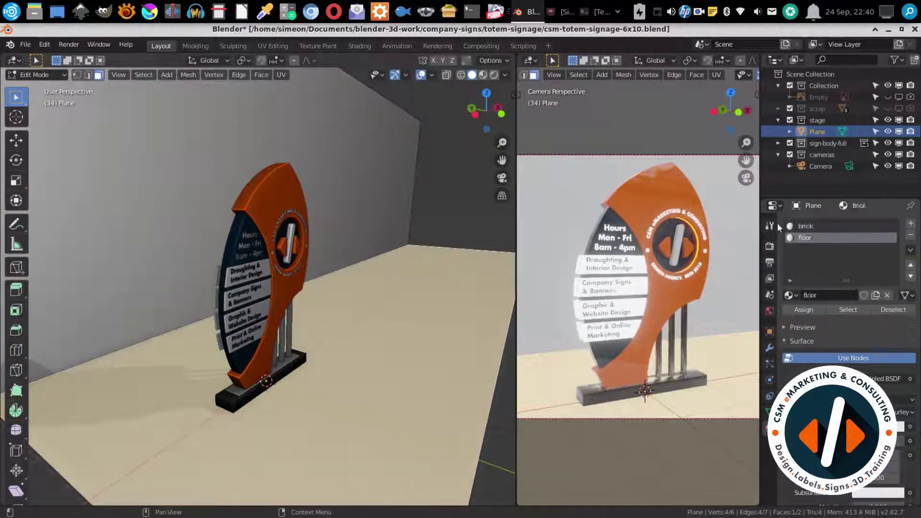
Save, then load the PaintedPlaster016 PBR maps into the wall material in Shading.
key(ctrl+s)
click(359, 46)
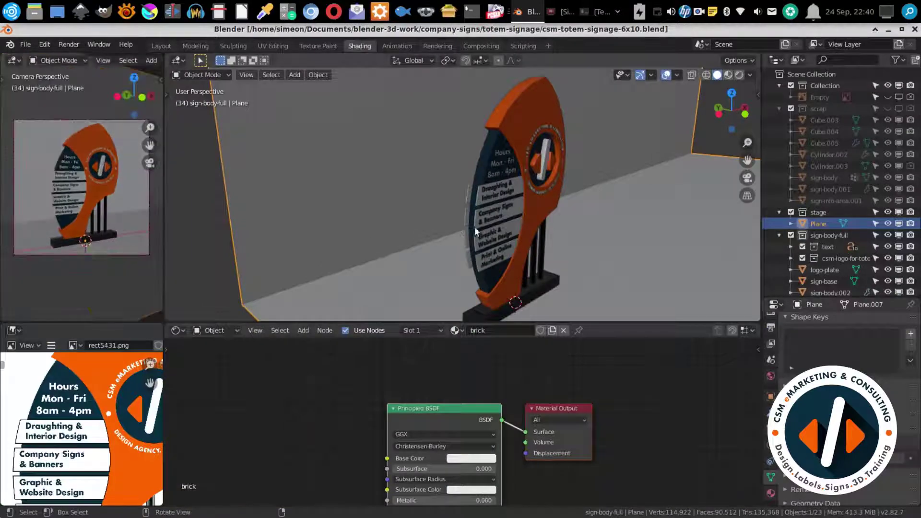
key(ctrl+shift+t)
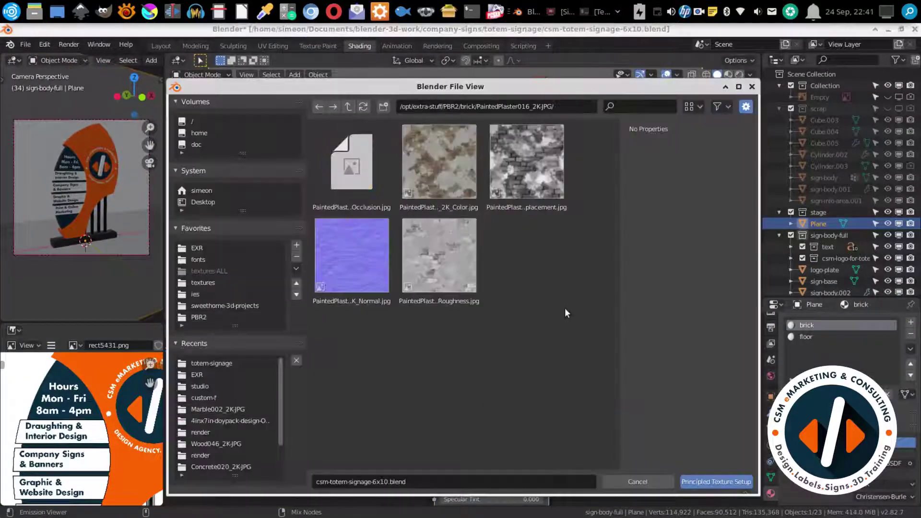
key(a)
key(Return)
scroll(571, 182, up, 3)
Add a Value node driving the wall texture's Mapping Scale.
key(shift+a)
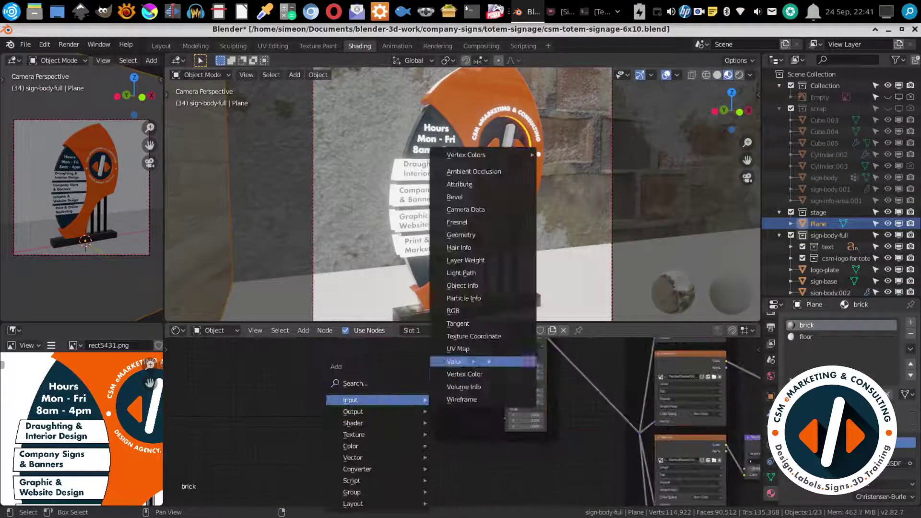
click(473, 365)
click(380, 407)
drag(398, 411, 506, 410)
Load the Concrete024 PBR maps into the floor material.
click(806, 337)
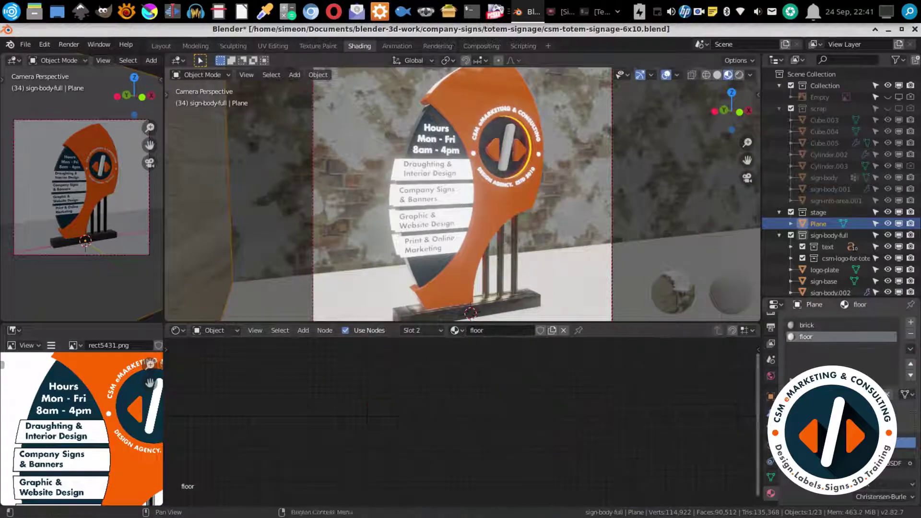
key(ctrl+shift+t)
click(347, 106)
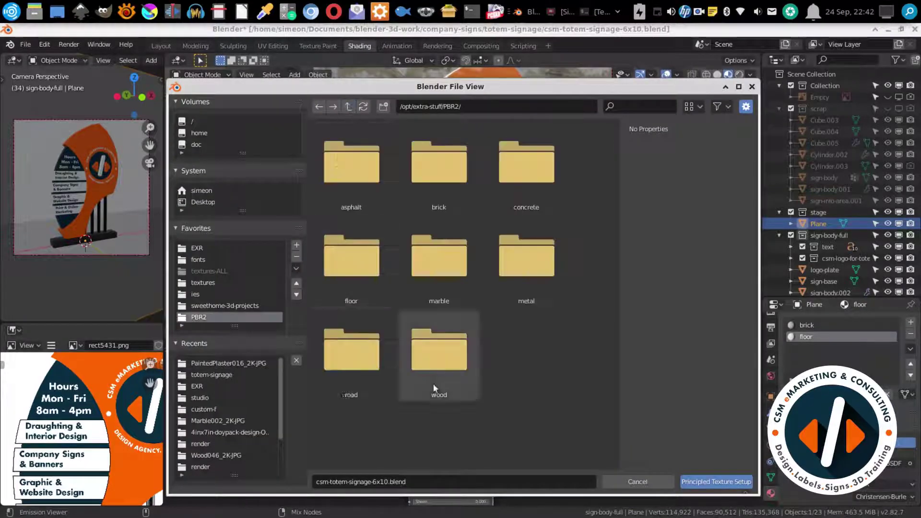
double_click(498, 177)
key(a)
key(Return)
Add a Value node driving the floor texture's Mapping Scale, then save.
key(shift+a)
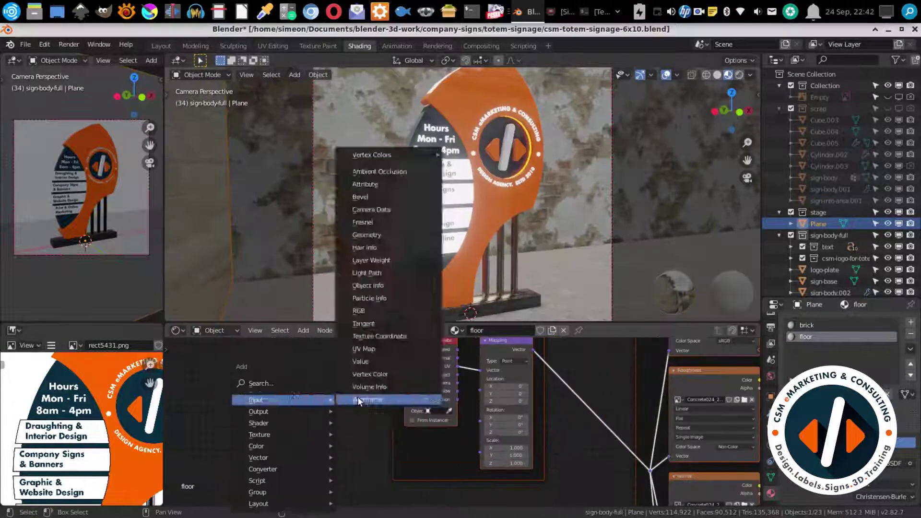
click(358, 396)
click(276, 460)
drag(301, 459, 480, 441)
key(ctrl+s)
Load an HDRI image as the world background lighting.
click(397, 45)
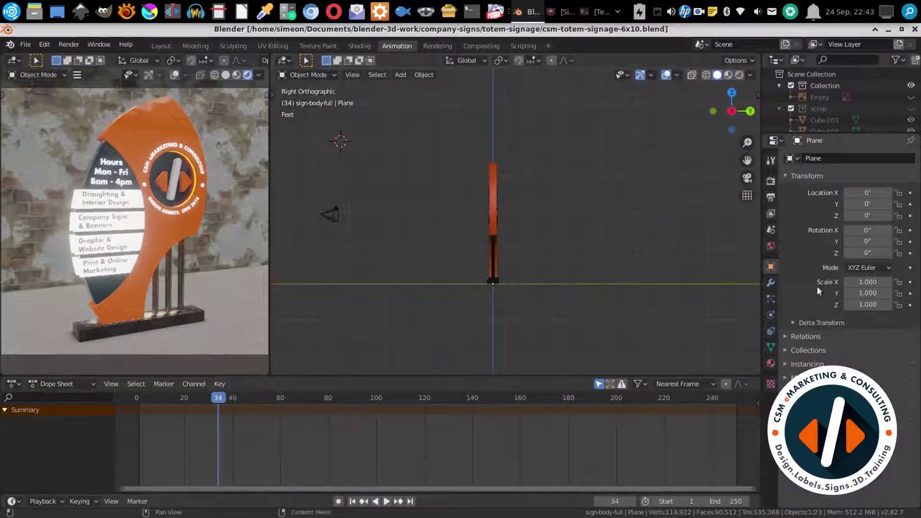
click(771, 245)
click(903, 248)
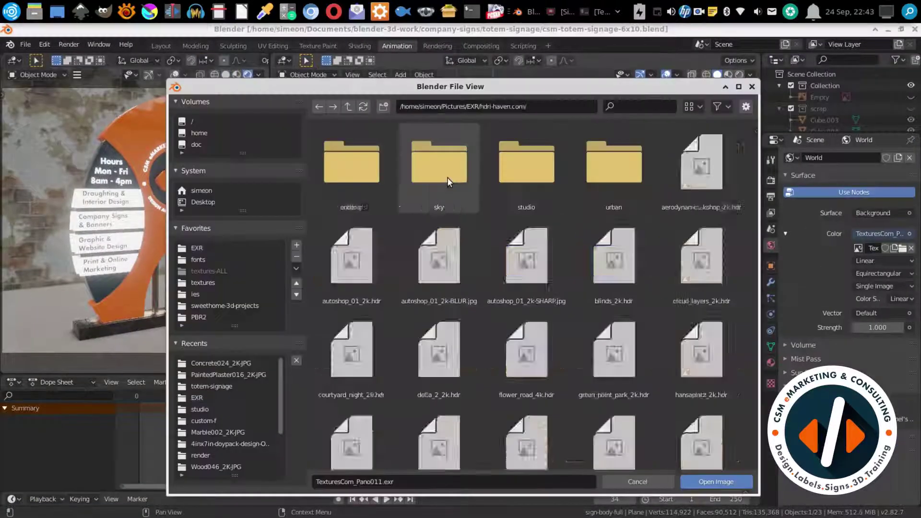
double_click(447, 177)
double_click(368, 175)
Add a sun light and rotate it to aim at the sign.
key(shift+a)
click(357, 273)
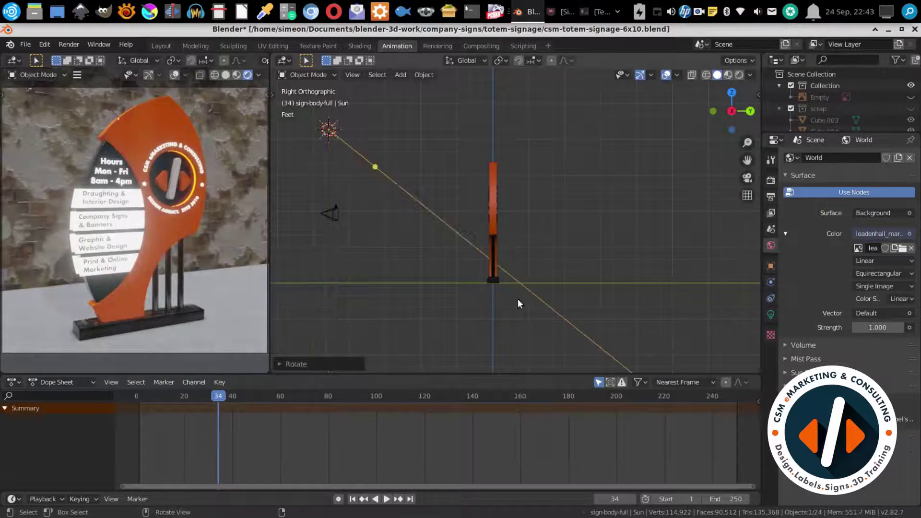
key(KP_7)
key(r)
click(586, 261)
key(KP_3)
Add an area light, scale and rotate it toward the sign, then nudge it right.
key(shift+a)
click(364, 235)
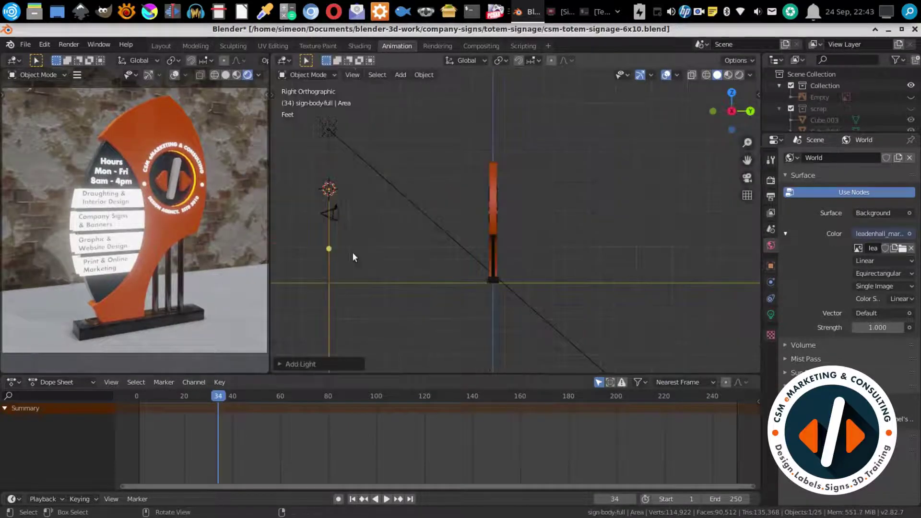
key(s)
click(339, 224)
key(KP_1)
key(KP_7)
key(r)
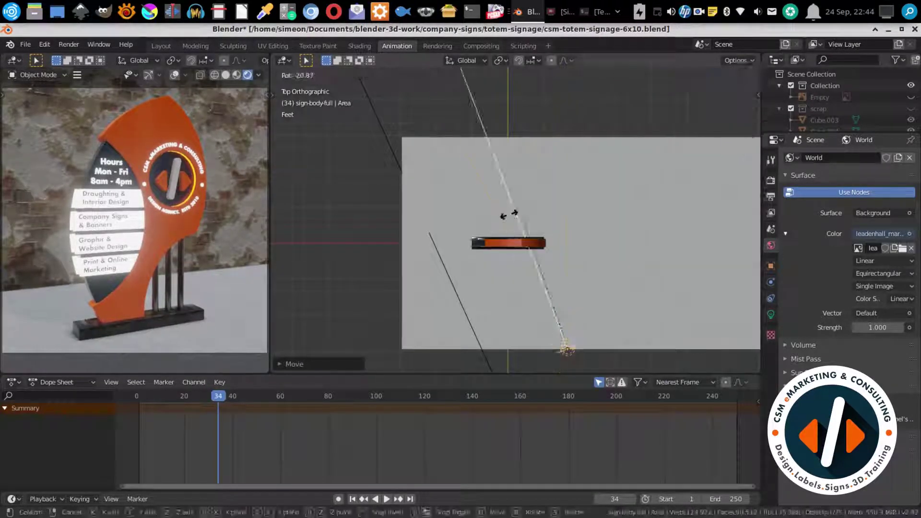
click(500, 219)
click(771, 315)
key(ctrl+s)
key(g)
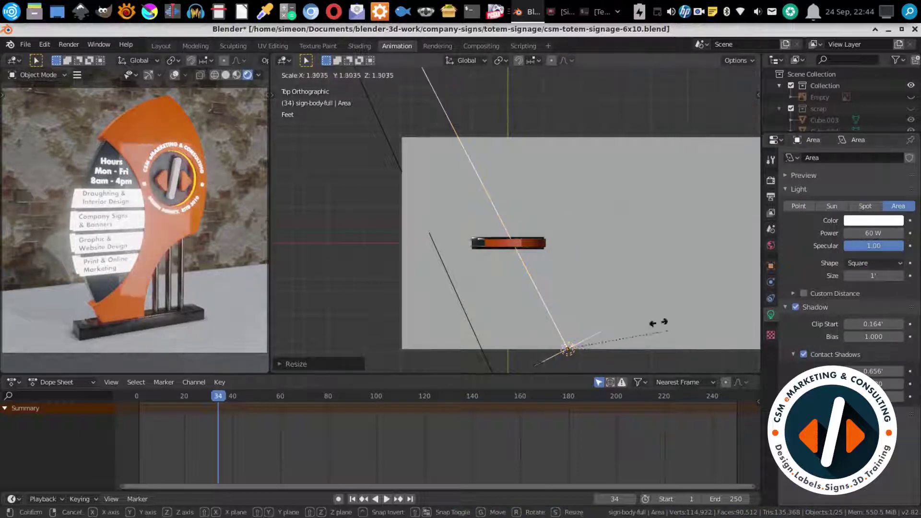
click(585, 314)
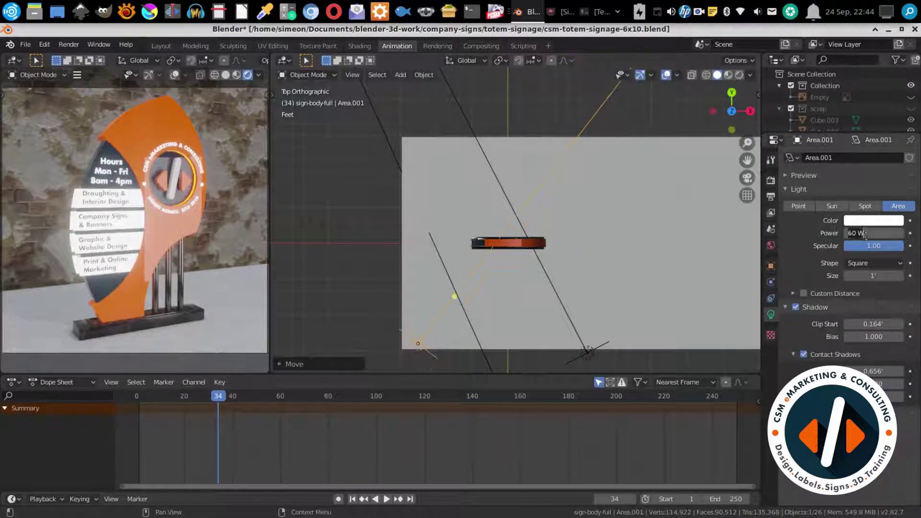
Add a second area light above the sign, set its shadow option, and angle it at the sign.
key(KP_1)
key(shift+a)
click(501, 153)
key(g)
click(575, 186)
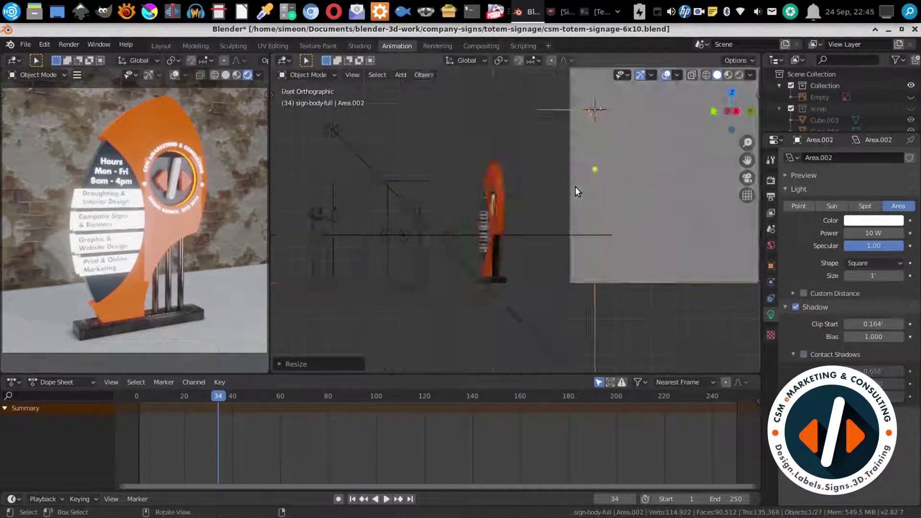
key(KP_3)
click(790, 355)
key(ctrl+s)
key(s)
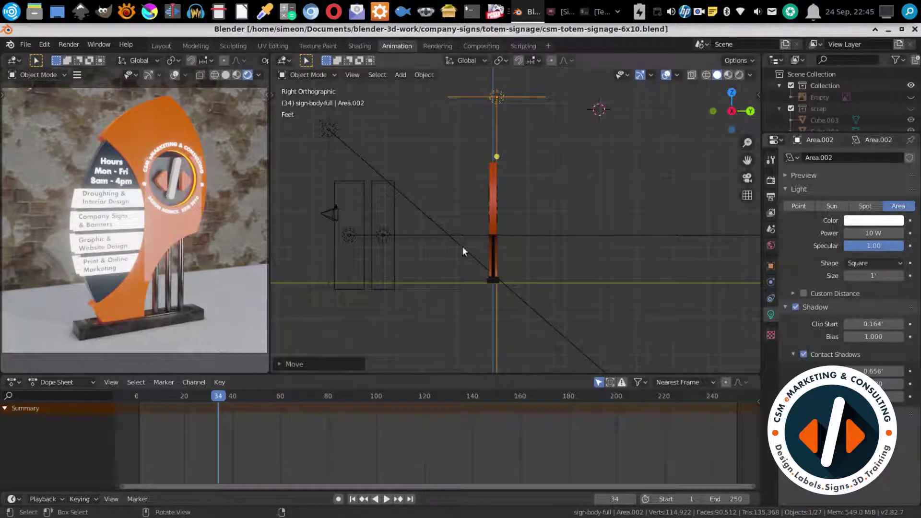
click(545, 262)
key(g)
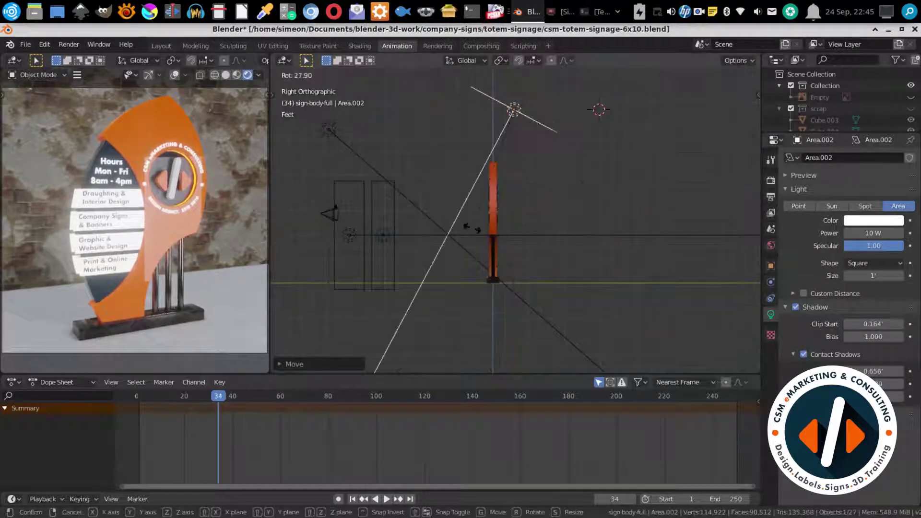
click(500, 230)
Inspect the sign body and marble base materials.
scroll(127, 272, up, 5)
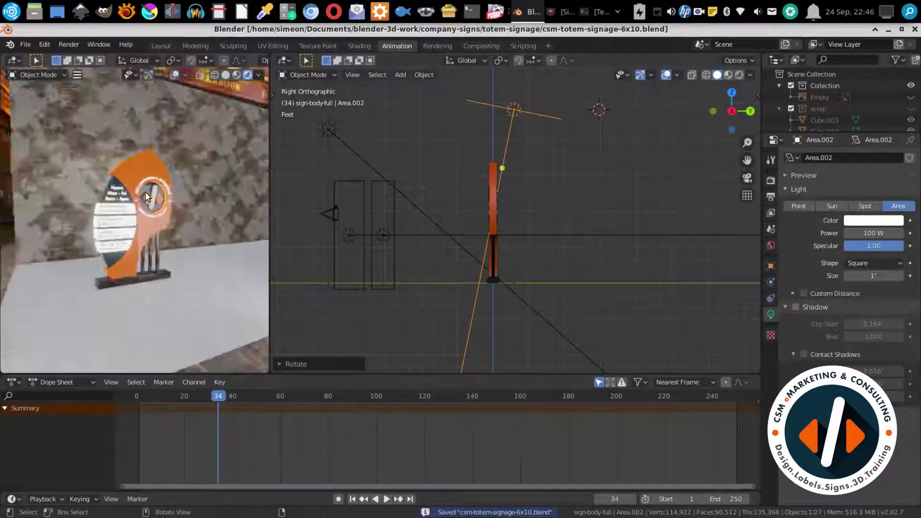
click(127, 272)
click(188, 269)
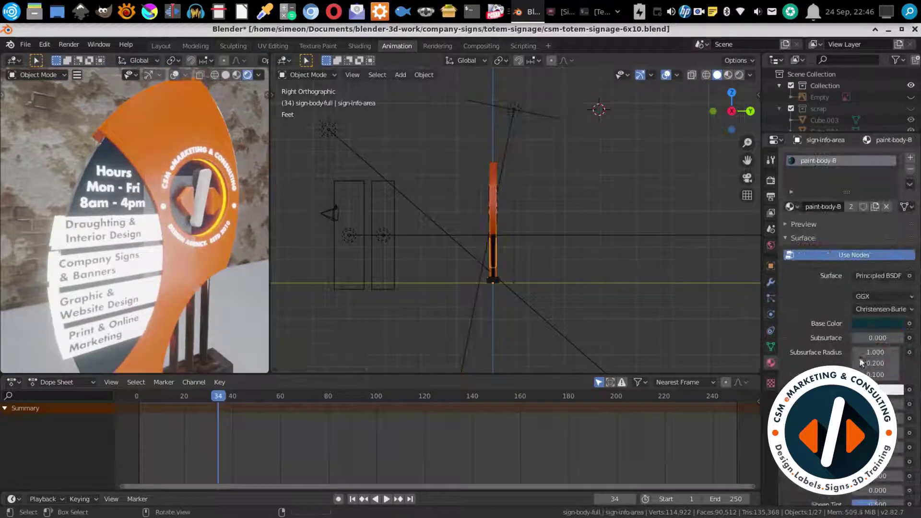
mouse_move(180, 301)
middle_down()
mouse_move(185, 183)
mouse_move(144, 290)
middle_up()
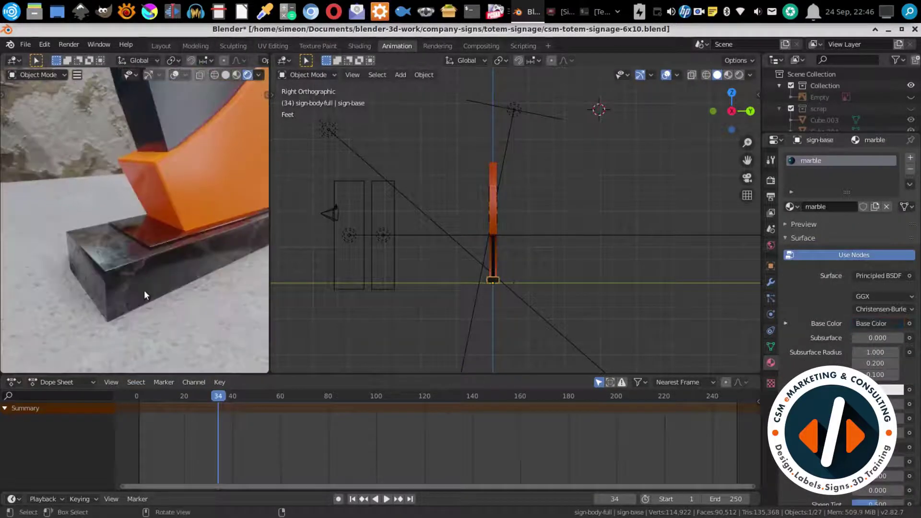
key(ctrl+Page_Up)
key(ctrl+Page_Down)
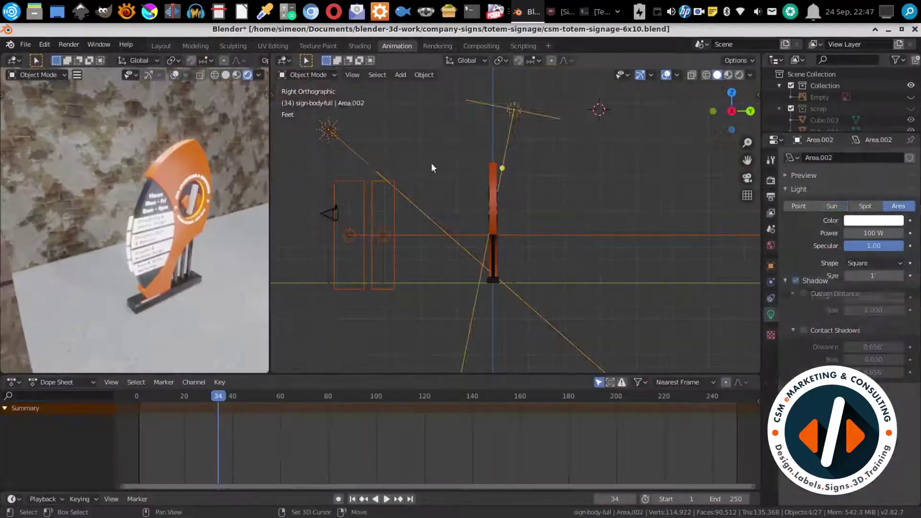
Move the selected lights into a new collection named 'light'.
key(m)
click(412, 156)
text(light)
key(Return)
Create a light-probes collection holding a reflection cubemap and an irradiance volume.
drag(780, 135, 781, 303)
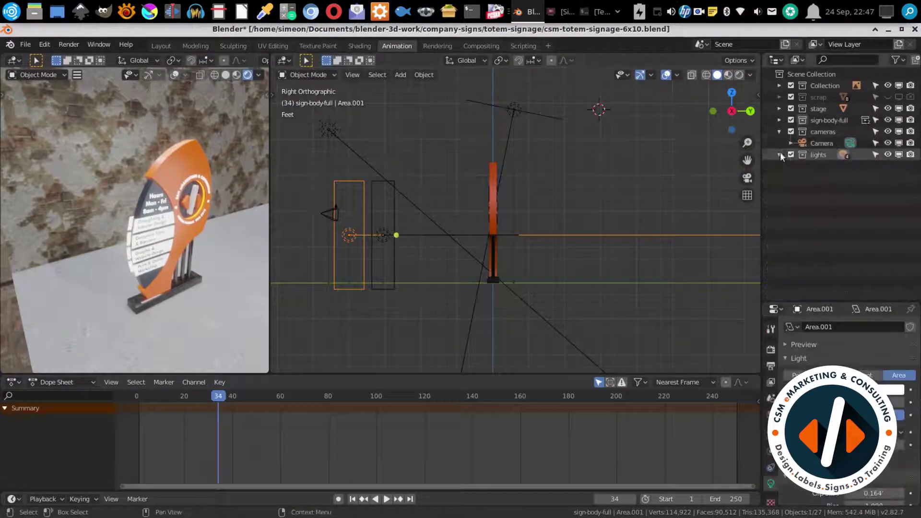
right_click(751, 77)
key(shift+a)
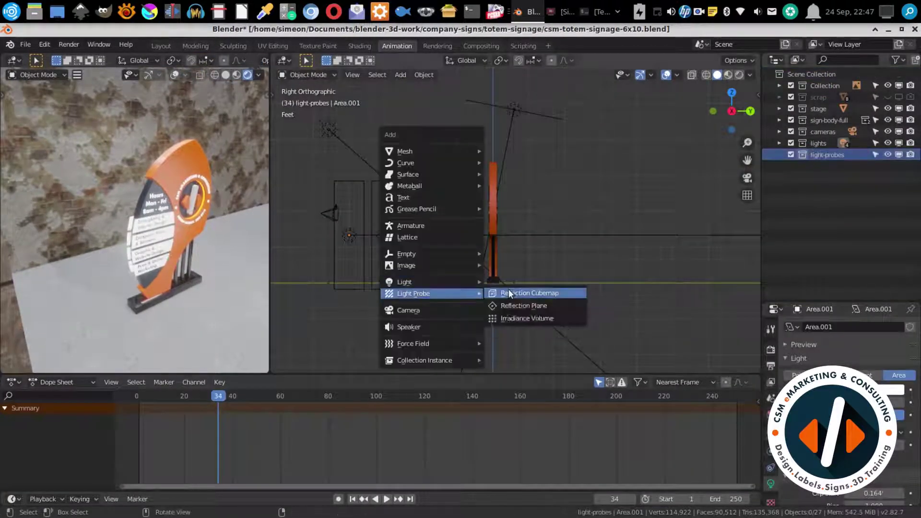
click(509, 291)
key(s)
click(504, 315)
Scale the probes to enclose the stage, raise them along Z, and save.
key(KP_7)
key(KP_3)
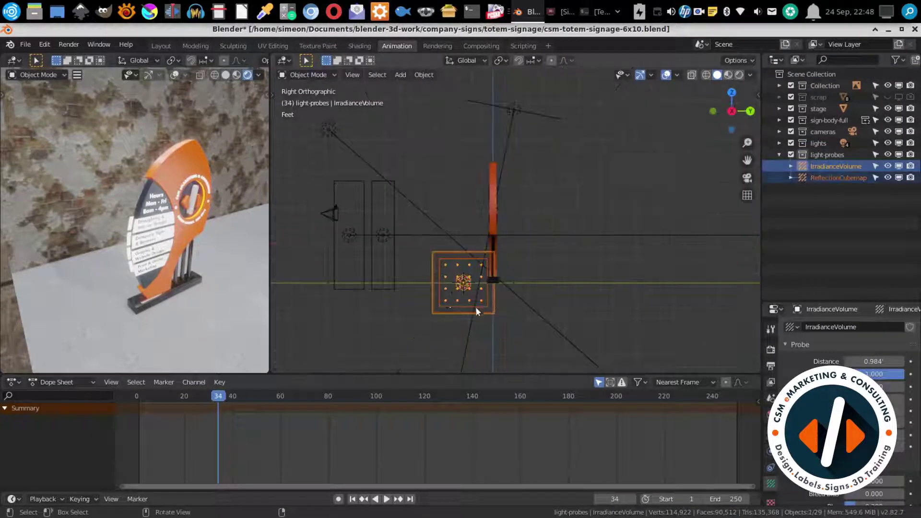
key(g)
key(z)
click(593, 252)
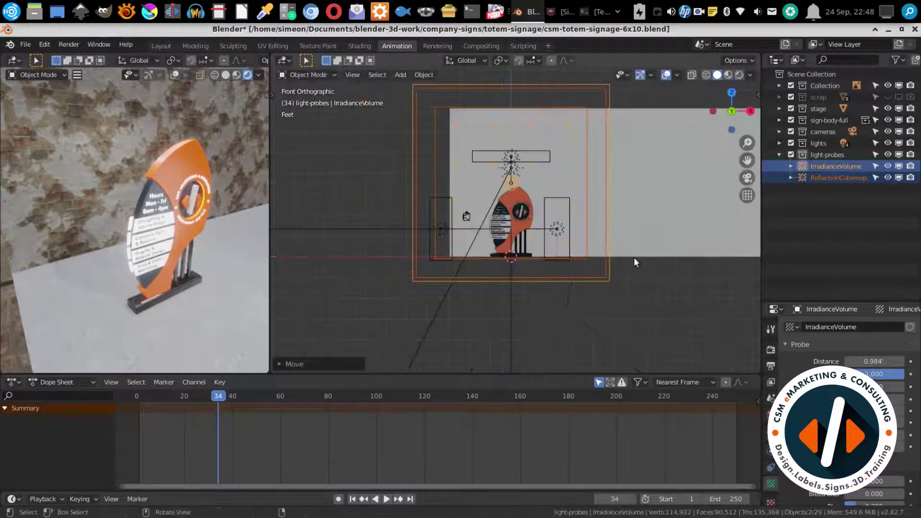
key(KP_7)
key(ctrl+s)
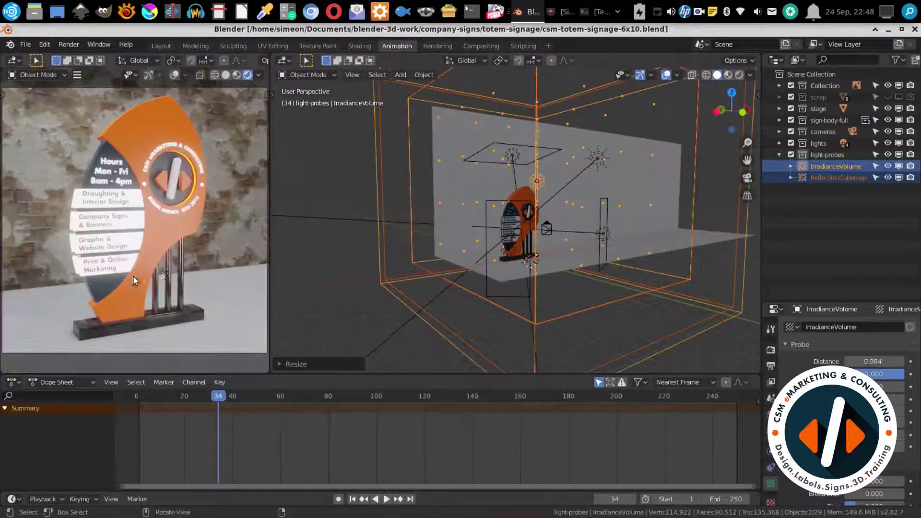
Review the render settings and save the file.
click(771, 350)
scroll(840, 345, down, 2)
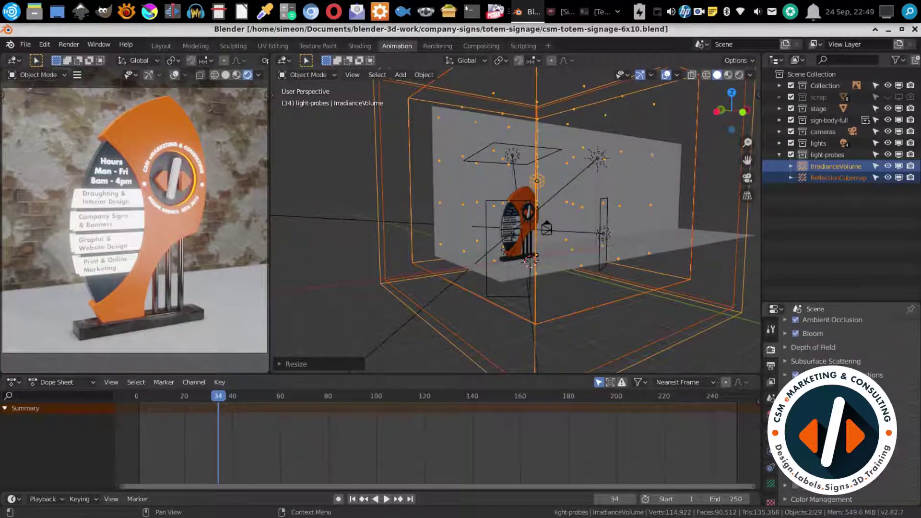
scroll(840, 345, down, 5)
key(ctrl+s)
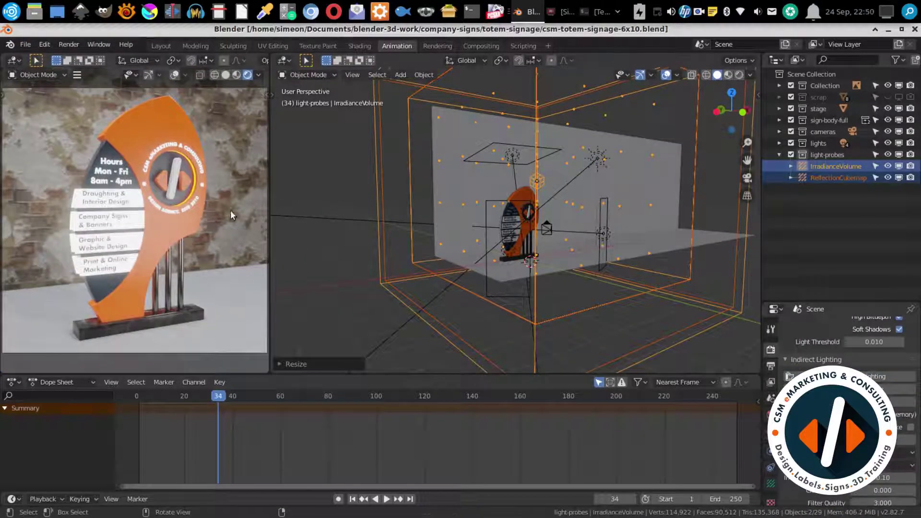
Set the output height to 720 px, shift the backdrop plane left, and save.
click(771, 366)
click(547, 229)
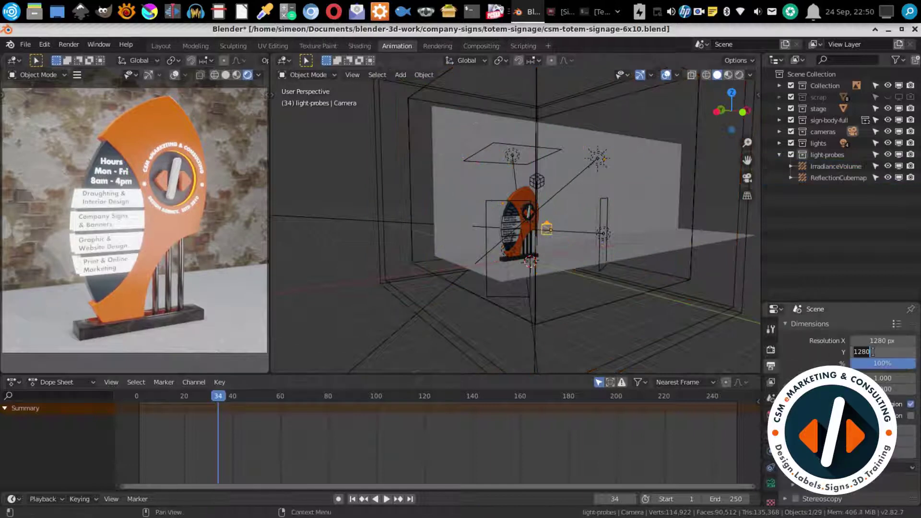
text(720)
key(Return)
key(n)
key(n)
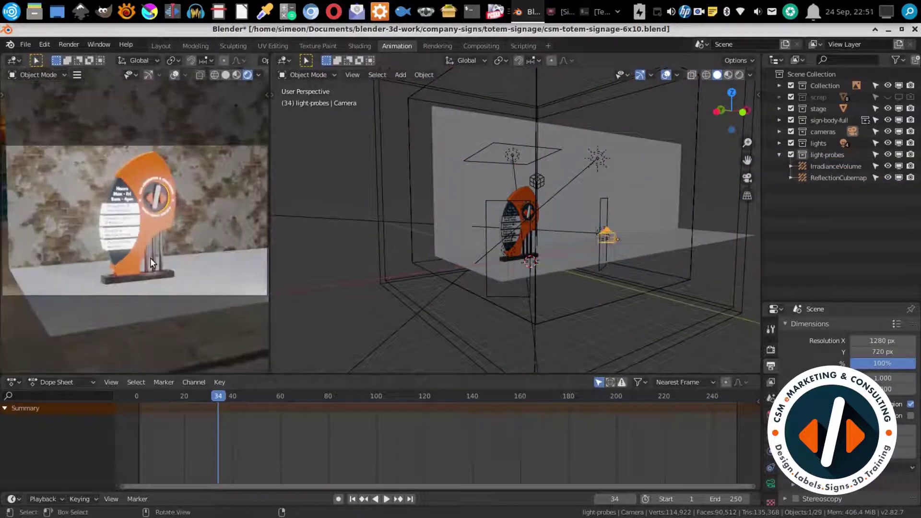
drag(247, 206, 150, 188)
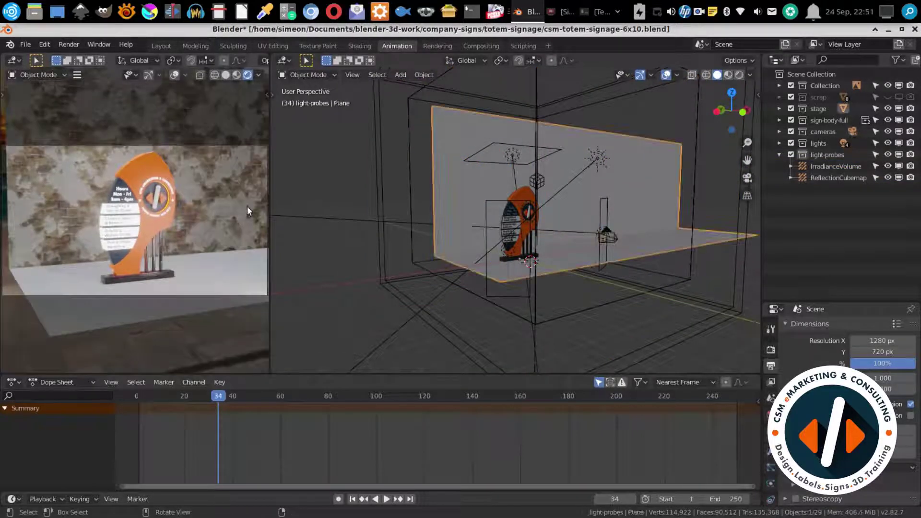
key(ctrl+s)
Switch the render engine to Cycles in the render settings.
click(771, 349)
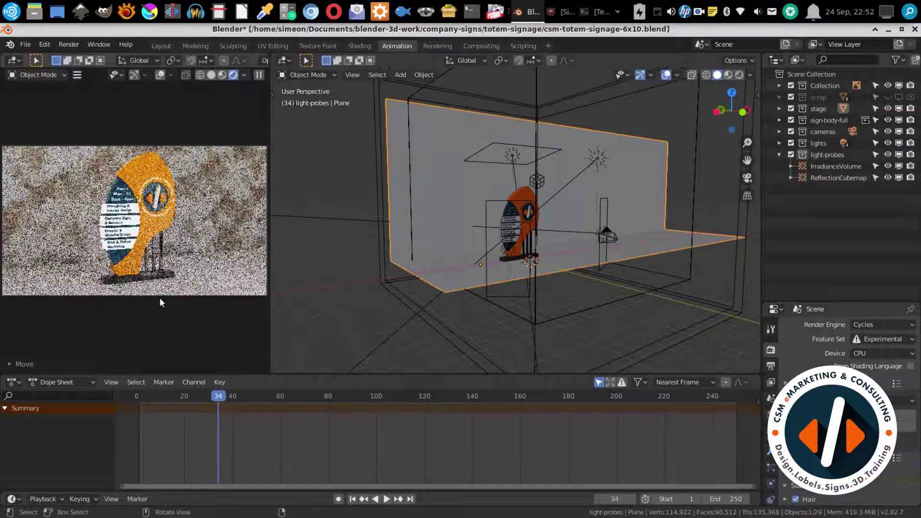
scroll(768, 367, down, 1)
scroll(771, 367, up, 1)
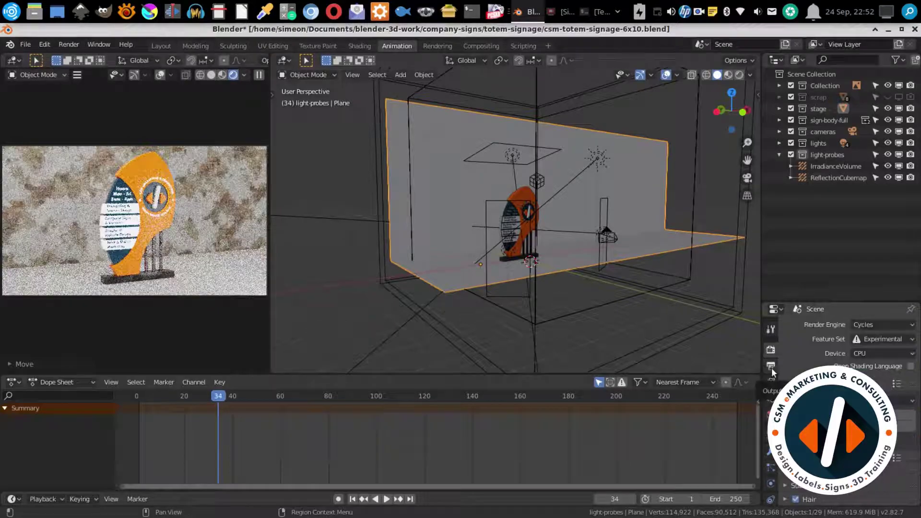
scroll(772, 374, down, 1)
scroll(773, 381, up, 1)
scroll(774, 381, down, 1)
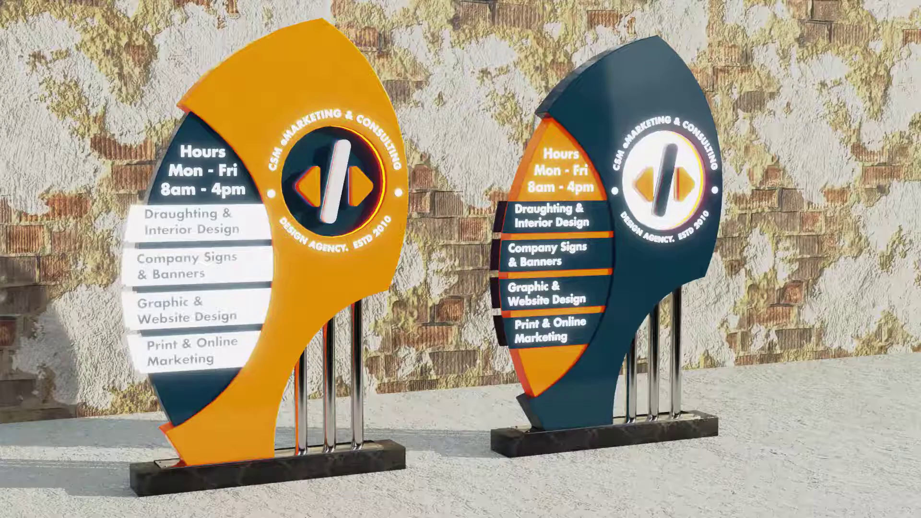